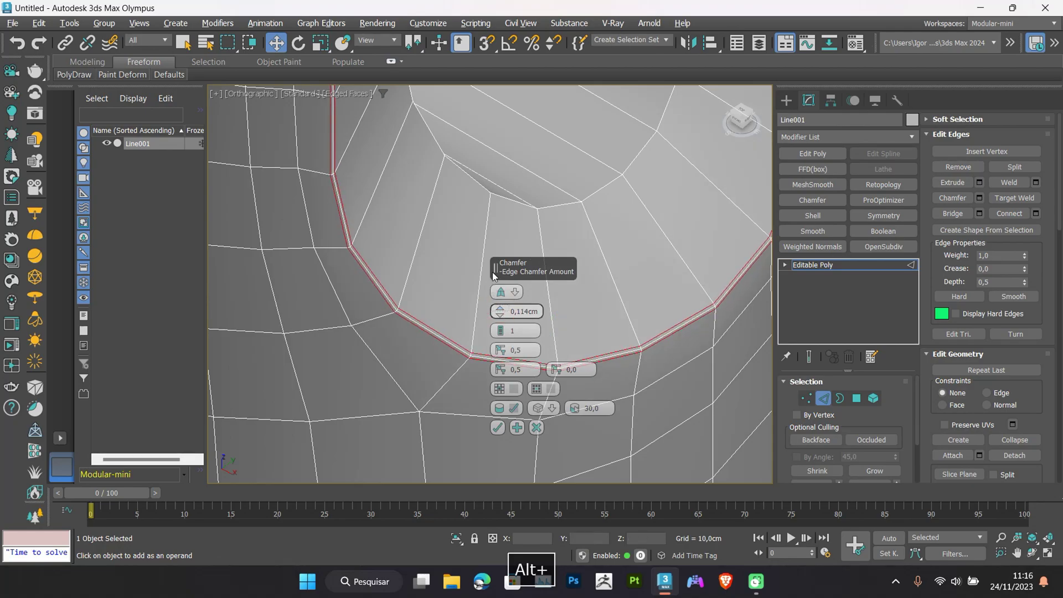
# Apply a one-segment chamfer of 0,114 cm to the selected edge loop around the recess
pyautogui.click(498, 428)
pyautogui.scroll(-3, 537, 329)
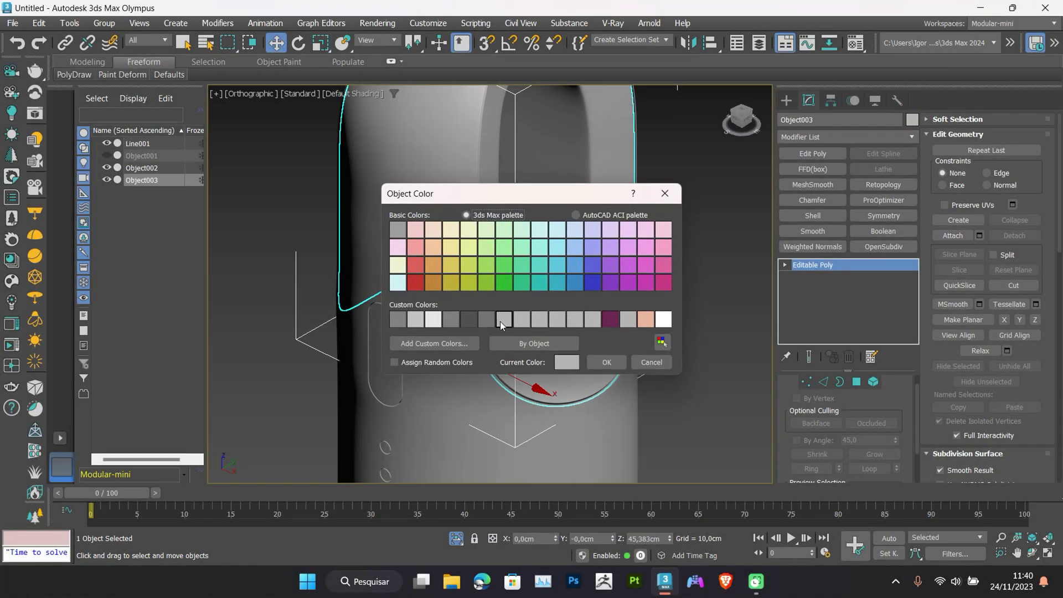
# Assign the light grey custom color to Object003
pyautogui.click(599, 363)
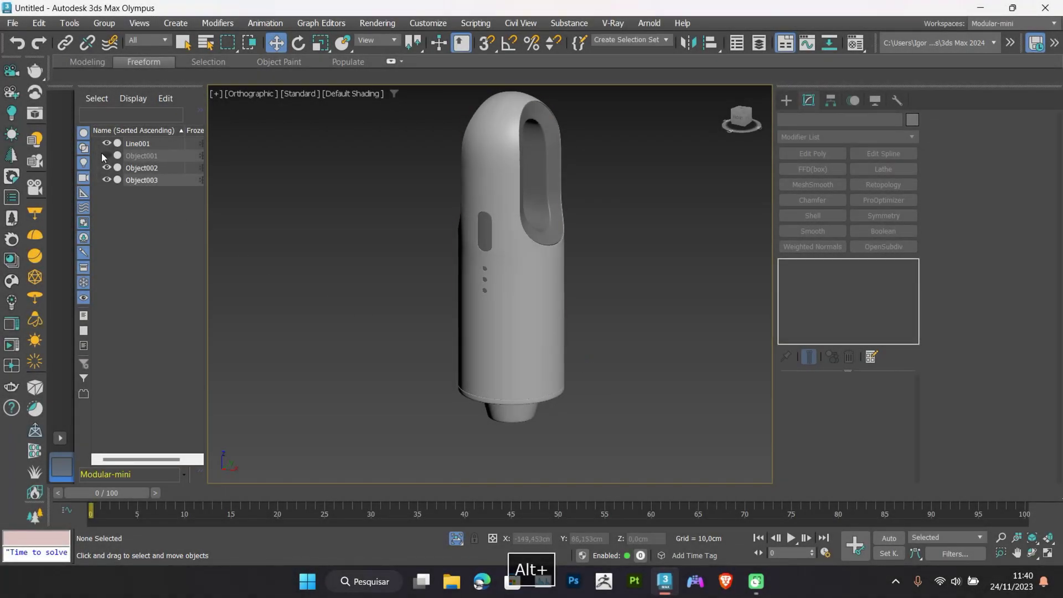
pyautogui.click(120, 157)
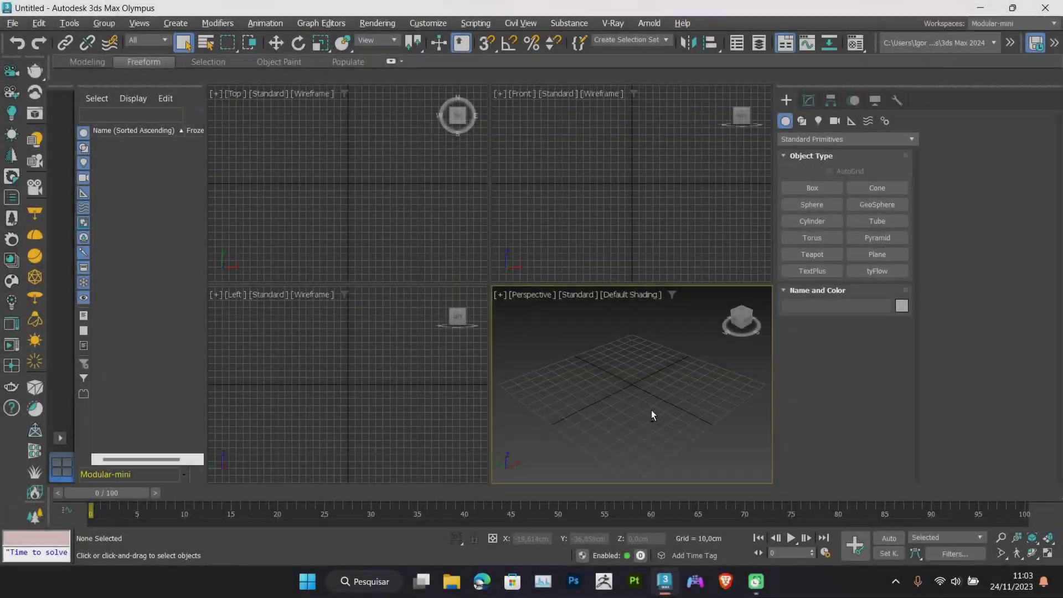
# In the front view, draw a straight vertical line about 91 cm long upward from the origin
pyautogui.hotkey('alt', 'w')
pyautogui.moveTo(604, 333); pyautogui.dragTo(604, 341, button='middle')
pyautogui.press('f')
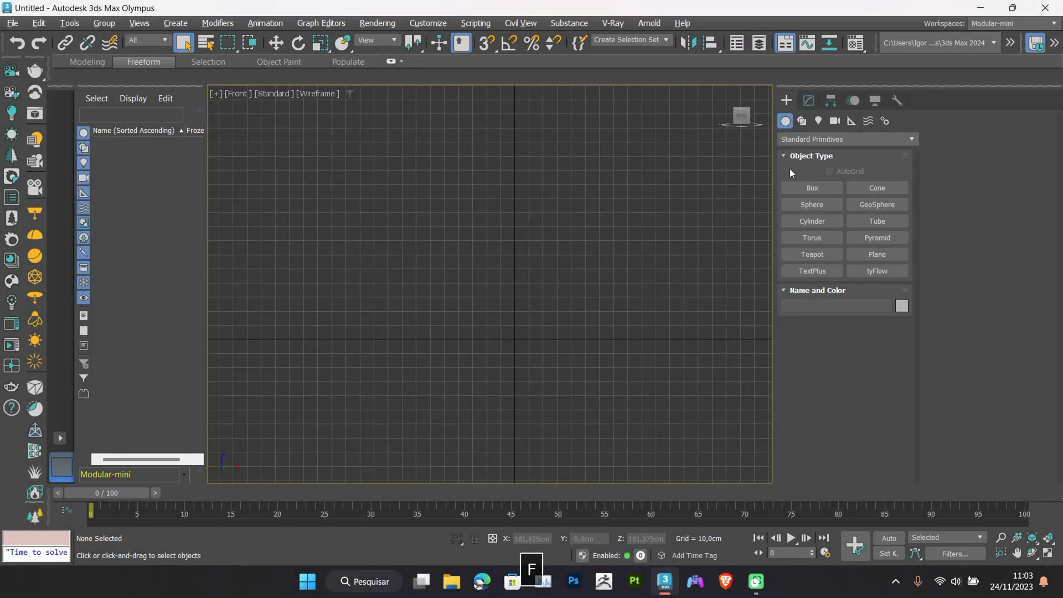
pyautogui.click(802, 121)
pyautogui.click(811, 204)
pyautogui.moveTo(586, 223); pyautogui.dragTo(585, 271, button='middle')
pyautogui.click(515, 387)
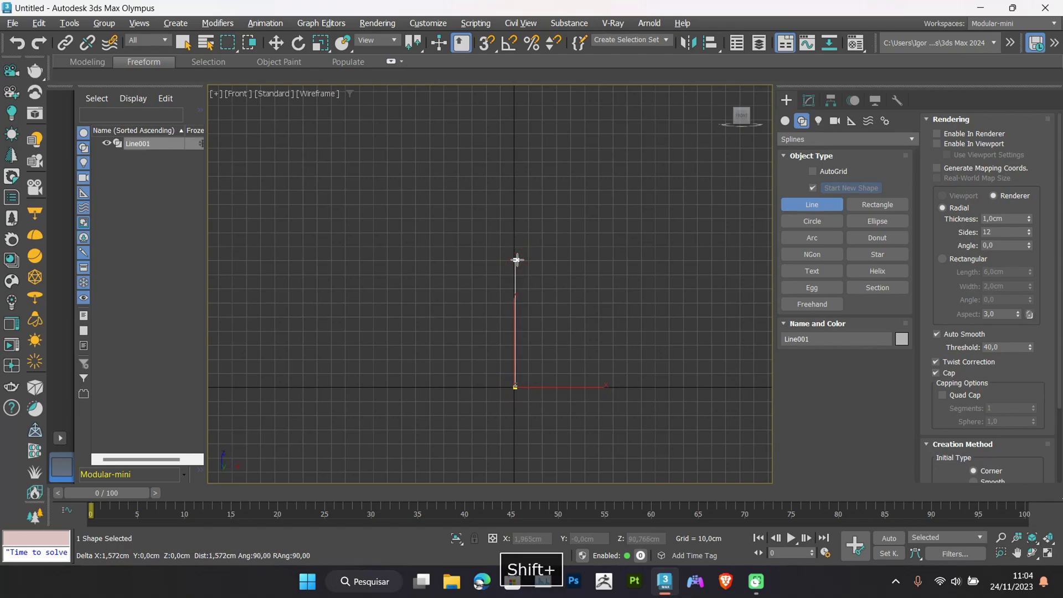
pyautogui.rightClick(517, 260)
pyautogui.press('w')
pyautogui.scroll(2, 524, 332)
pyautogui.moveTo(526, 344); pyautogui.dragTo(529, 330, button='middle')
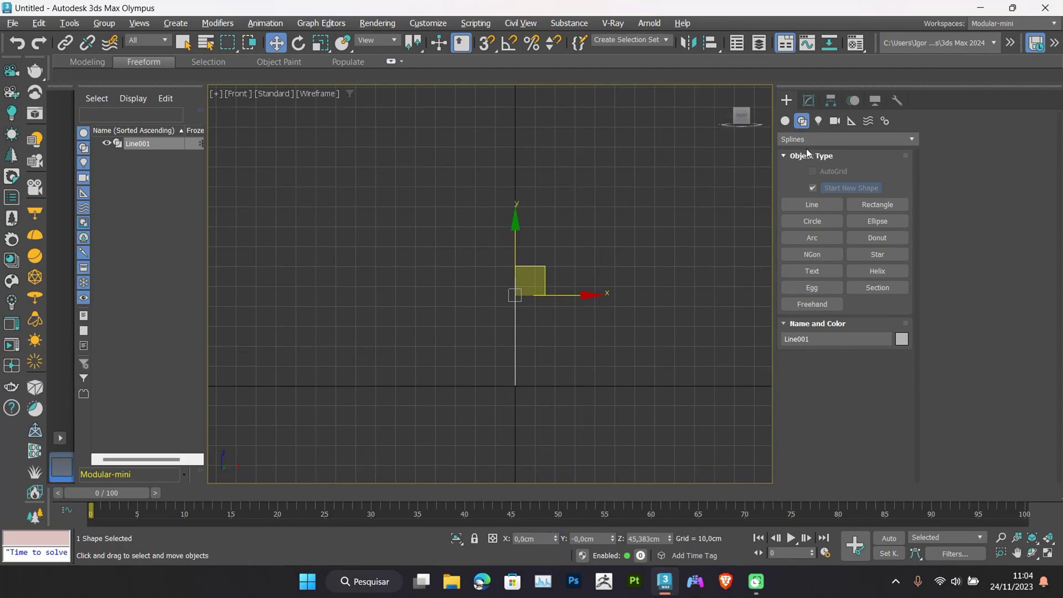
# Enable the line in renderer and viewport as a radial tube with a thickness of about 32,17 cm
pyautogui.click(809, 100)
pyautogui.click(840, 408)
pyautogui.moveTo(551, 366); pyautogui.dragTo(544, 350, button='middle')
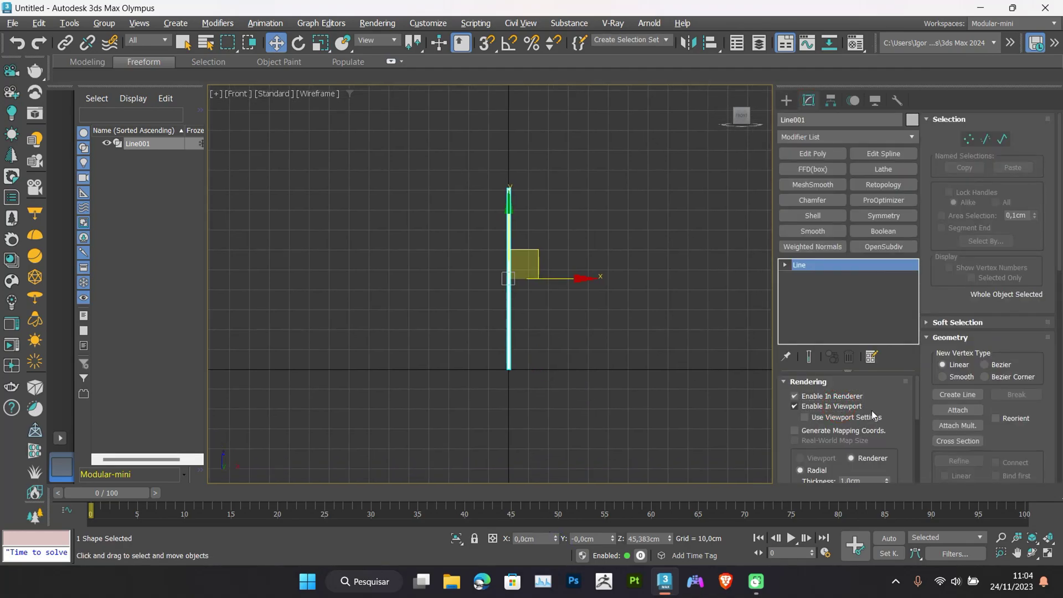
pyautogui.scroll(-3, 874, 415)
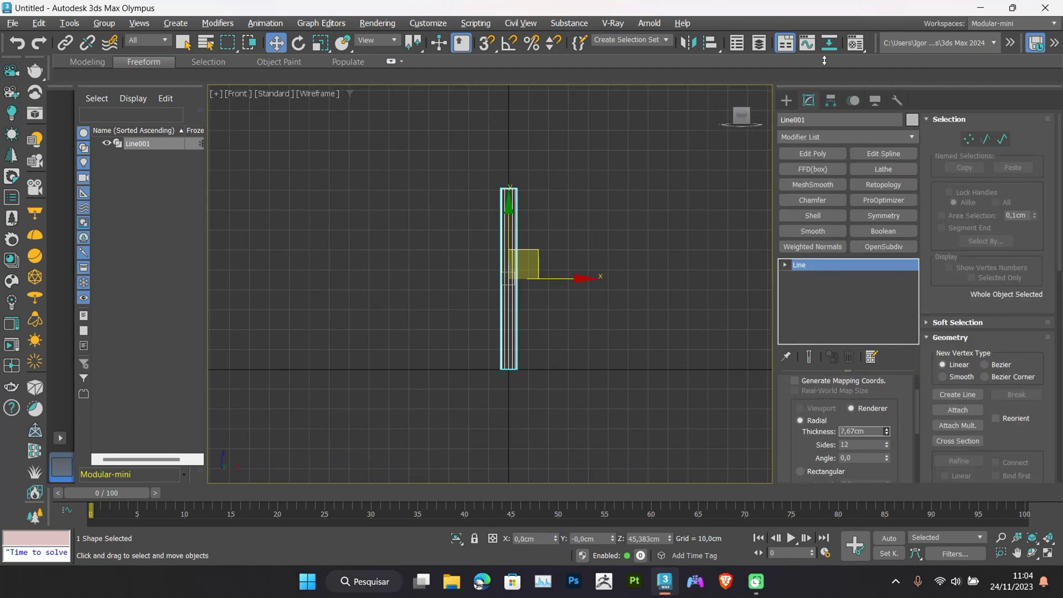
pyautogui.moveTo(824, 60); pyautogui.dragTo(702, 369)
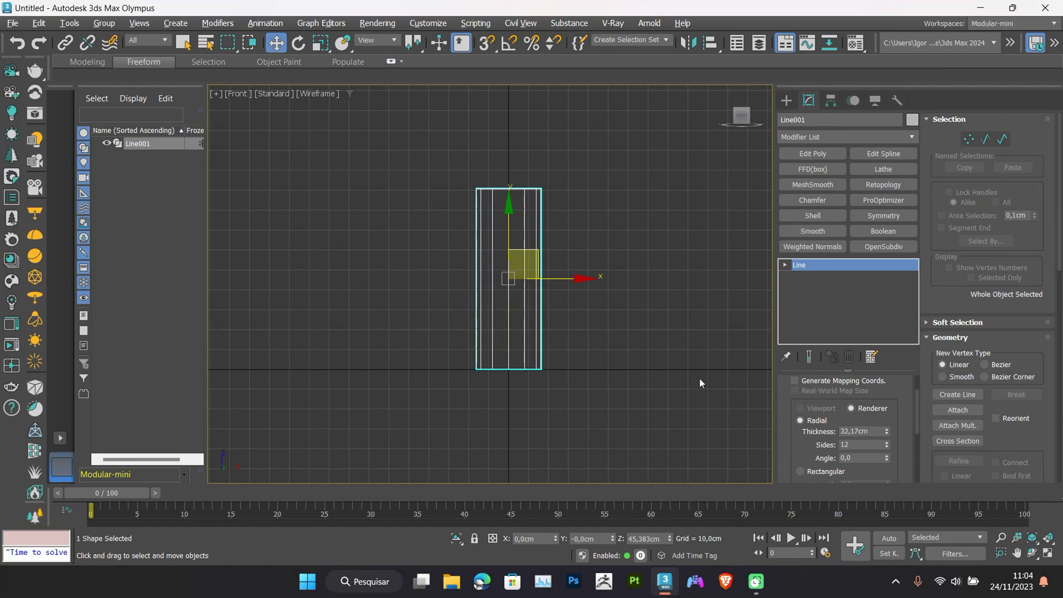
# Display the tube shaded with its edges and set its number of sides to 32
pyautogui.press('F3')
pyautogui.keyDown('alt'); pyautogui.moveTo(557, 349); pyautogui.dragTo(556, 383, button='middle'); pyautogui.keyUp('alt')
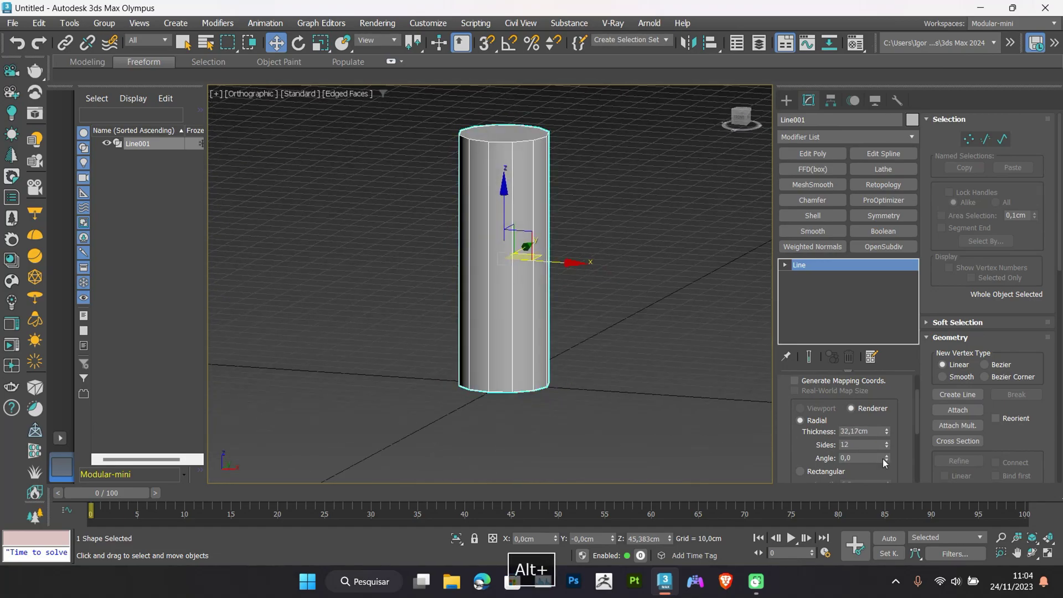
pyautogui.write('32')
pyautogui.press('Return')
pyautogui.scroll(3, 615, 325)
pyautogui.press('F4')
pyautogui.press('F4')
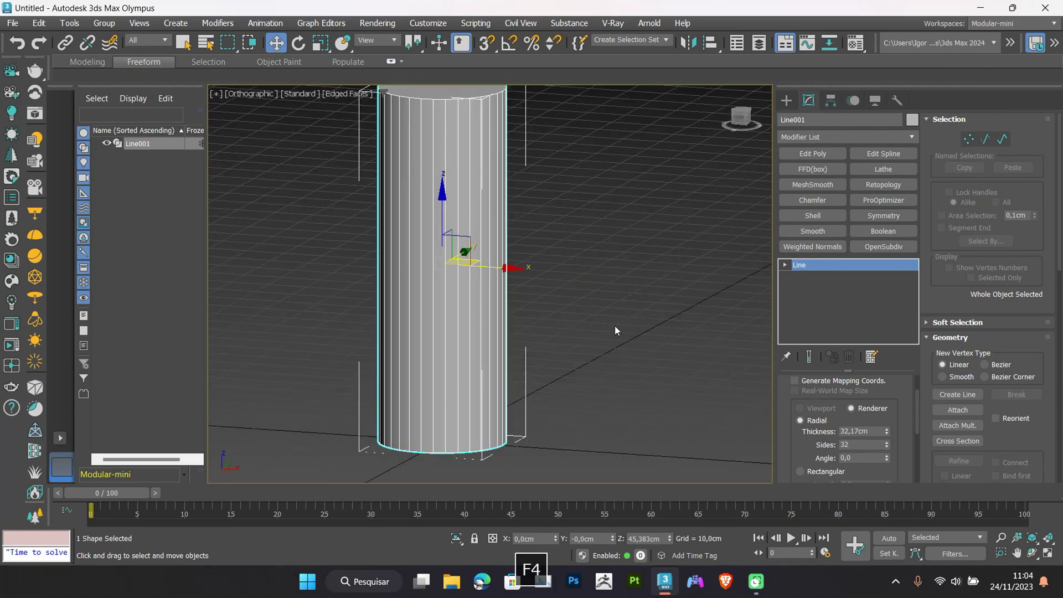
# Convert the cylinder to an editable poly and select its top cap polygon
pyautogui.scroll(-4, 576, 321)
pyautogui.keyDown('alt'); pyautogui.moveTo(560, 341); pyautogui.dragTo(588, 372, button='middle'); pyautogui.keyUp('alt')
pyautogui.hotkey('ctrl', 't')
pyautogui.click(858, 399)
pyautogui.scroll(2, 526, 257)
pyautogui.click(523, 227)
pyautogui.keyDown('alt'); pyautogui.moveTo(548, 285); pyautogui.dragTo(524, 294, button='middle'); pyautogui.keyUp('alt')
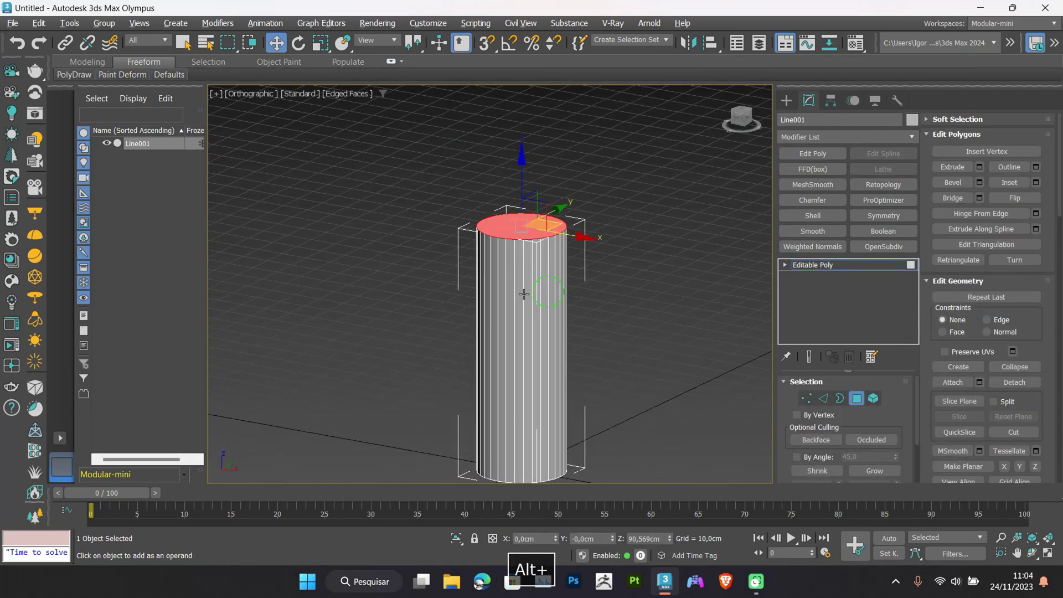
# Chamfer the cylinder's top rim edges by about 14,865 cm with 4 segments to form a dome
pyautogui.scroll(2, 526, 288)
pyautogui.keyDown('ctrl'); pyautogui.click(824, 400); pyautogui.keyUp('ctrl')
pyautogui.moveTo(594, 314); pyautogui.dragTo(593, 291, button='middle')
pyautogui.hotkey('ctrl', 'shift', 'c')
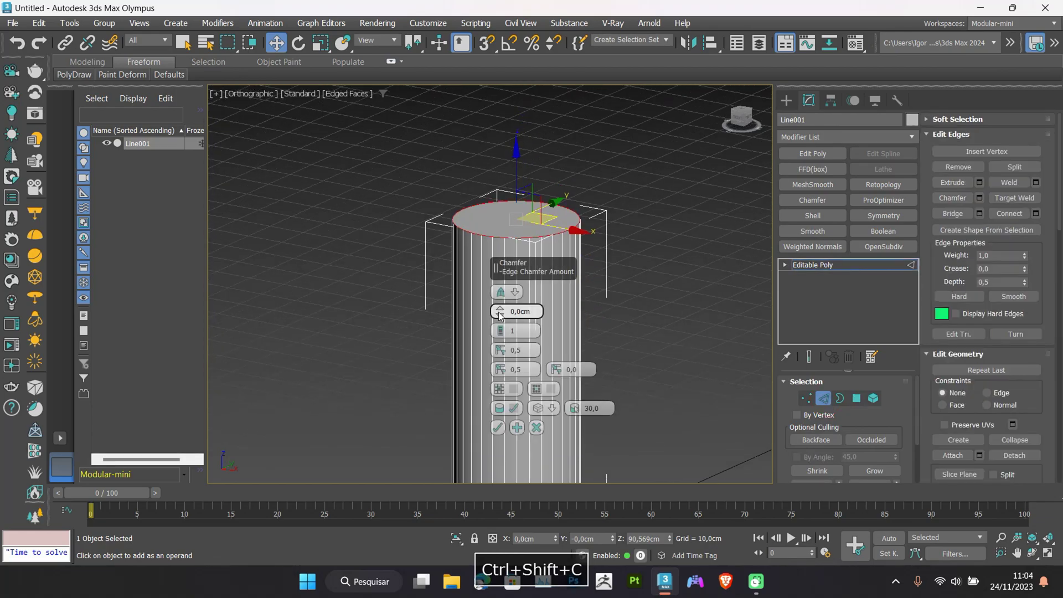
pyautogui.moveTo(500, 312); pyautogui.dragTo(505, 247)
pyautogui.scroll(2, 506, 245)
pyautogui.click(501, 327)
pyautogui.click(501, 328)
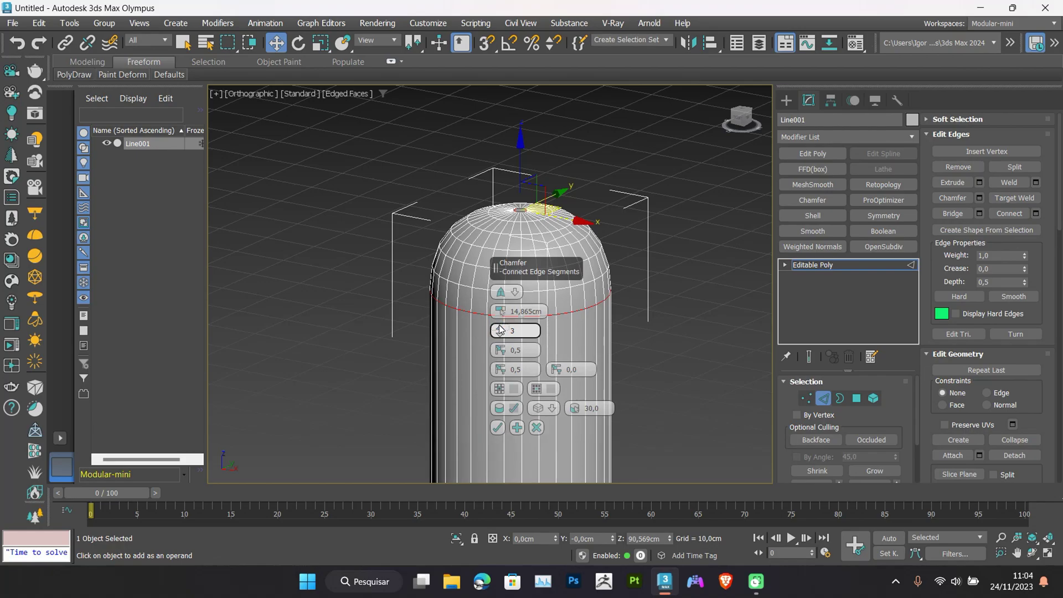
pyautogui.click(500, 328)
pyautogui.moveTo(459, 341)
pyautogui.keyDown('alt'); pyautogui.mouseDown(button='middle')
pyautogui.moveTo(441, 337)
pyautogui.moveTo(457, 347)
pyautogui.mouseUp(button='middle'); pyautogui.keyUp('alt')
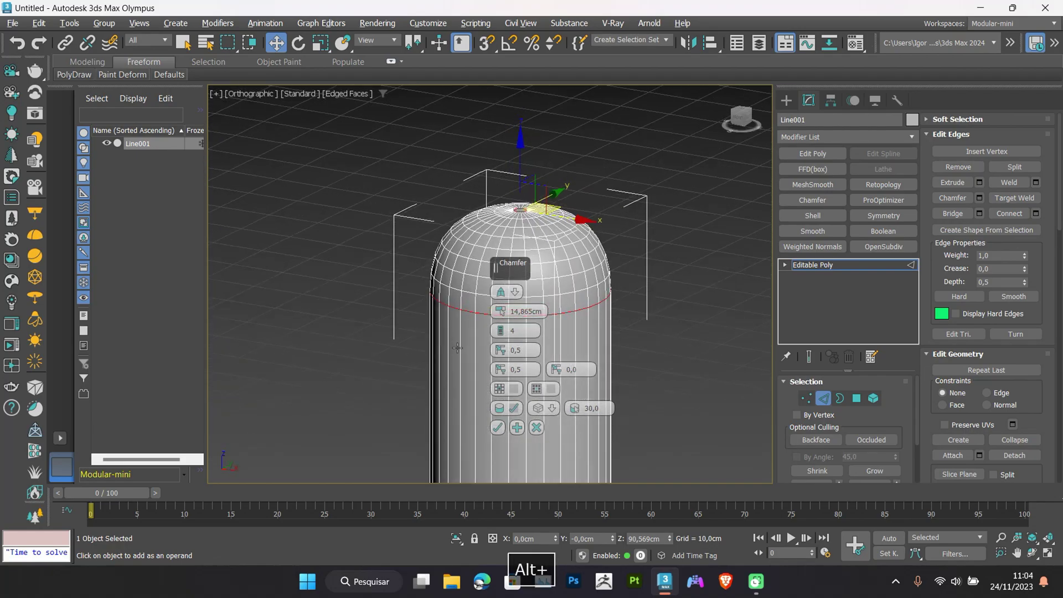
pyautogui.click(498, 428)
# Round the dome by raising the top cap polygon to about 93 cm and scaling it down, using soft selection with a 20 cm falloff
pyautogui.press('4')
pyautogui.scroll(2, 530, 226)
pyautogui.press('f')
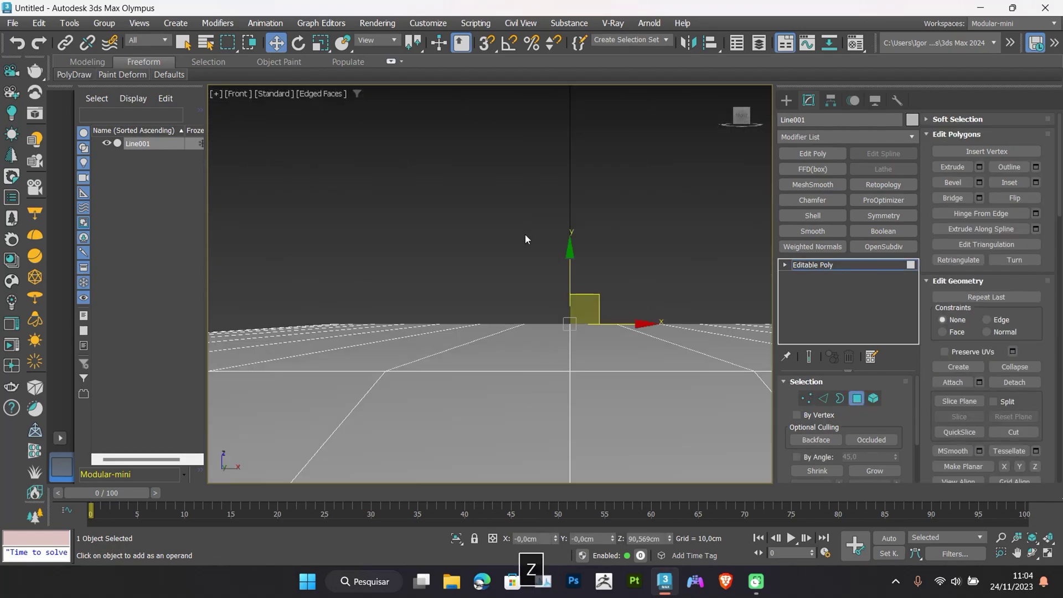
pyautogui.click(937, 120)
pyautogui.click(939, 136)
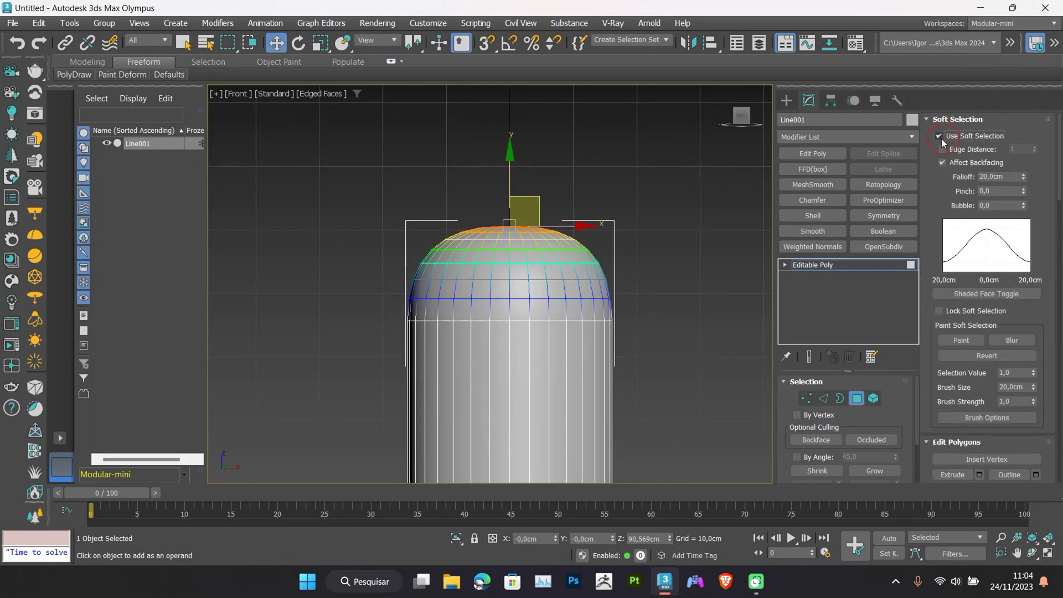
pyautogui.scroll(2, 500, 200)
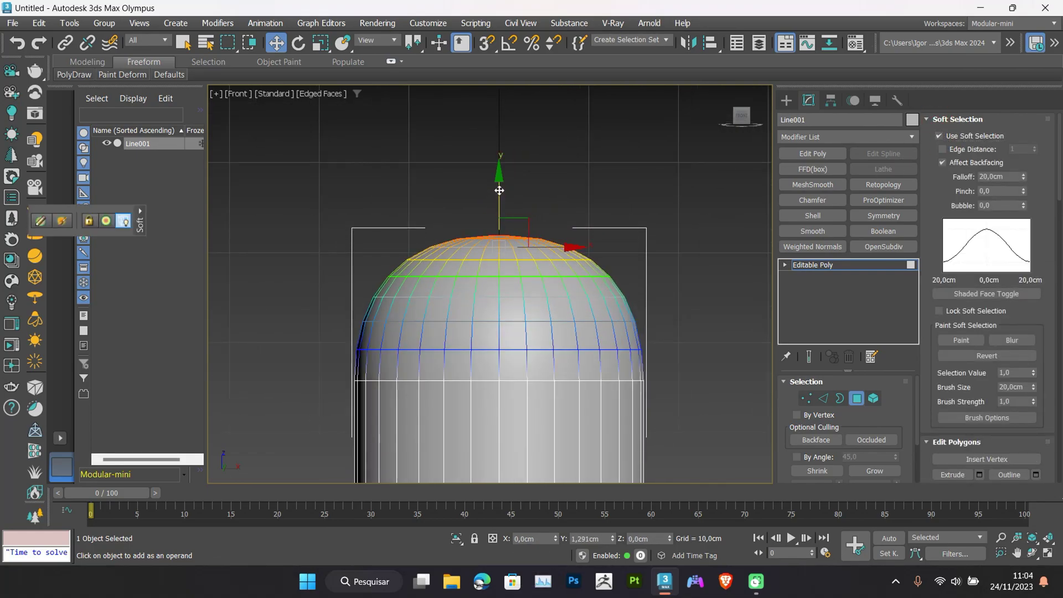
pyautogui.press('r')
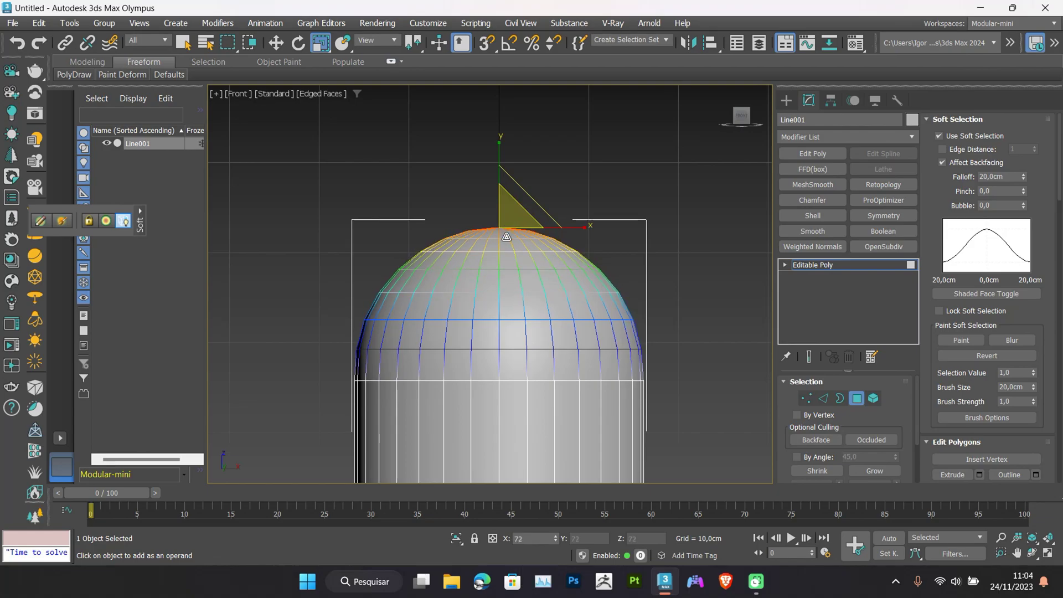
pyautogui.press('w')
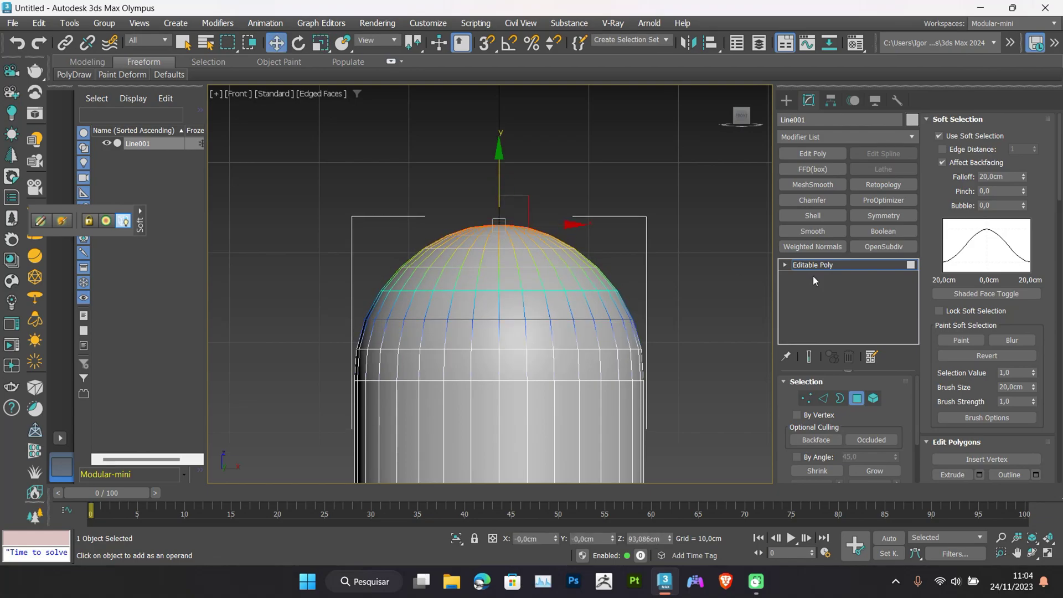
pyautogui.click(939, 135)
pyautogui.click(813, 265)
pyautogui.scroll(-5, 499, 216)
pyautogui.press('F4')
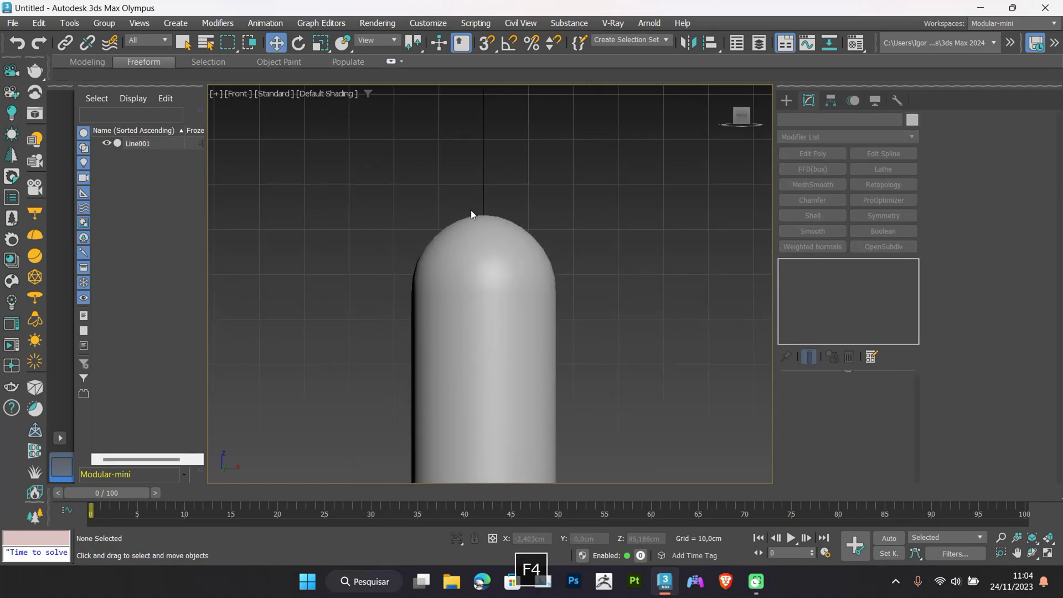
# Copy the domed cylinder about 32 cm along X and make the copy a capsule with Symmetry on Y, collapsed to editable poly
pyautogui.moveTo(561, 329); pyautogui.dragTo(529, 322, button='middle')
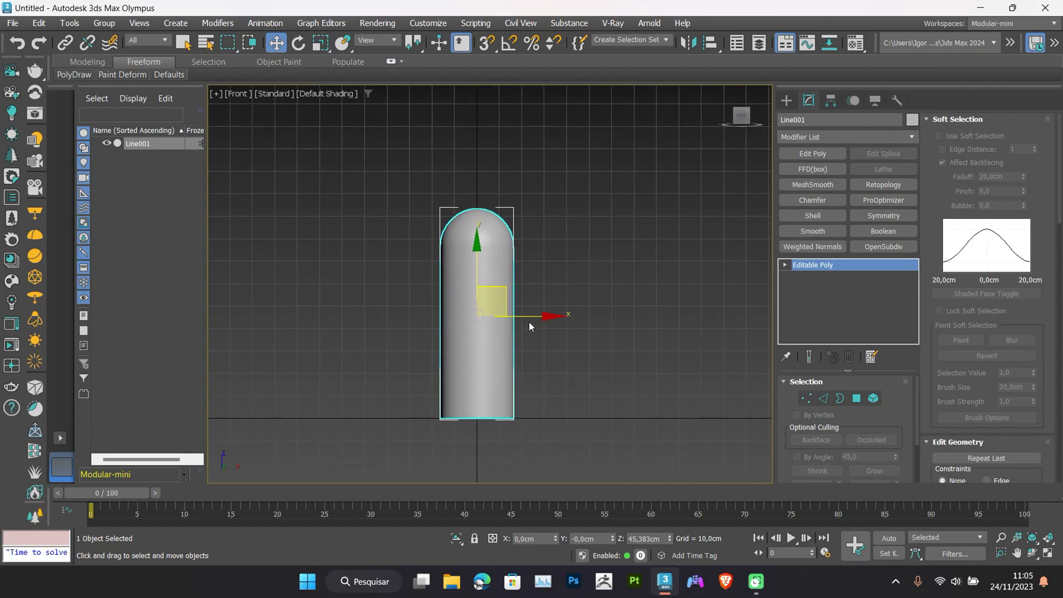
pyautogui.keyDown('shift'); pyautogui.moveTo(526, 316); pyautogui.dragTo(596, 315); pyautogui.keyUp('shift')
pyautogui.press('space')
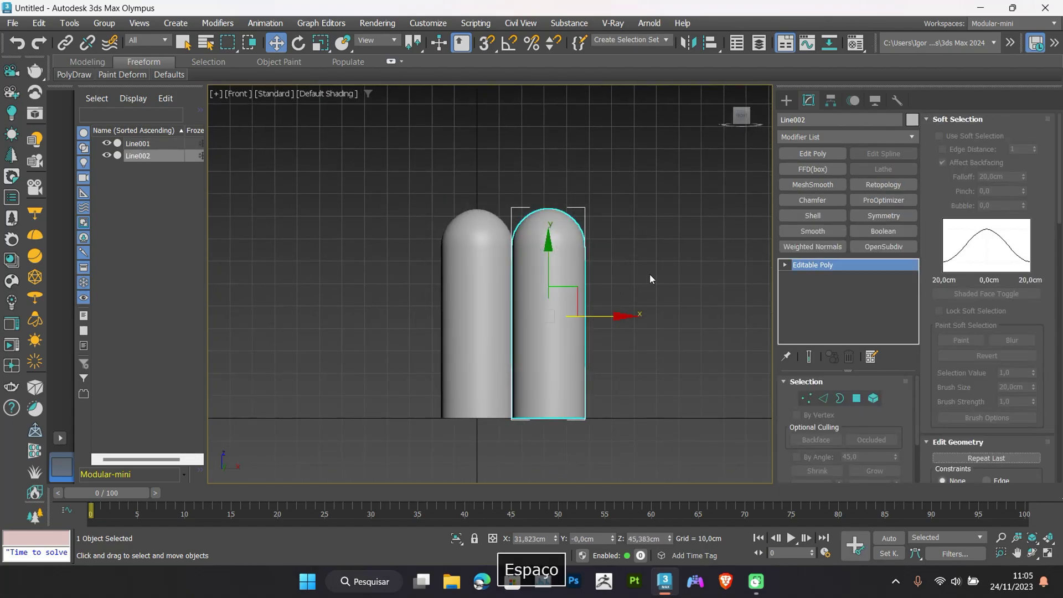
pyautogui.click(884, 215)
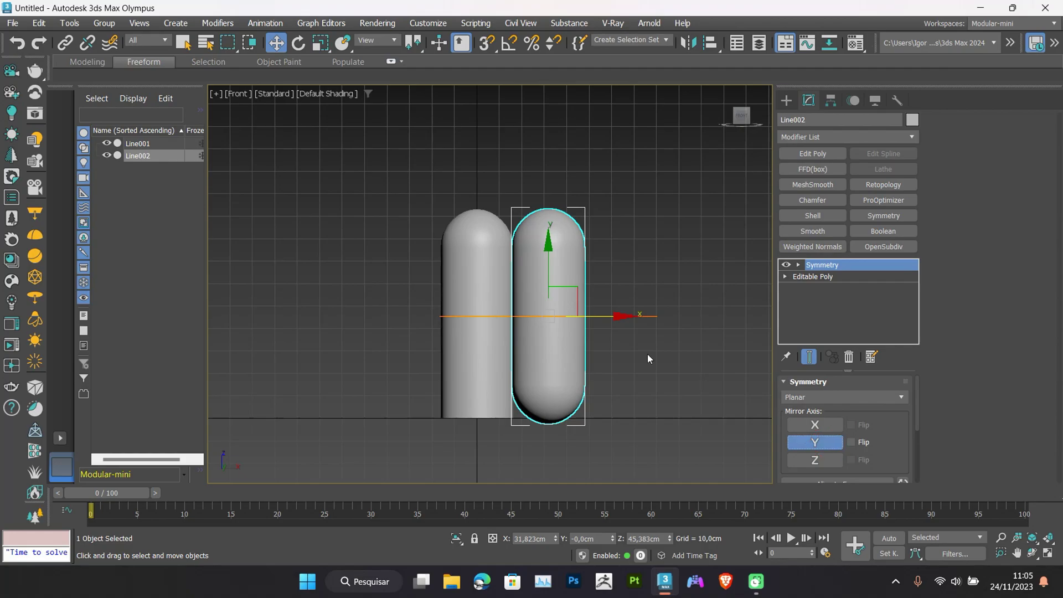
pyautogui.hotkey('ctrl', 'z')
# Scale the capsule to about 65% in width and place it over the cylinder's upper side at about X 14,81 cm, Z 60,15 cm
pyautogui.press('r')
pyautogui.moveTo(555, 304); pyautogui.dragTo(507, 249)
pyautogui.press('w')
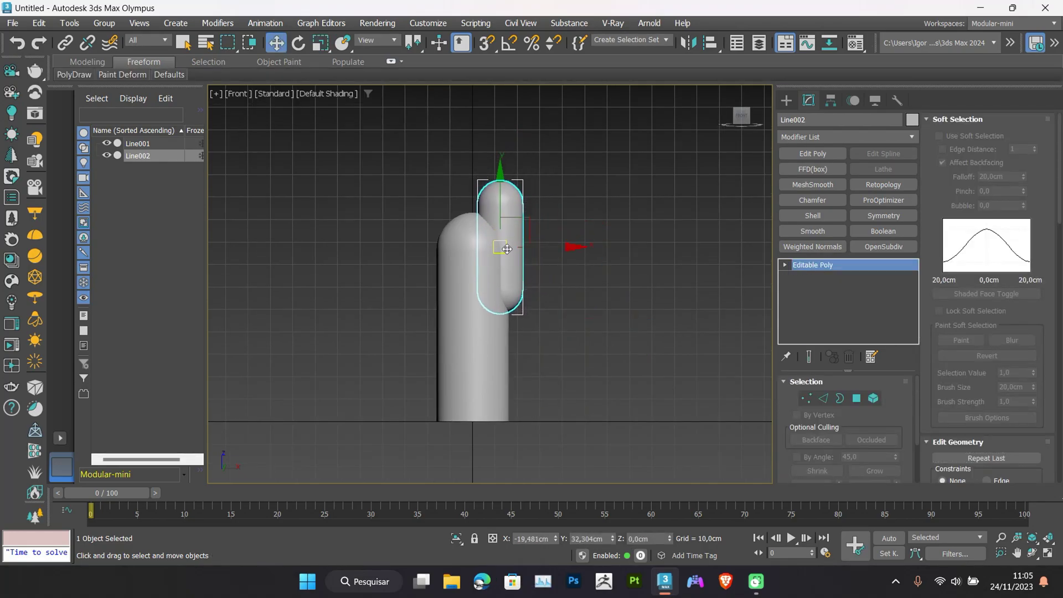
pyautogui.keyDown('alt'); pyautogui.moveTo(507, 244); pyautogui.dragTo(543, 277, button='middle'); pyautogui.keyUp('alt')
pyautogui.press('r')
pyautogui.press('w')
pyautogui.press('r')
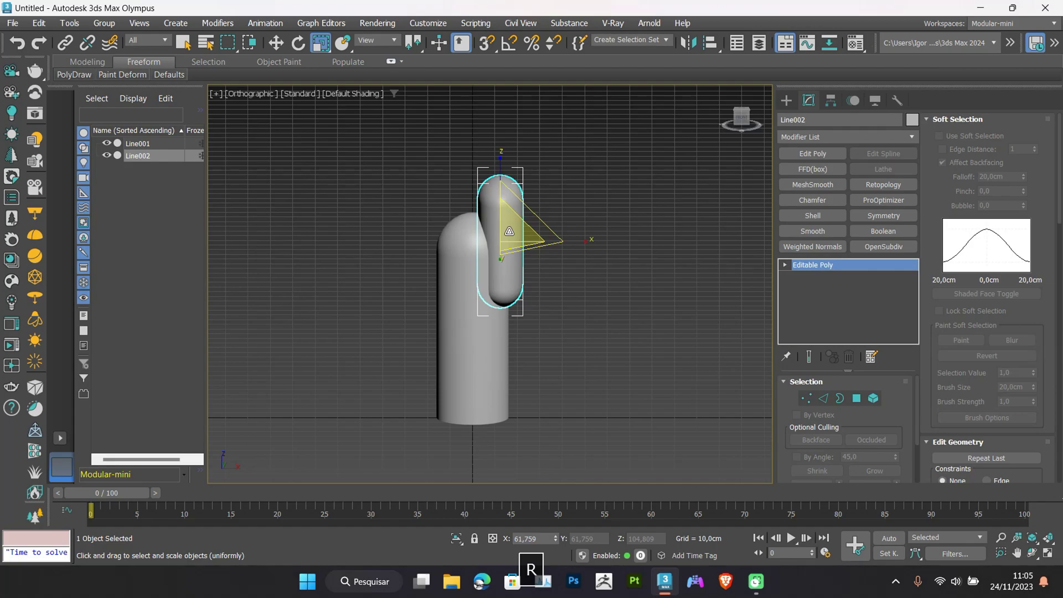
pyautogui.click(739, 121)
pyautogui.press('w')
pyautogui.press('F4')
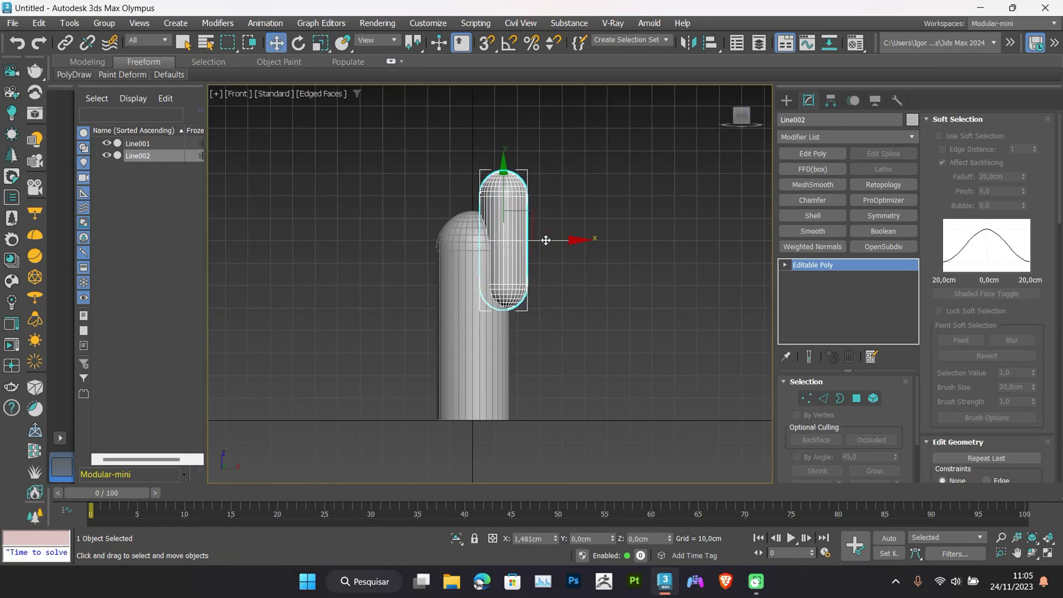
pyautogui.moveTo(545, 240); pyautogui.dragTo(548, 240)
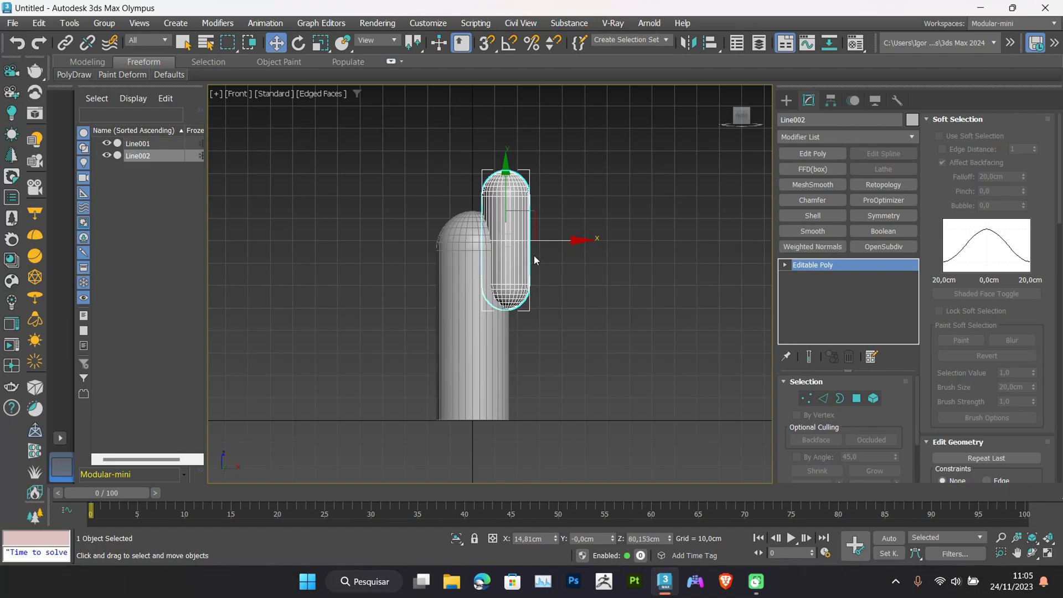
# Try to subtract the capsule from the domed cylinder with a Boolean
pyautogui.keyDown('alt'); pyautogui.moveTo(533, 259); pyautogui.dragTo(497, 283, button='middle'); pyautogui.keyUp('alt')
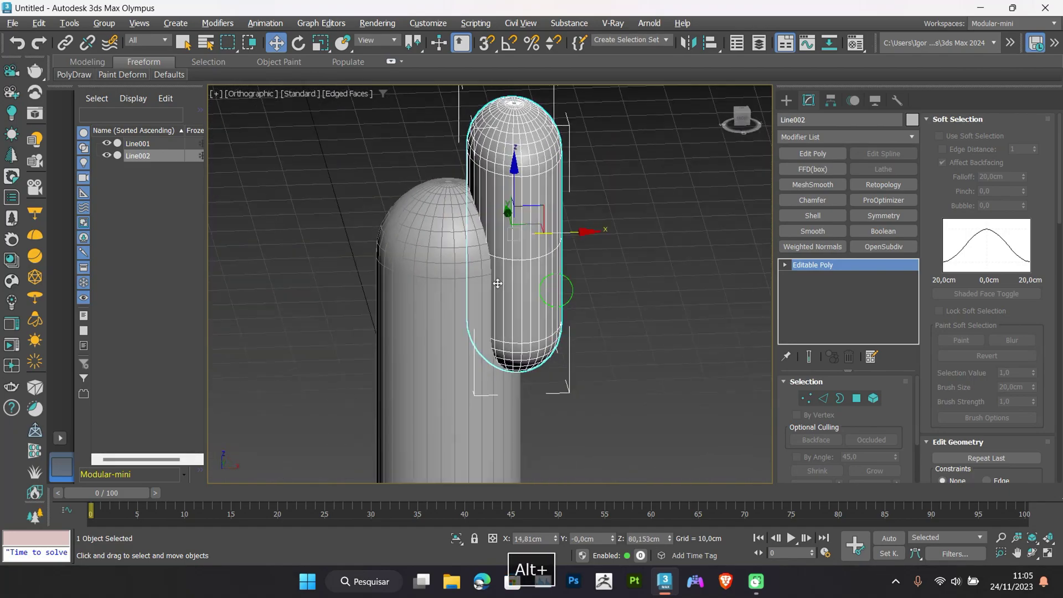
pyautogui.scroll(-3, 498, 284)
pyautogui.keyDown('alt'); pyautogui.moveTo(498, 344); pyautogui.dragTo(513, 296, button='middle'); pyautogui.keyUp('alt')
pyautogui.click(491, 311)
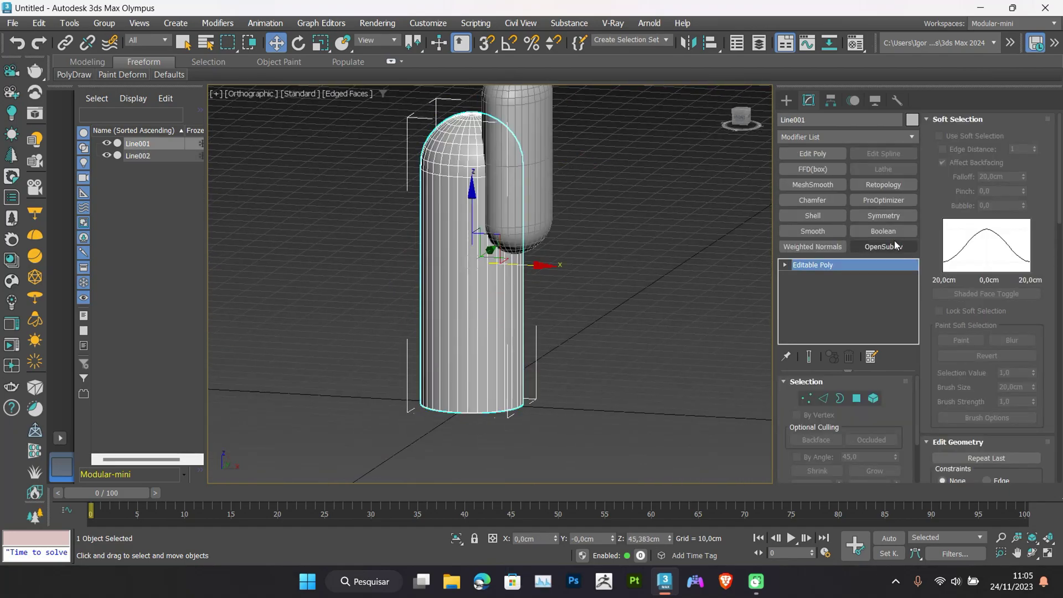
pyautogui.click(894, 235)
pyautogui.click(886, 398)
pyautogui.click(537, 204)
pyautogui.rightClick(569, 265)
pyautogui.press('F4')
pyautogui.moveTo(580, 211); pyautogui.dragTo(450, 293, button='middle')
pyautogui.hotkey('ctrl', 'z')
pyautogui.hotkey('ctrl', 'z')
# Scale the capsule non-uniformly to about 53,8% in X, 67,8% in Y and 91,3% in Z
pyautogui.click(530, 256)
pyautogui.press('r')
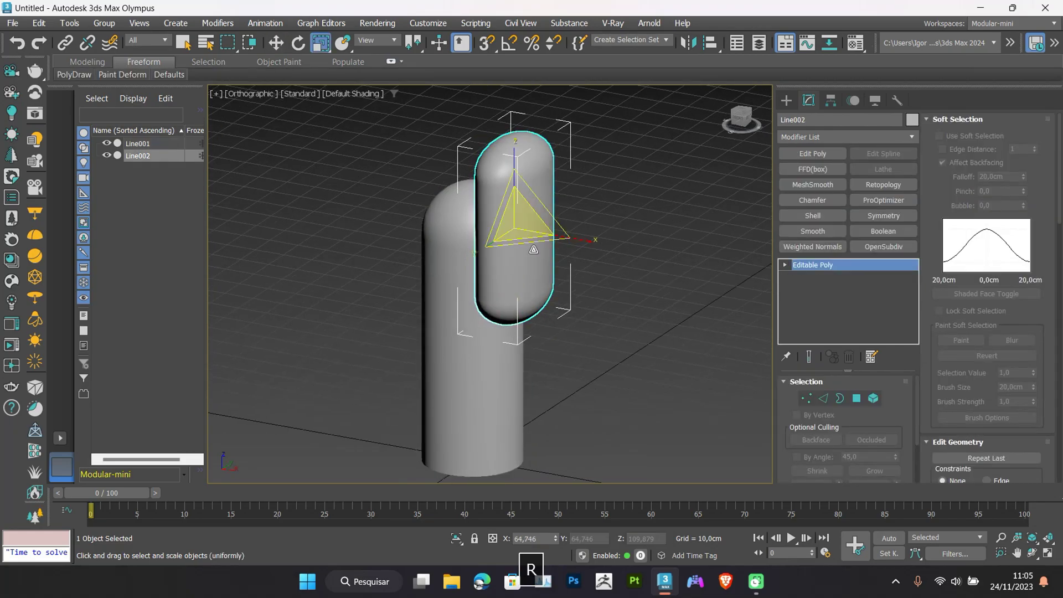
pyautogui.moveTo(515, 218); pyautogui.dragTo(515, 235)
pyautogui.keyDown('alt'); pyautogui.moveTo(481, 166); pyautogui.dragTo(512, 158, button='middle'); pyautogui.keyUp('alt')
pyautogui.moveTo(512, 157); pyautogui.dragTo(519, 151)
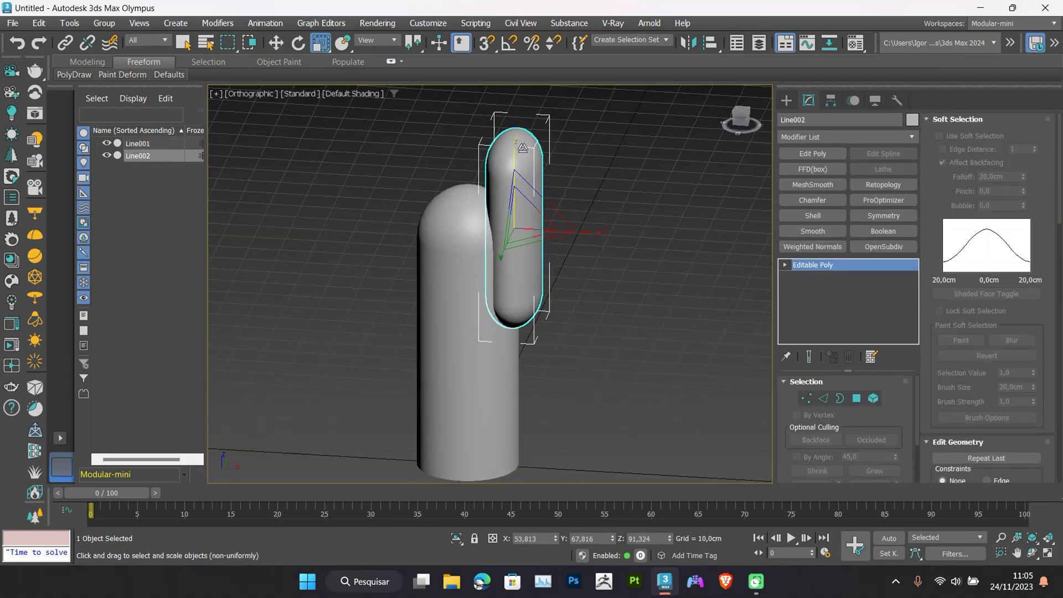
pyautogui.press('w')
# Subtract the capsule from the domed cylinder with a Boolean and collapse the result to an editable poly
pyautogui.keyDown('alt'); pyautogui.moveTo(520, 271); pyautogui.dragTo(487, 288, button='middle'); pyautogui.keyUp('alt')
pyautogui.click(458, 289)
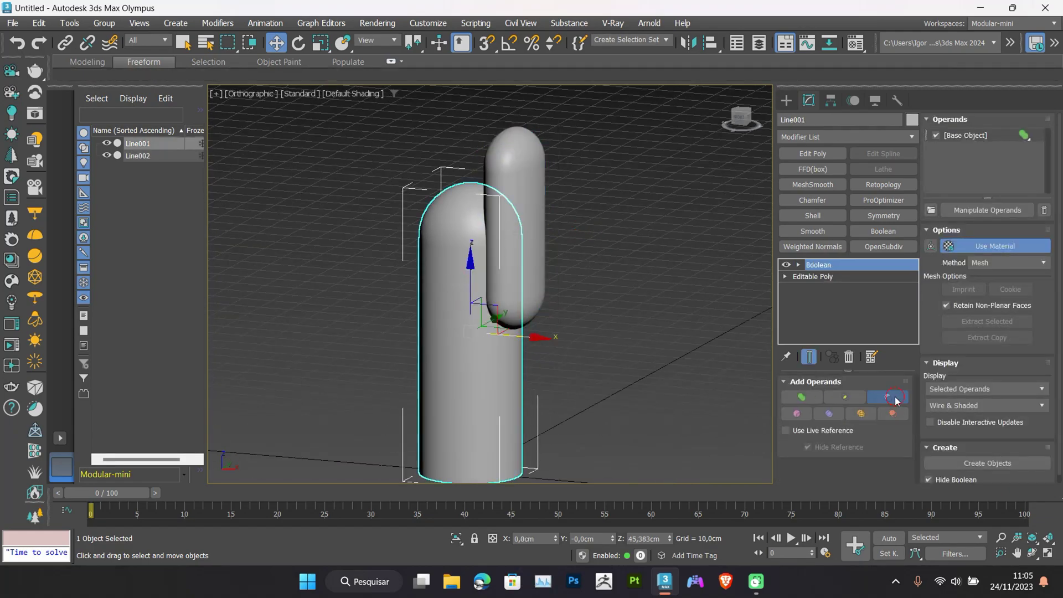
pyautogui.click(895, 399)
pyautogui.click(514, 260)
pyautogui.keyDown('alt'); pyautogui.moveTo(461, 334); pyautogui.dragTo(535, 325, button='middle'); pyautogui.keyUp('alt')
pyautogui.press('w')
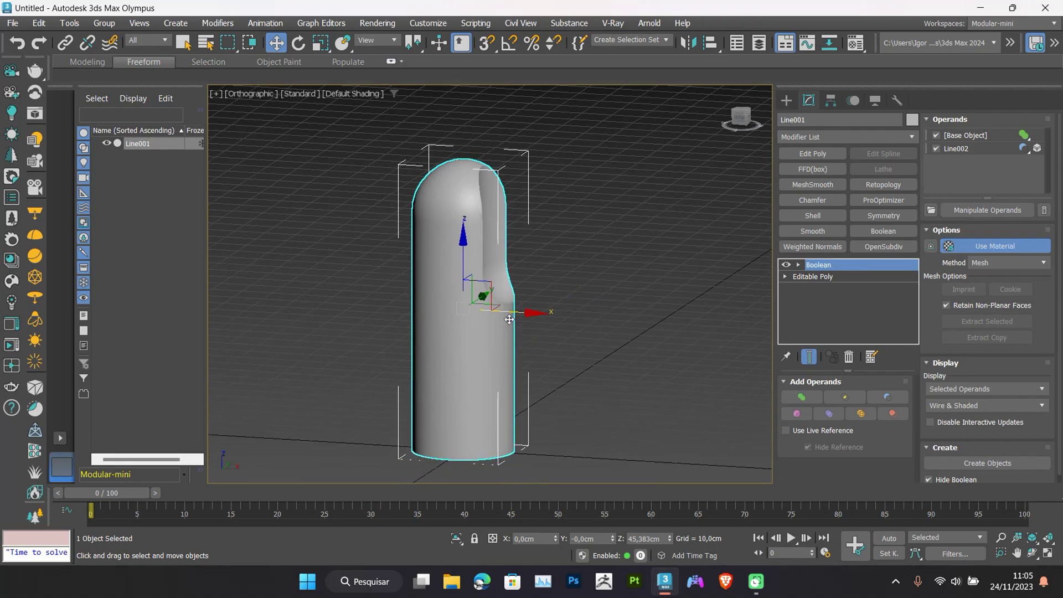
pyautogui.hotkey('ctrl', 't')
# Connect the two opposite vertices across the dome's small top cap along the Y axis
pyautogui.press('F4')
pyautogui.press('F4')
pyautogui.moveTo(528, 373)
pyautogui.keyDown('alt'); pyautogui.mouseDown(button='middle')
pyautogui.moveTo(519, 373)
pyautogui.moveTo(512, 309)
pyautogui.moveTo(513, 380)
pyautogui.mouseUp(button='middle'); pyautogui.keyUp('alt')
pyautogui.press('F4')
pyautogui.scroll(6, 465, 266)
pyautogui.press('1')
pyautogui.scroll(9, 472, 222)
pyautogui.scroll(4, 474, 310)
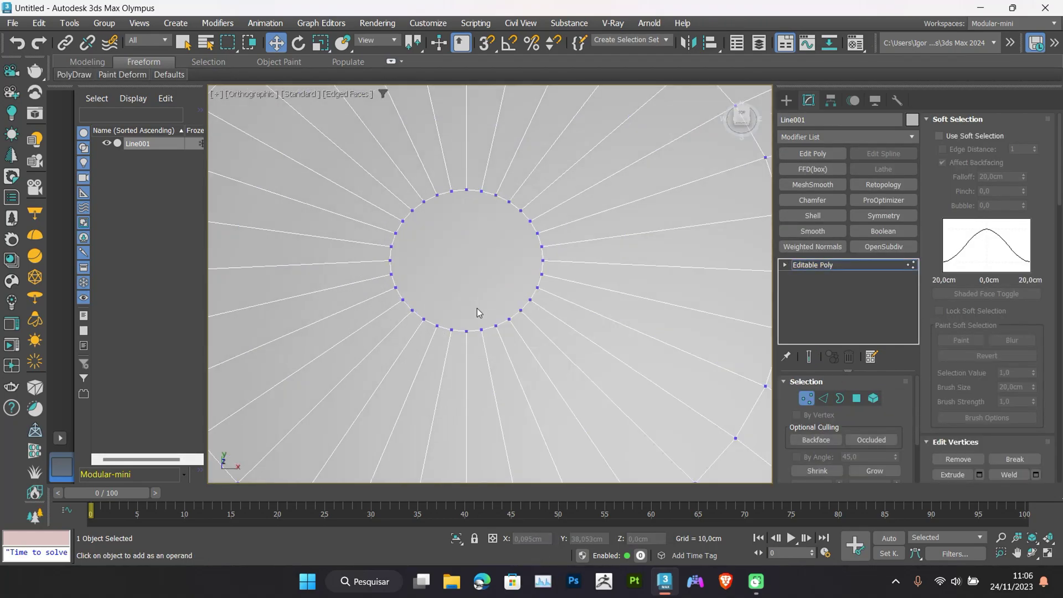
pyautogui.keyDown('ctrl'); pyautogui.click(465, 193); pyautogui.keyUp('ctrl')
pyautogui.scroll(-3, 475, 219)
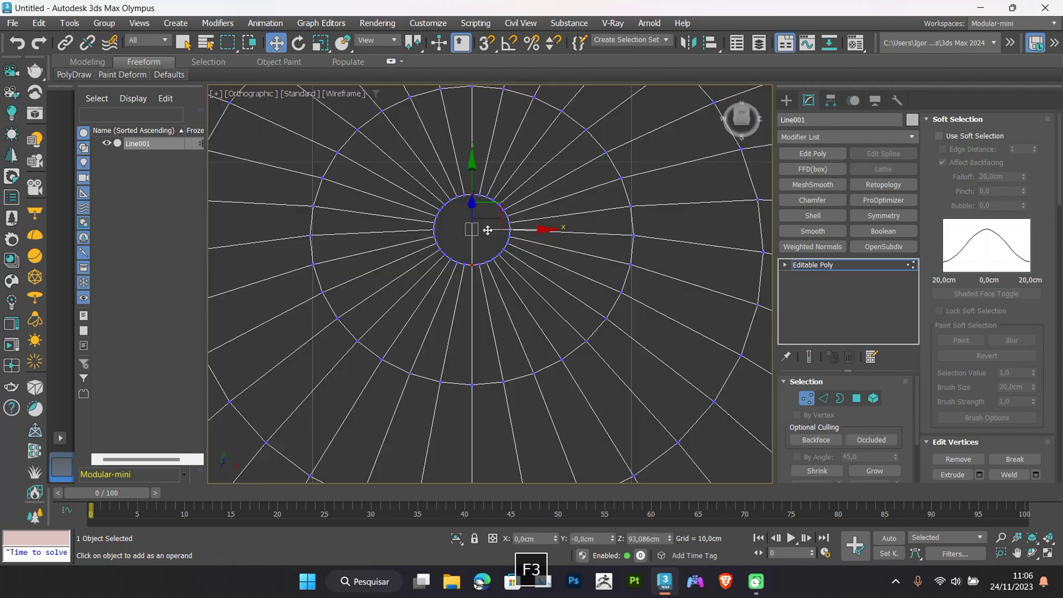
# Connect the two opposite vertices across the cylinder's bottom cap along the Y axis
pyautogui.moveTo(475, 220)
pyautogui.keyDown('alt'); pyautogui.mouseDown(button='middle')
pyautogui.moveTo(487, 260)
pyautogui.moveTo(515, 277)
pyautogui.moveTo(460, 216)
pyautogui.mouseUp(button='middle'); pyautogui.keyUp('alt')
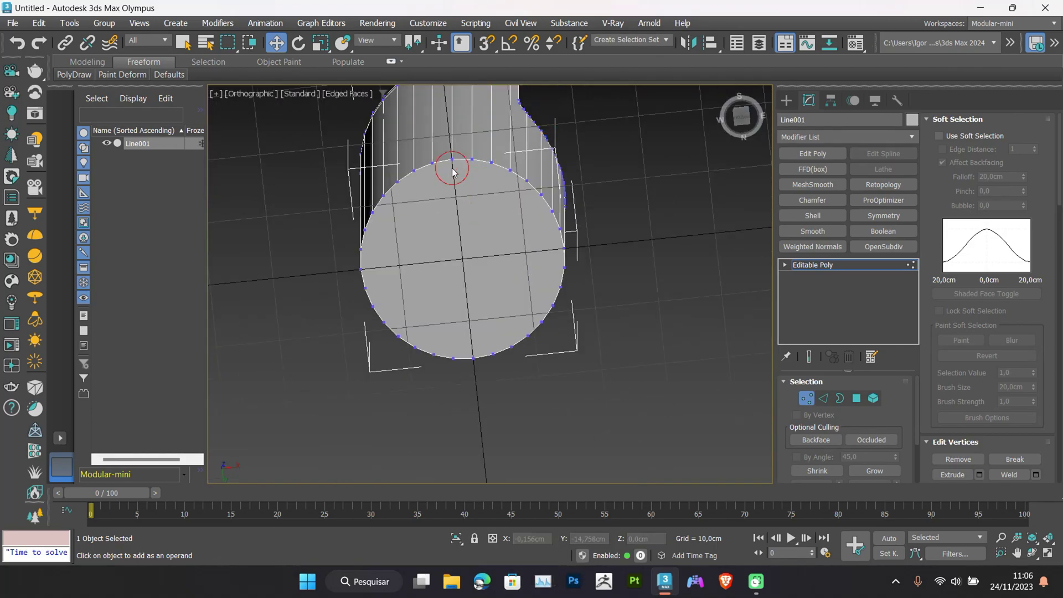
pyautogui.hotkey('ctrl', 'shift', 'e')
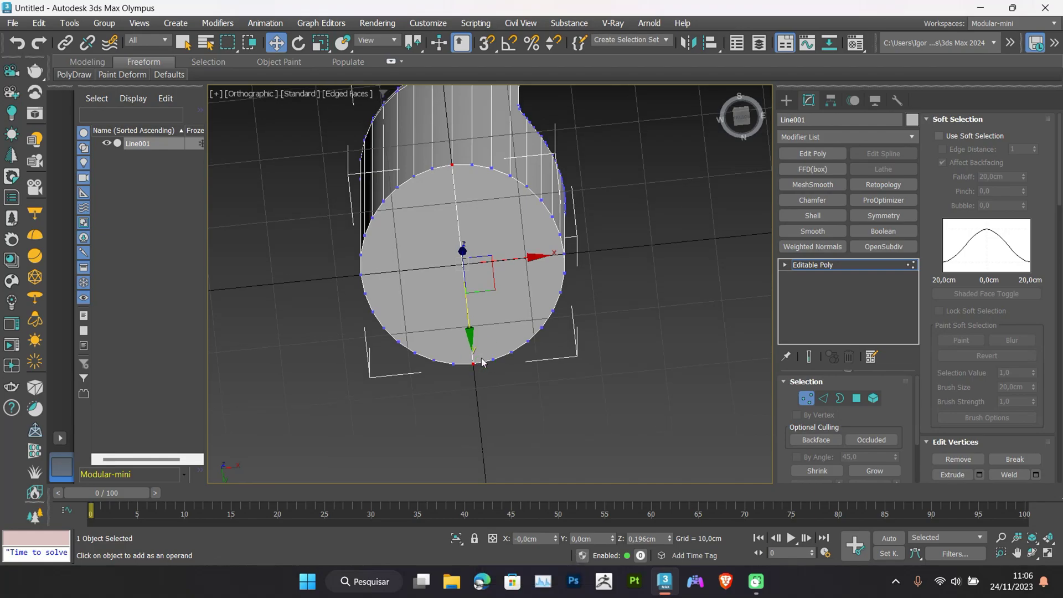
pyautogui.moveTo(521, 310); pyautogui.dragTo(535, 376, button='middle')
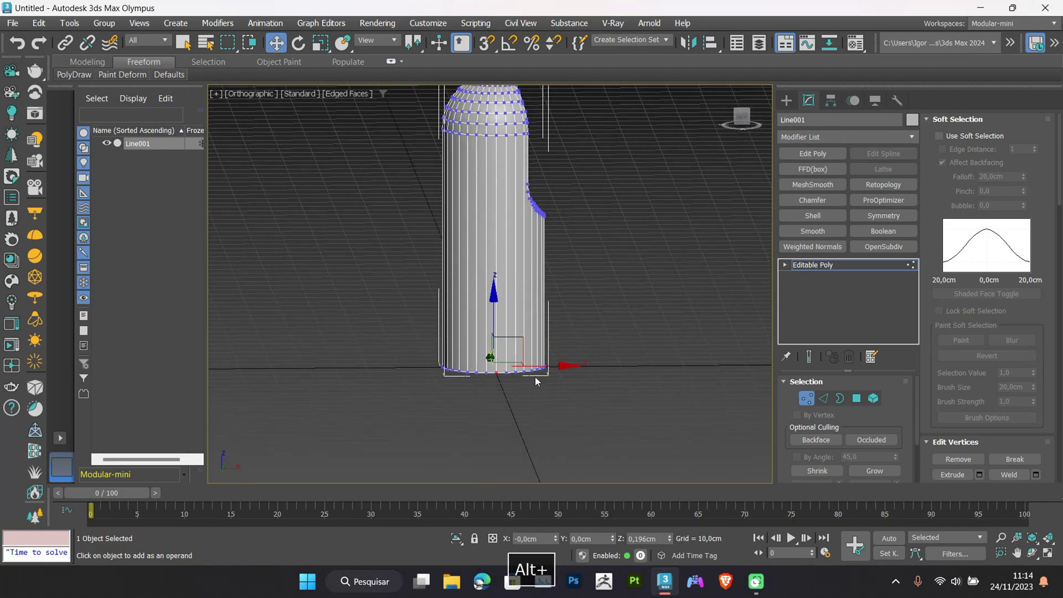
# Delete all vertices on the body's negative-X side, including the leftover ones near the dome's tip
pyautogui.press('t')
pyautogui.press('z')
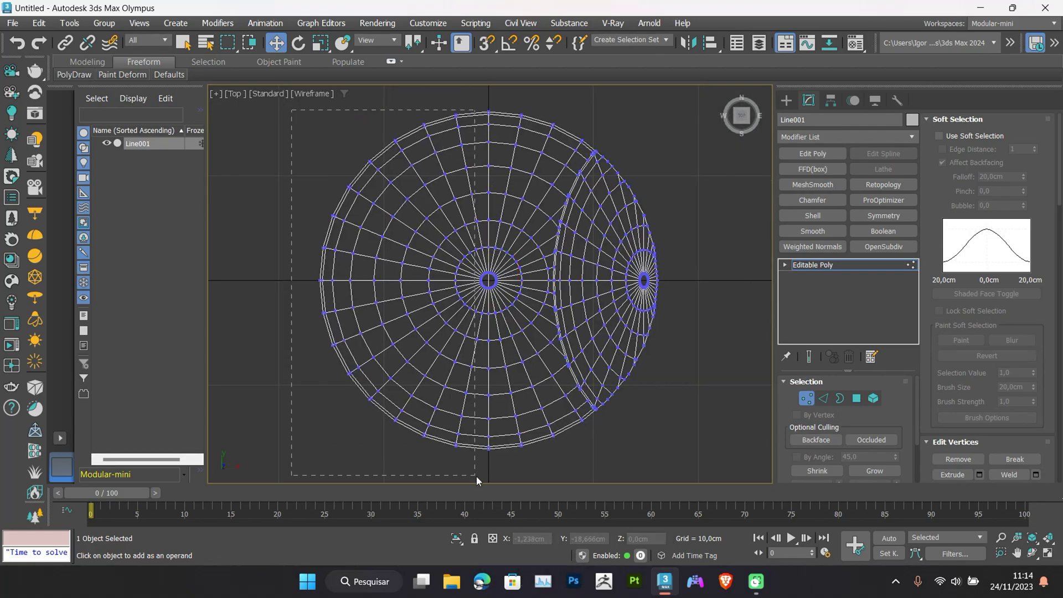
pyautogui.moveTo(476, 476); pyautogui.dragTo(480, 476)
pyautogui.press('Delete')
pyautogui.scroll(5, 475, 230)
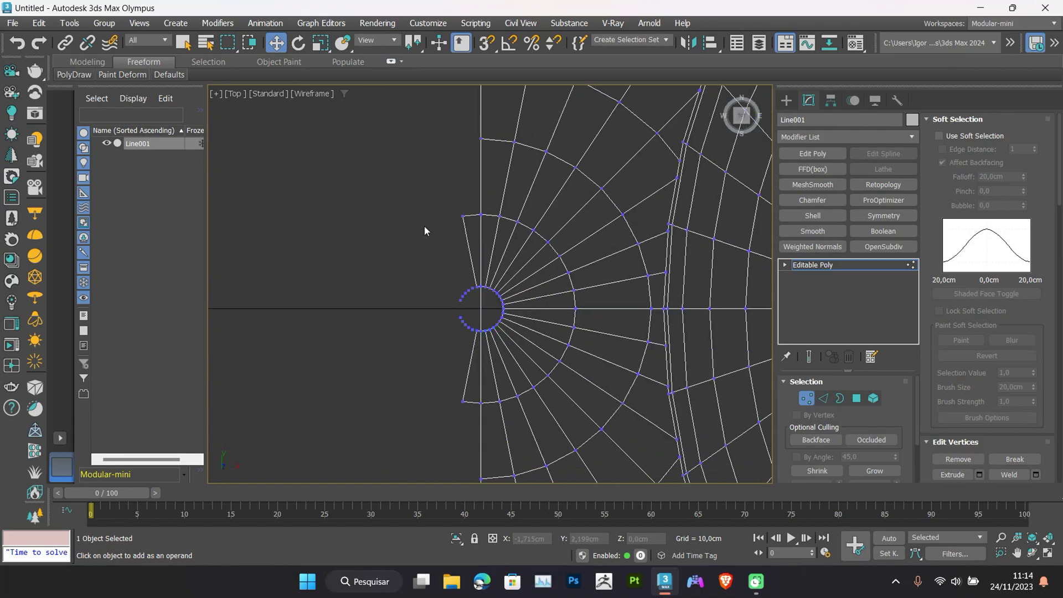
pyautogui.moveTo(397, 177); pyautogui.dragTo(473, 427)
pyautogui.press('Delete')
pyautogui.scroll(4, 473, 312)
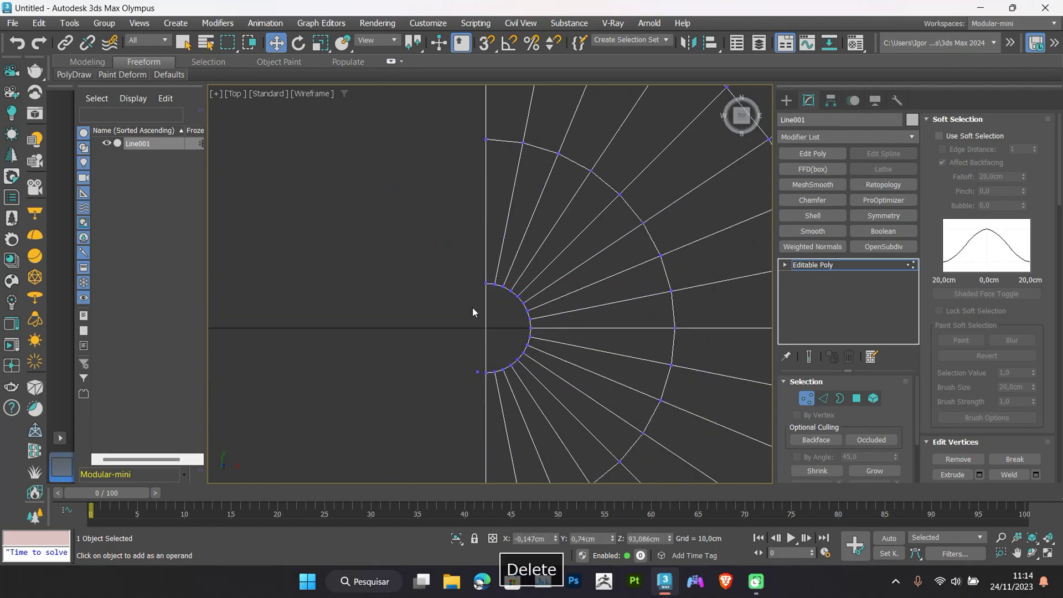
pyautogui.scroll(-3, 487, 360)
pyautogui.press('F3')
pyautogui.moveTo(507, 348)
pyautogui.keyDown('alt'); pyautogui.mouseDown(button='middle')
pyautogui.moveTo(546, 374)
pyautogui.moveTo(805, 270)
pyautogui.mouseUp(button='middle'); pyautogui.keyUp('alt')
pyautogui.click(806, 268)
# Retopologize the half body with the Retopology modifier, using a face count of 500 and Boolean Seams enabled
pyautogui.scroll(-2, 559, 310)
pyautogui.press('F4')
pyautogui.moveTo(559, 354)
pyautogui.keyDown('alt'); pyautogui.mouseDown(button='middle')
pyautogui.moveTo(589, 344)
pyautogui.moveTo(554, 343)
pyautogui.mouseUp(button='middle'); pyautogui.keyUp('alt')
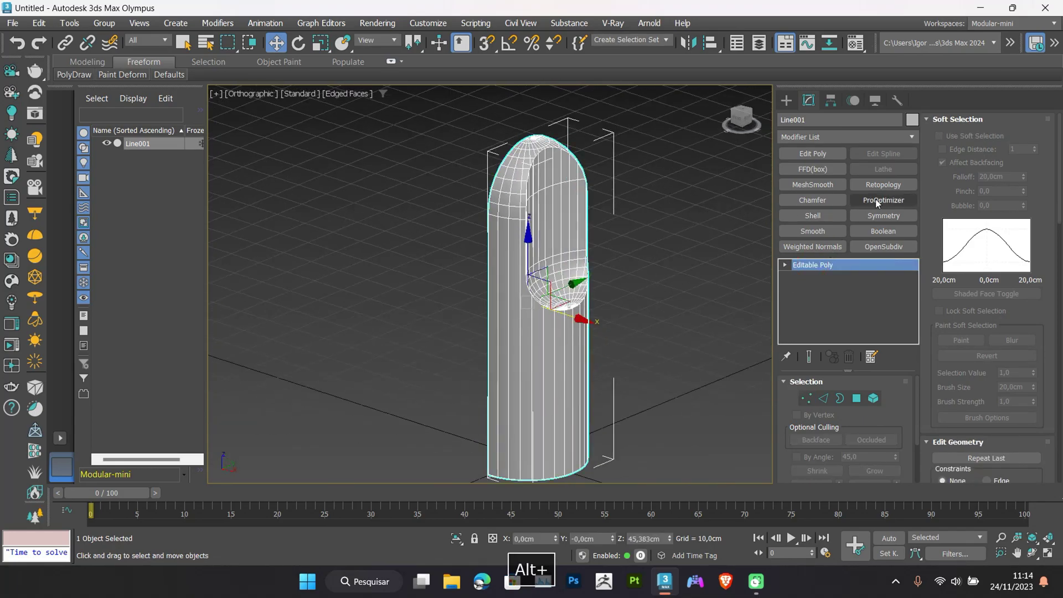
pyautogui.click(892, 188)
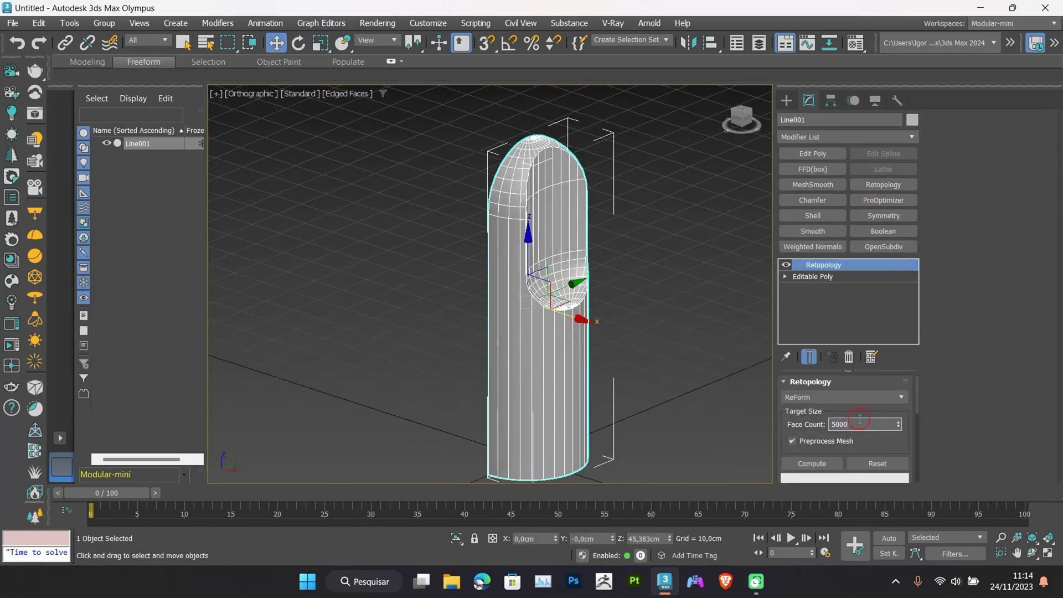
pyautogui.scroll(-5, 824, 431)
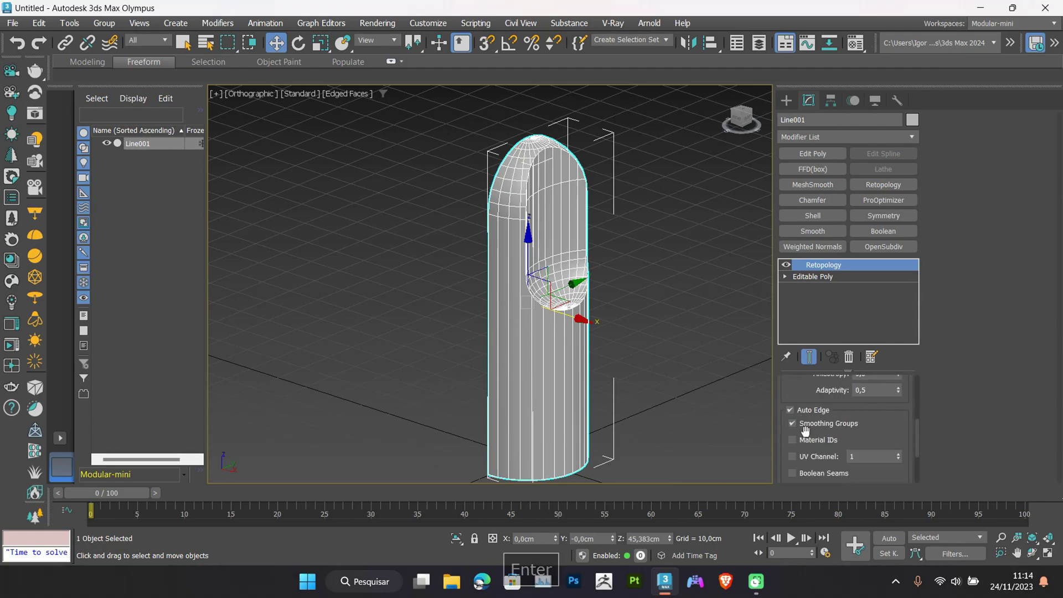
pyautogui.scroll(-1, 810, 450)
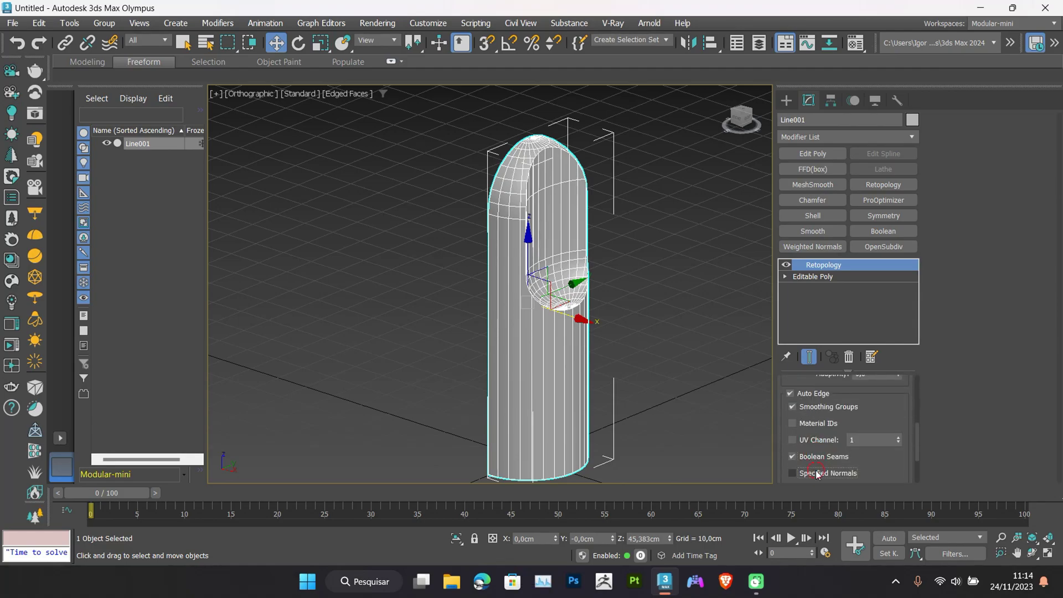
pyautogui.scroll(6, 818, 468)
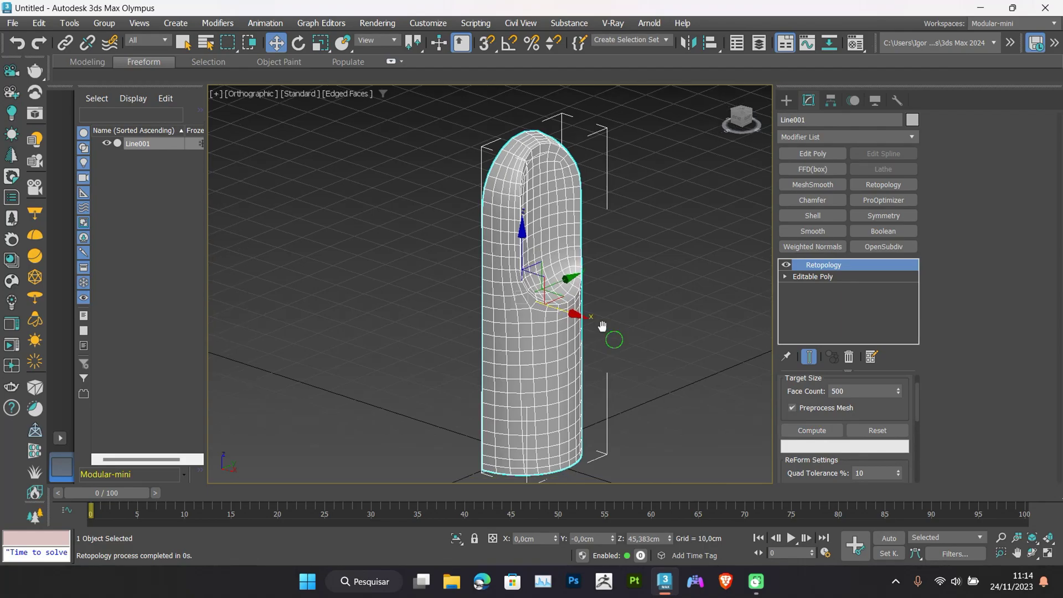
# Collapse the retopologized half body to an editable poly
pyautogui.keyDown('alt'); pyautogui.moveTo(612, 332); pyautogui.dragTo(580, 277, button='middle'); pyautogui.keyUp('alt')
pyautogui.press('F4')
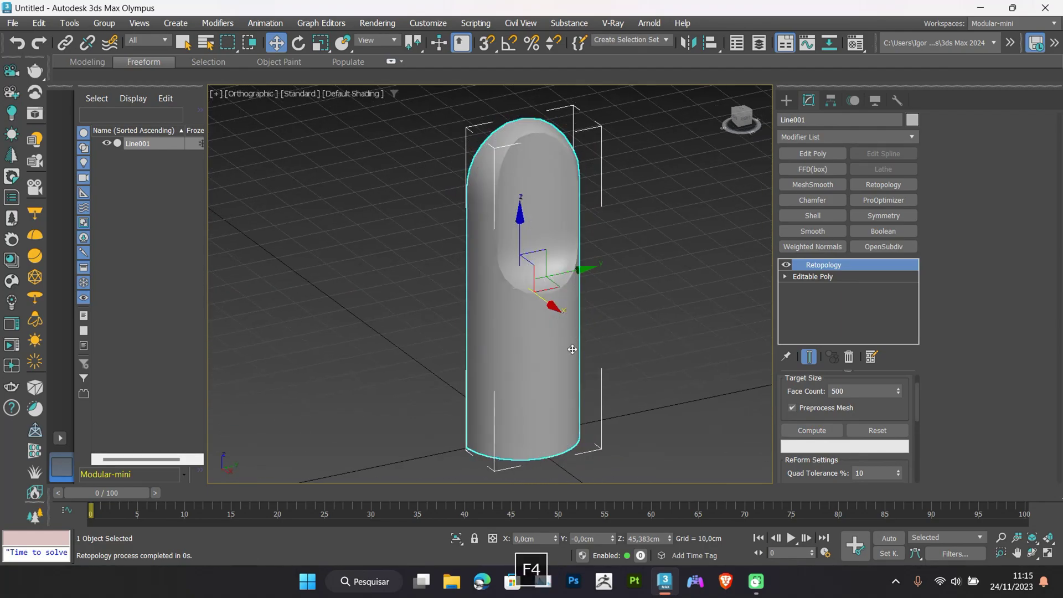
pyautogui.moveTo(573, 349); pyautogui.dragTo(546, 315, button='middle')
pyautogui.keyDown('alt'); pyautogui.moveTo(547, 316); pyautogui.dragTo(505, 308, button='middle'); pyautogui.keyUp('alt')
pyautogui.hotkey('ctrl', 't')
# Delete the polygon ring just inside the recess rim, along with the recess's enclosed inner surface
pyautogui.press('F4')
pyautogui.scroll(4, 494, 306)
pyautogui.scroll(2, 494, 307)
pyautogui.press('4')
pyautogui.click(486, 292)
pyautogui.keyDown('shift'); pyautogui.click(475, 289); pyautogui.keyUp('shift')
pyautogui.scroll(-4, 496, 316)
pyautogui.press('Delete')
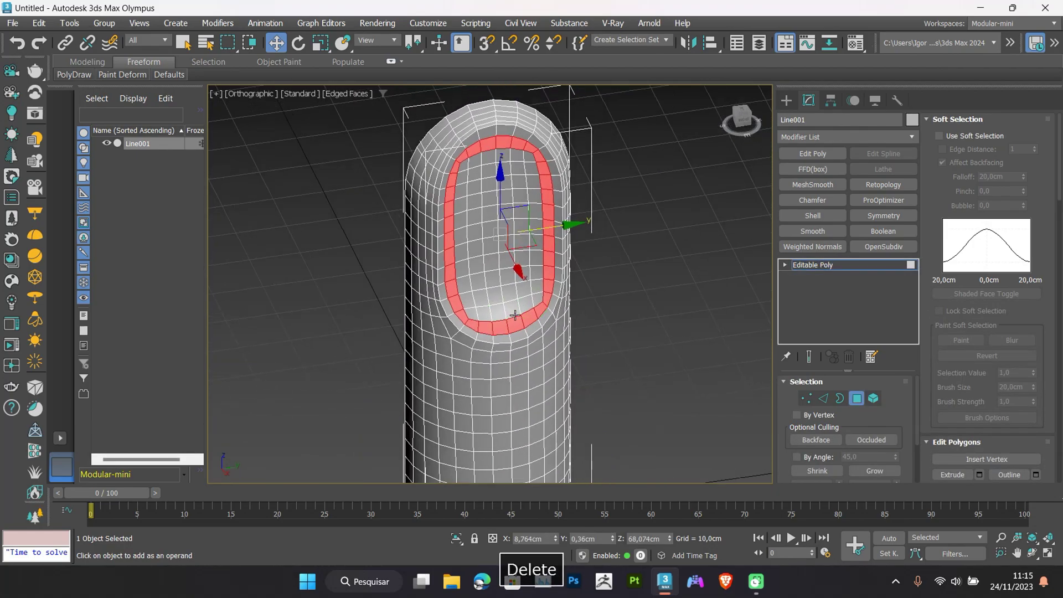
pyautogui.press('5')
pyautogui.click(506, 304)
pyautogui.press('Delete')
# Extrude the recess opening's border inward by scaling it to about 95%, and narrow it further along Y
pyautogui.press('3')
pyautogui.click(548, 271)
pyautogui.moveTo(548, 271)
pyautogui.keyDown('alt'); pyautogui.mouseDown(button='middle')
pyautogui.moveTo(542, 277)
pyautogui.moveTo(546, 261)
pyautogui.mouseUp(button='middle'); pyautogui.keyUp('alt')
pyautogui.press('r')
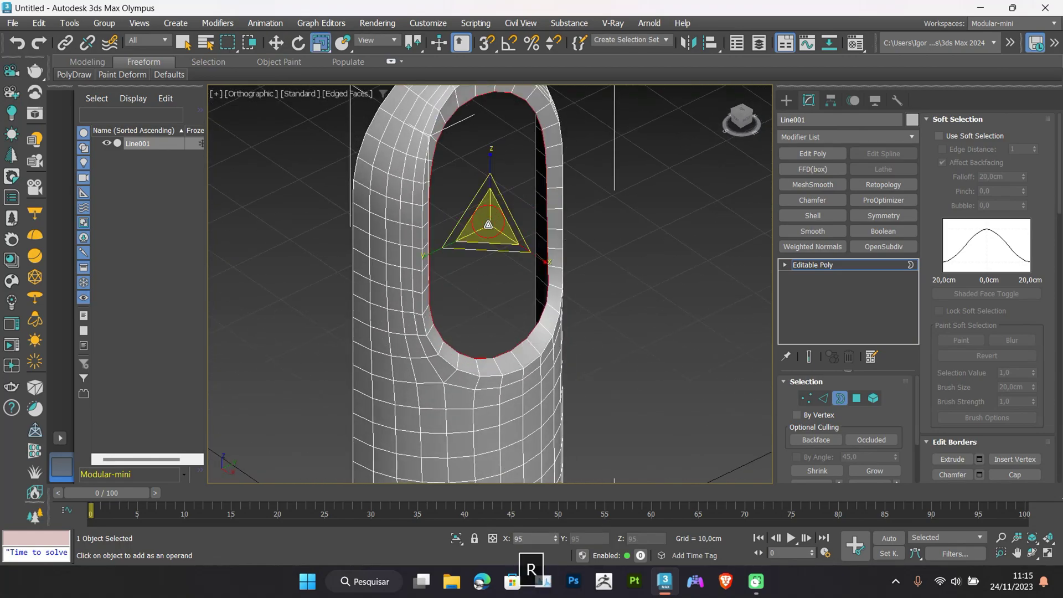
pyautogui.keyDown('alt'); pyautogui.moveTo(503, 223); pyautogui.dragTo(489, 161, button='middle'); pyautogui.keyUp('alt')
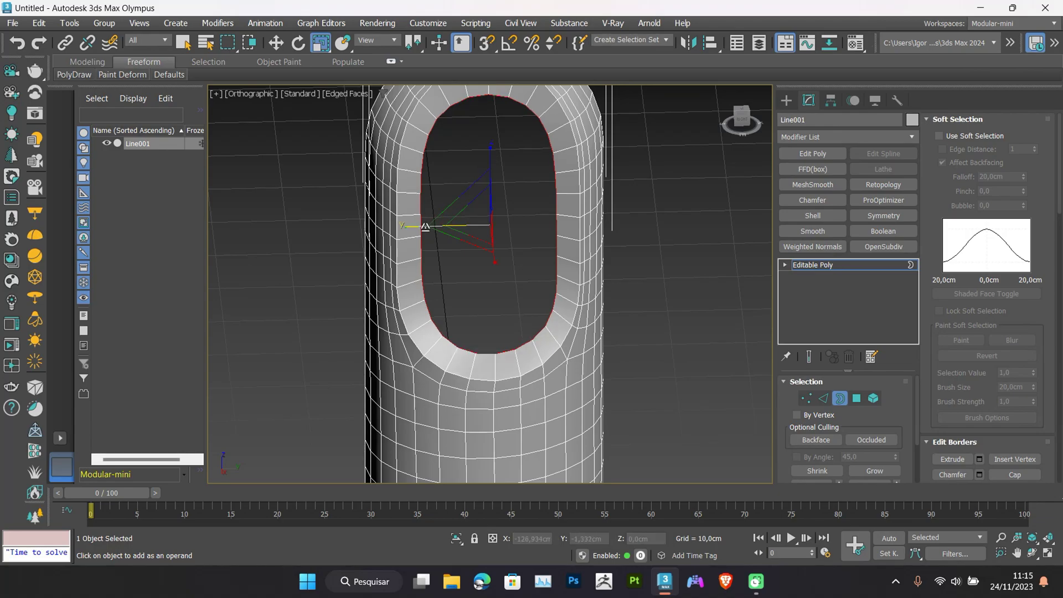
pyautogui.moveTo(425, 227); pyautogui.dragTo(437, 227)
pyautogui.keyDown('alt'); pyautogui.moveTo(438, 226); pyautogui.dragTo(476, 235, button='middle'); pyautogui.keyUp('alt')
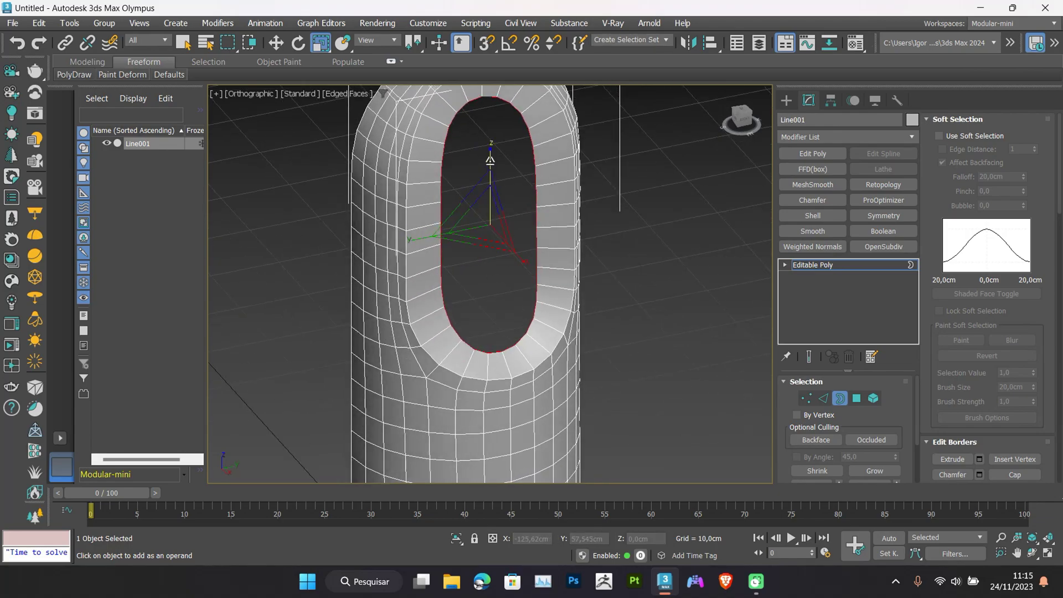
pyautogui.keyDown('alt'); pyautogui.moveTo(490, 164); pyautogui.dragTo(514, 288, button='middle'); pyautogui.keyUp('alt')
# Make the opening's border planar in X and extrude it back along X to the body's open centre plane
pyautogui.press('w')
pyautogui.scroll(-1, 1028, 413)
pyautogui.scroll(1, 1028, 410)
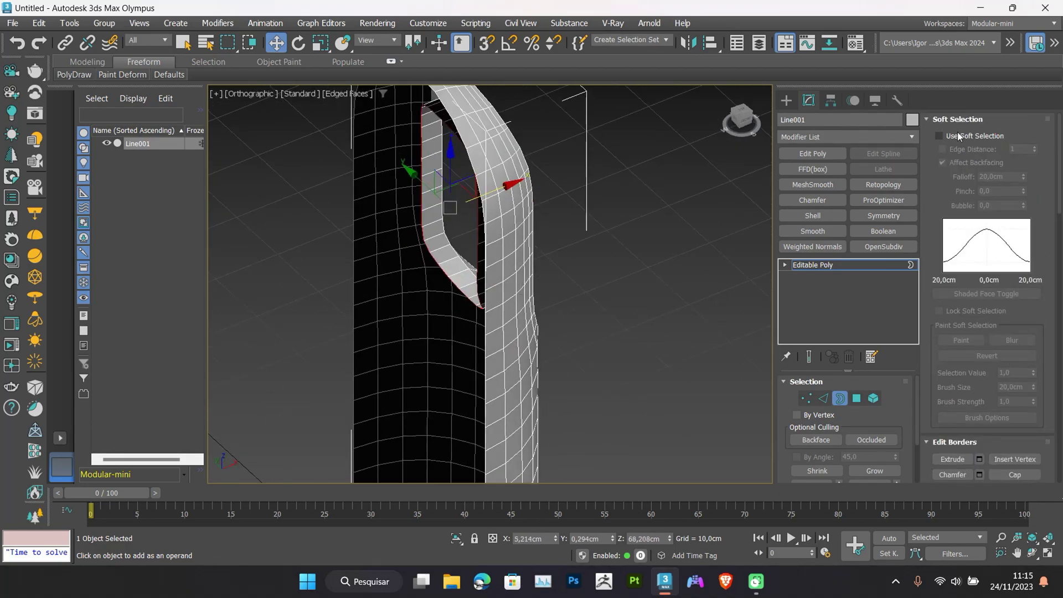
pyautogui.click(956, 120)
pyautogui.scroll(-1, 1012, 354)
pyautogui.click(1004, 389)
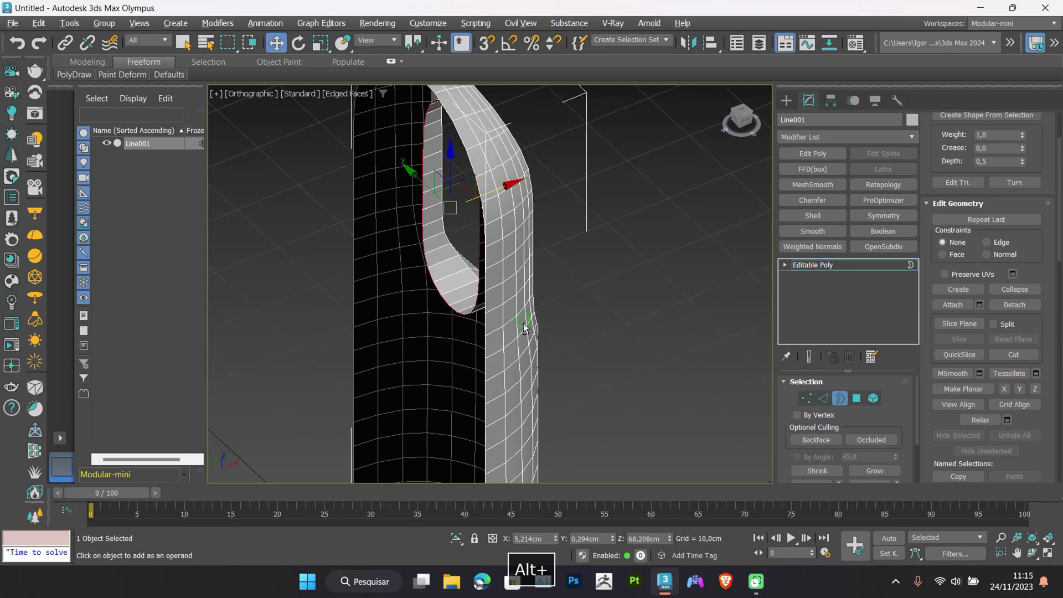
pyautogui.keyDown('alt'); pyautogui.moveTo(548, 420); pyautogui.dragTo(552, 487, button='middle'); pyautogui.keyUp('alt')
pyautogui.hotkey('ctrl', 'z')
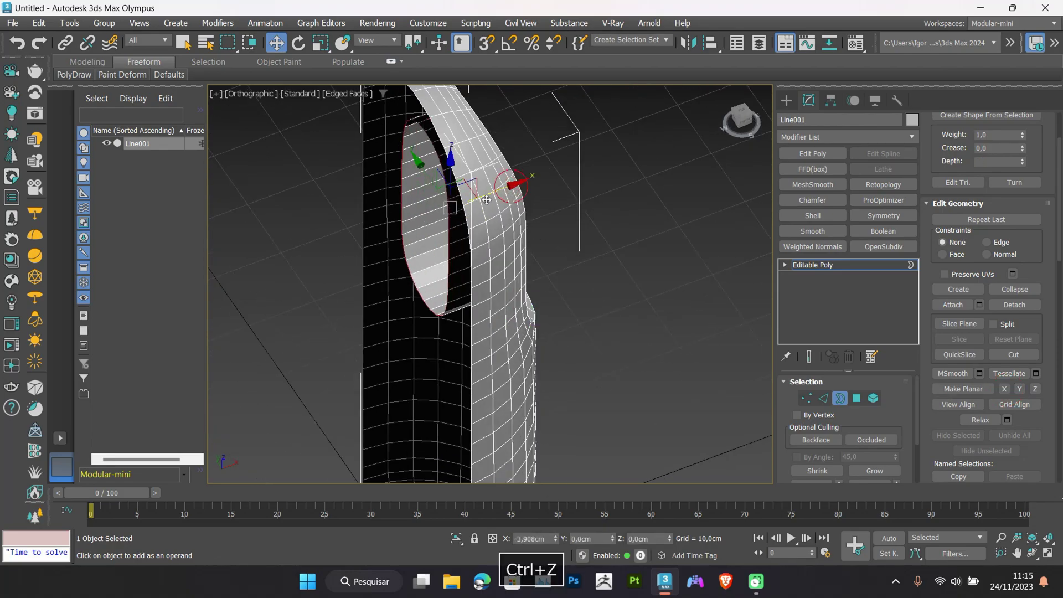
pyautogui.keyDown('alt'); pyautogui.moveTo(509, 197); pyautogui.dragTo(527, 477, button='middle'); pyautogui.keyUp('alt')
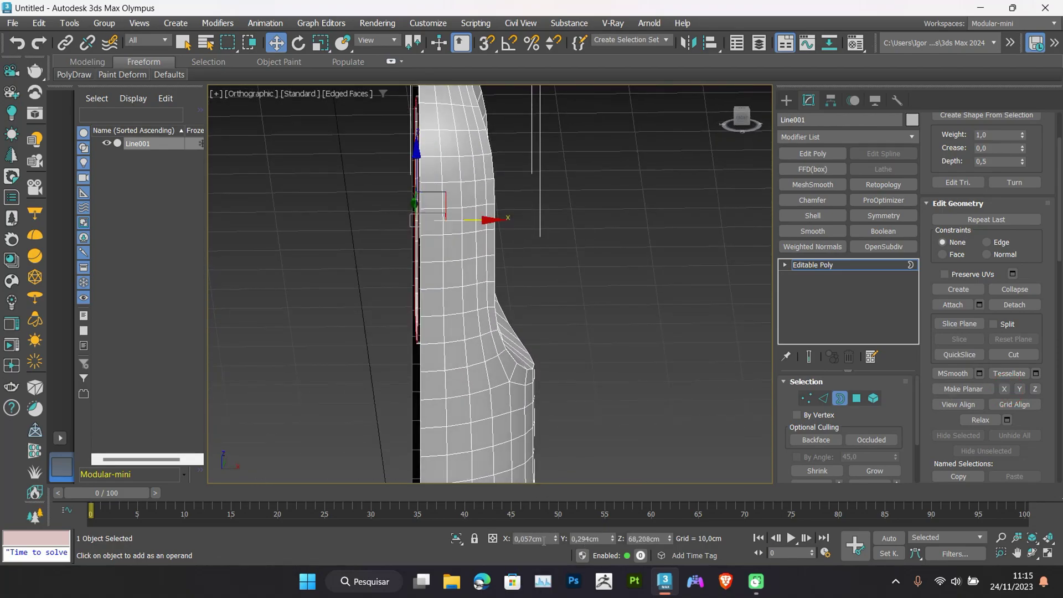
pyautogui.keyDown('alt'); pyautogui.moveTo(448, 367); pyautogui.dragTo(531, 364, button='middle'); pyautogui.keyUp('alt')
# Mirror the half body with the Symmetry modifier and collapse the result to an editable poly
pyautogui.click(830, 265)
pyautogui.click(883, 215)
pyautogui.moveTo(560, 323)
pyautogui.keyDown('alt'); pyautogui.mouseDown(button='middle')
pyautogui.moveTo(593, 327)
pyautogui.moveTo(563, 336)
pyautogui.mouseUp(button='middle'); pyautogui.keyUp('alt')
pyautogui.hotkey('ctrl', 't')
# Examine the centre seam loop inside the through-slot for open or unwelded edges
pyautogui.press('3')
pyautogui.scroll(6, 468, 277)
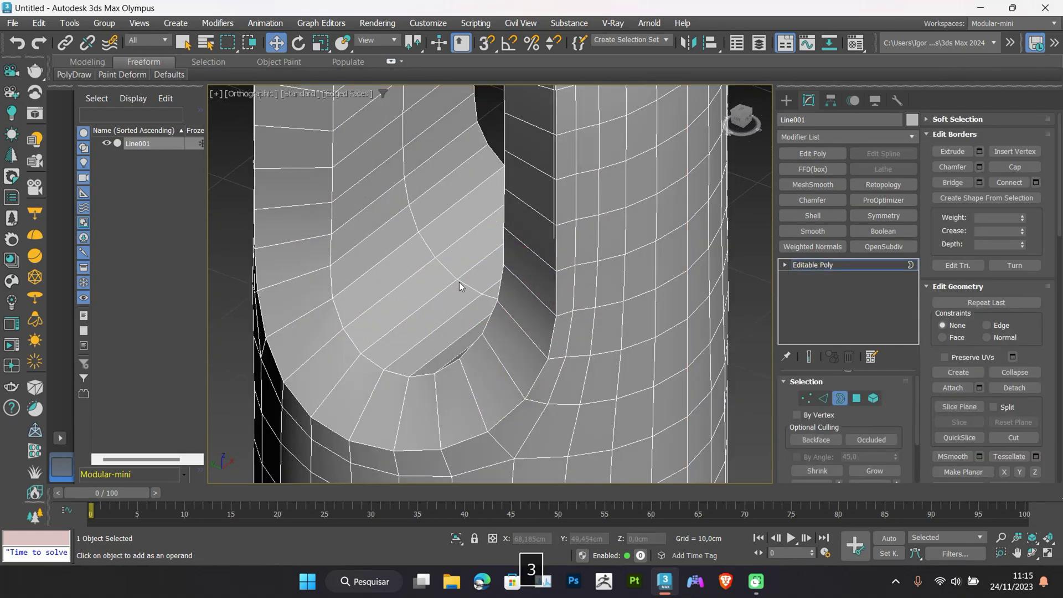
pyautogui.press('2')
pyautogui.doubleClick(451, 278)
pyautogui.scroll(-2, 451, 277)
pyautogui.keyDown('alt'); pyautogui.moveTo(451, 278); pyautogui.dragTo(469, 296, button='middle'); pyautogui.keyUp('alt')
pyautogui.press('3')
pyautogui.scroll(-5, 483, 323)
pyautogui.scroll(8, 499, 337)
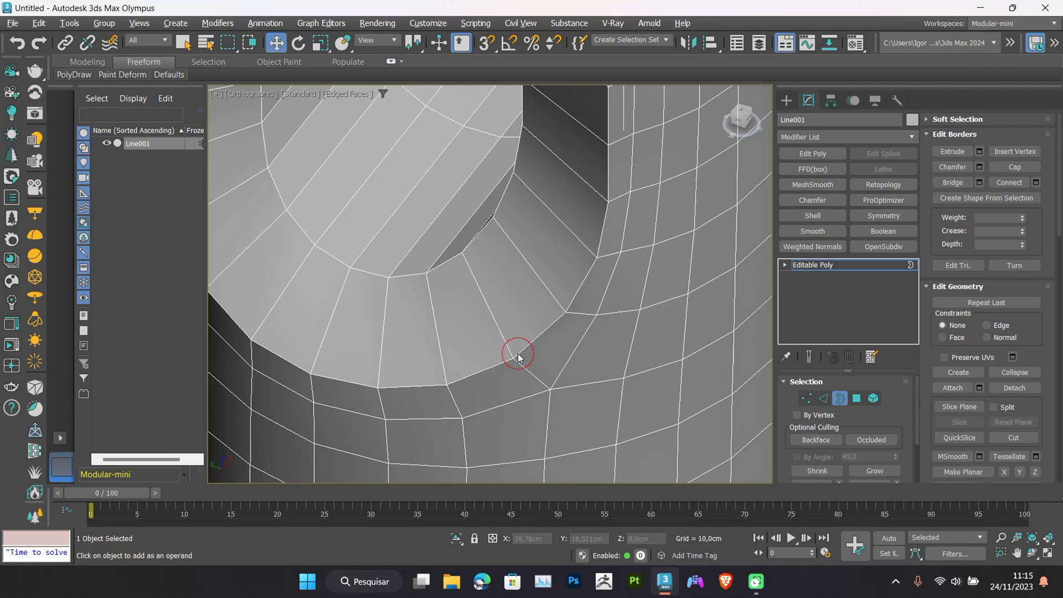
# Chamfer the slot's outer rim edge loops on both sides of the body by 0,114 cm
pyautogui.press('2')
pyautogui.doubleClick(518, 354)
pyautogui.scroll(-5, 518, 354)
pyautogui.keyDown('alt'); pyautogui.moveTo(588, 347); pyautogui.dragTo(443, 350, button='middle'); pyautogui.keyUp('alt')
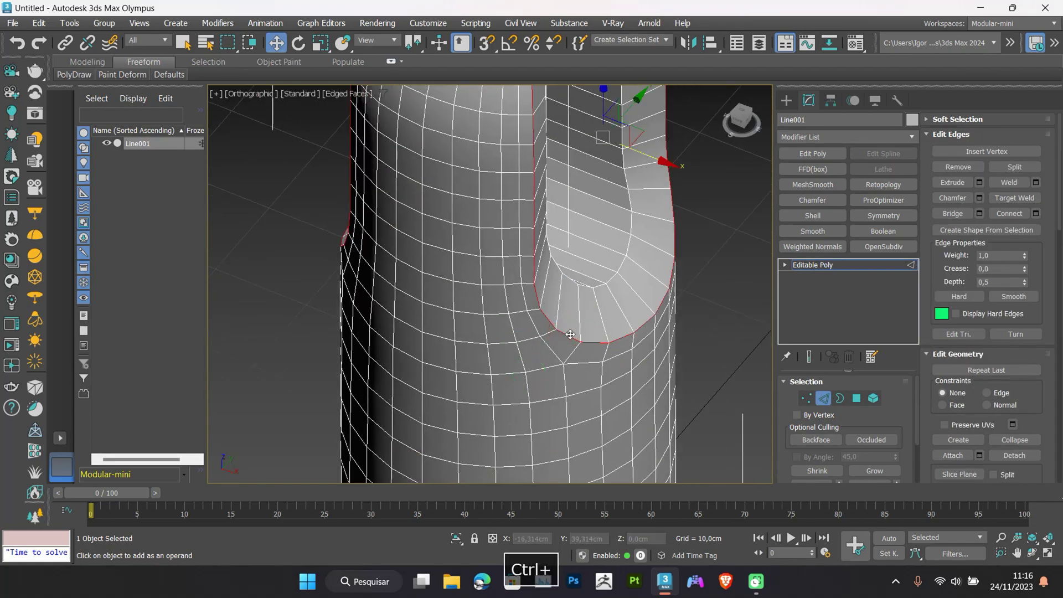
pyautogui.hotkey('ctrl', 'shift', 'c')
pyautogui.scroll(6, 596, 344)
pyautogui.keyDown('alt'); pyautogui.moveTo(596, 344); pyautogui.dragTo(576, 376, button='middle'); pyautogui.keyUp('alt')
pyautogui.moveTo(501, 312); pyautogui.dragTo(494, 277)
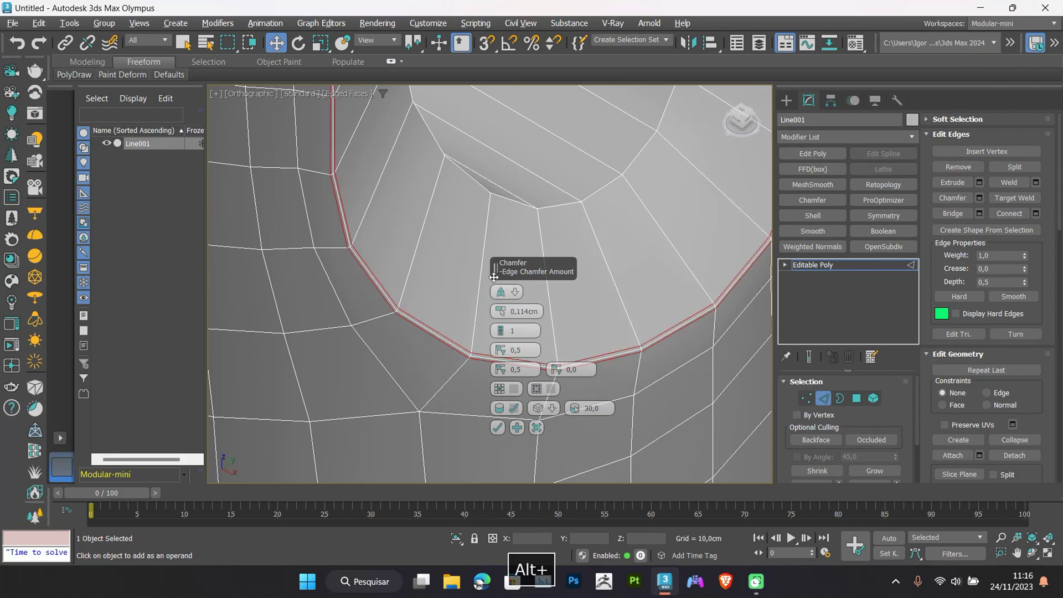
pyautogui.click(498, 427)
# Chamfer the slot's inner rim edge loops by 0,114 cm and leave edge editing
pyautogui.scroll(-5, 541, 327)
pyautogui.keyDown('alt'); pyautogui.moveTo(581, 239); pyautogui.dragTo(437, 332, button='middle'); pyautogui.keyUp('alt')
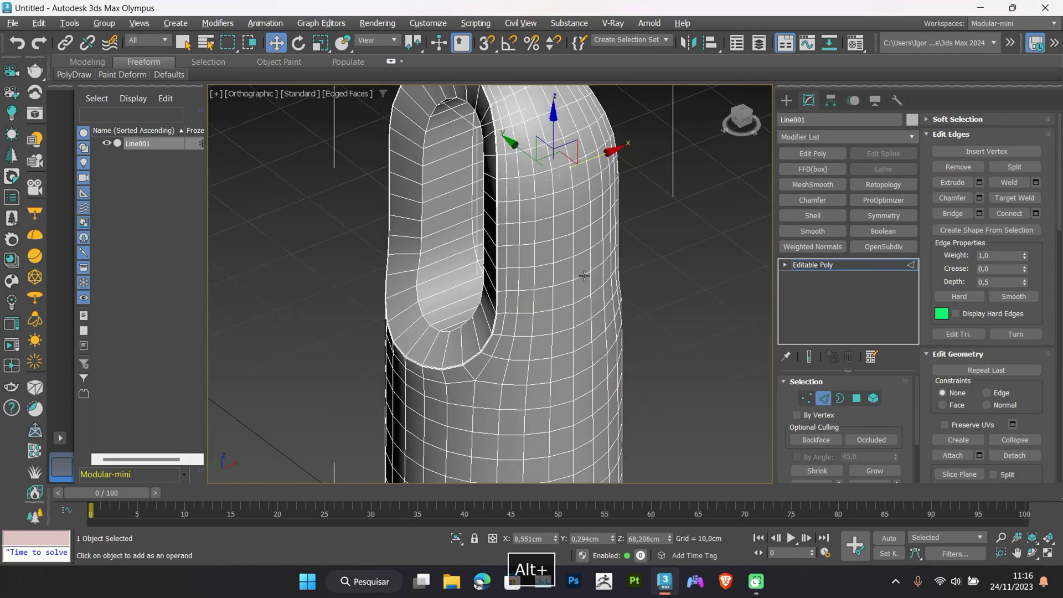
pyautogui.scroll(4, 432, 329)
pyautogui.hotkey('ctrl', 'shift', 'c')
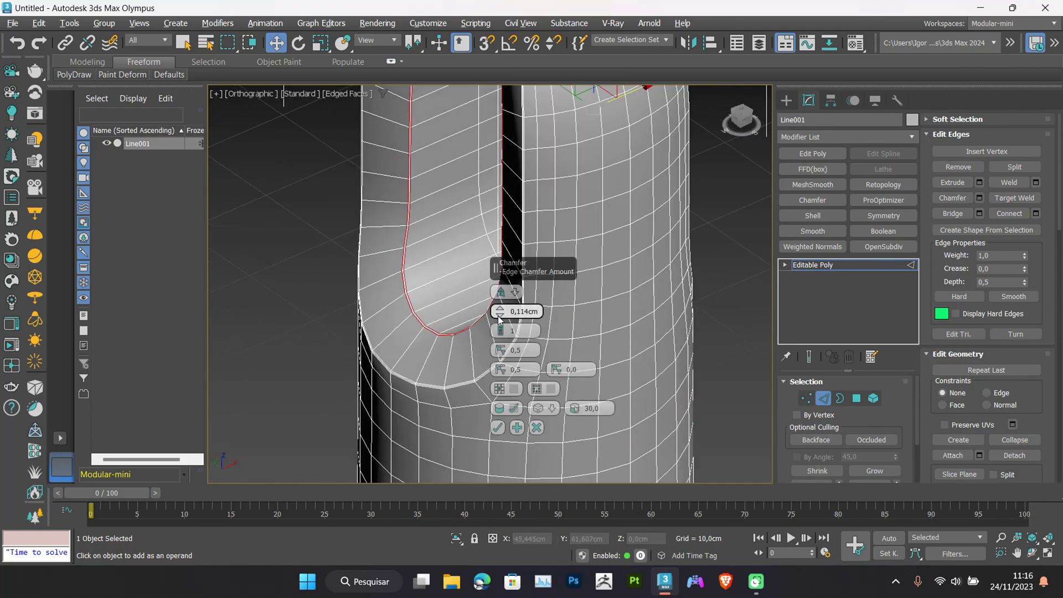
pyautogui.click(497, 427)
pyautogui.scroll(-4, 494, 355)
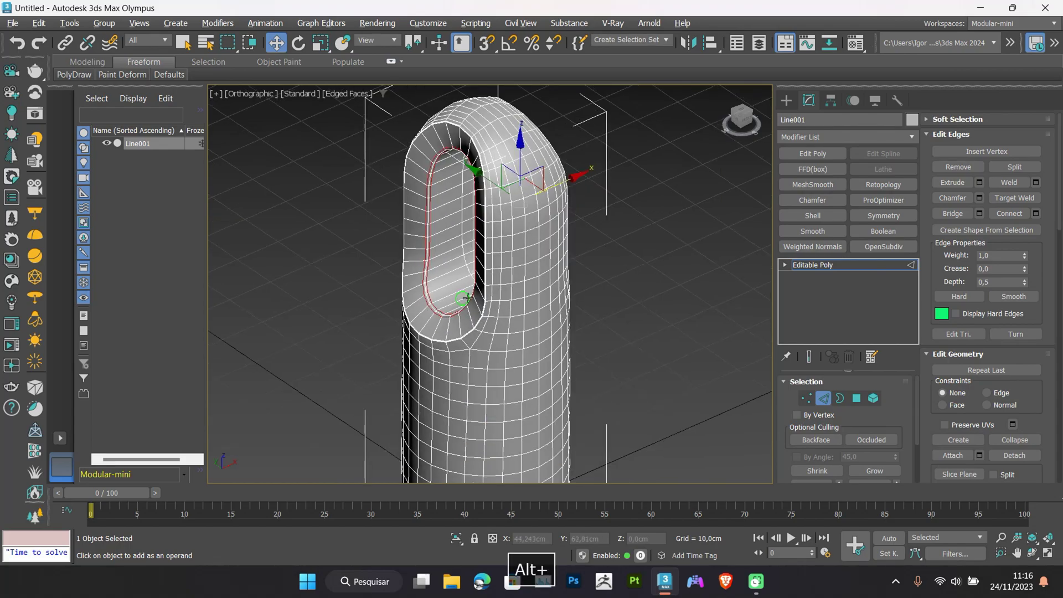
pyautogui.keyDown('alt'); pyautogui.moveTo(487, 310); pyautogui.dragTo(516, 297, button='middle'); pyautogui.keyUp('alt')
pyautogui.scroll(-4, 593, 292)
pyautogui.press('2')
# Delete the body's lower section below the slot and select the open bottom border
pyautogui.press('F4')
pyautogui.press('F4')
pyautogui.press('f')
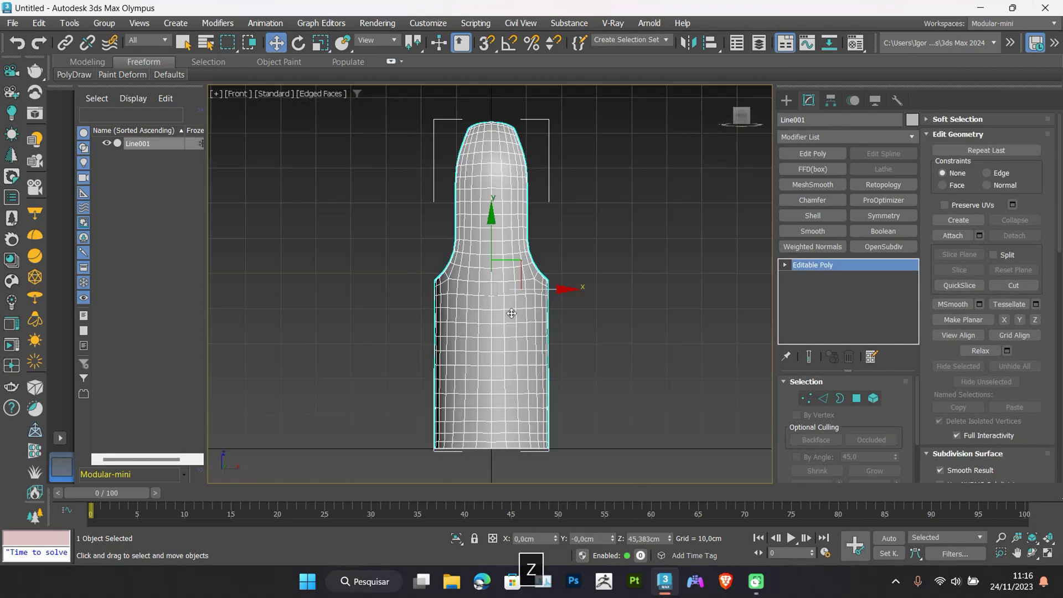
pyautogui.press('F4')
pyautogui.scroll(4, 521, 332)
pyautogui.press('1')
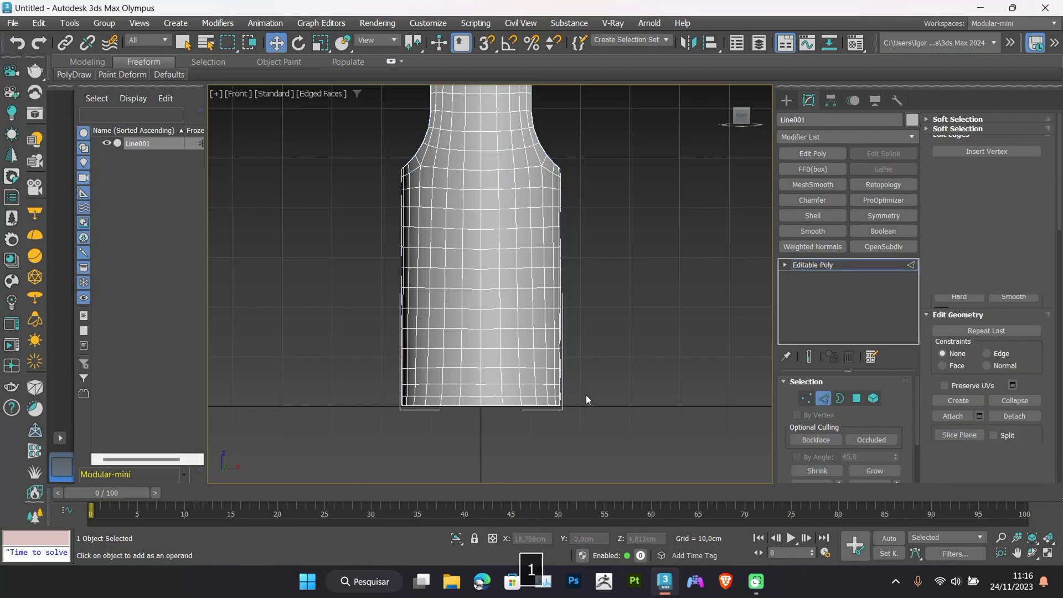
pyautogui.press('F3')
pyautogui.moveTo(642, 431); pyautogui.dragTo(352, 313)
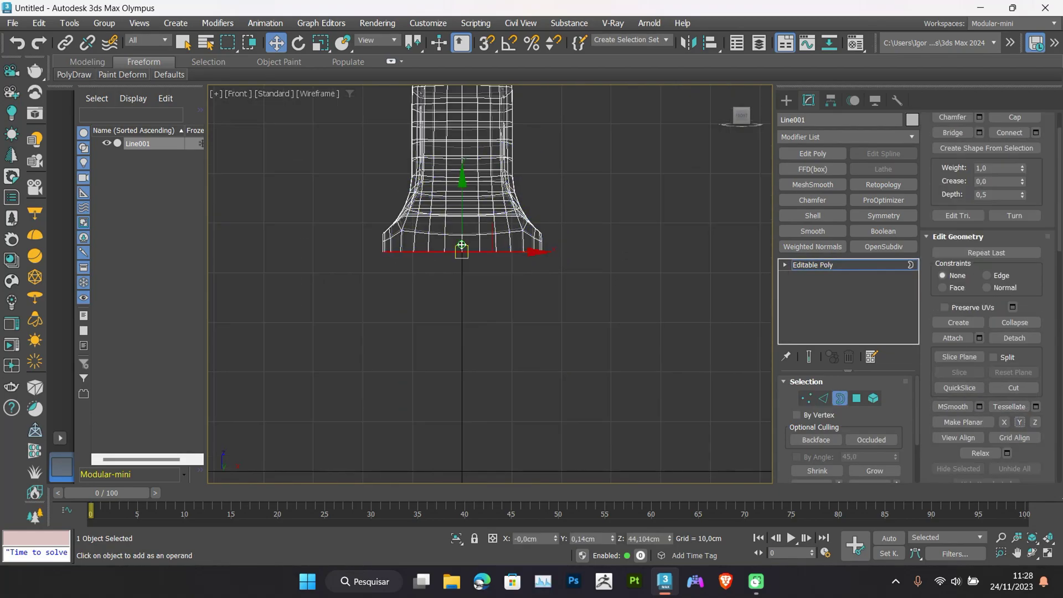
# Enable angle snap and rotate the body's open bottom border edges about the vertical axis
pyautogui.press('r')
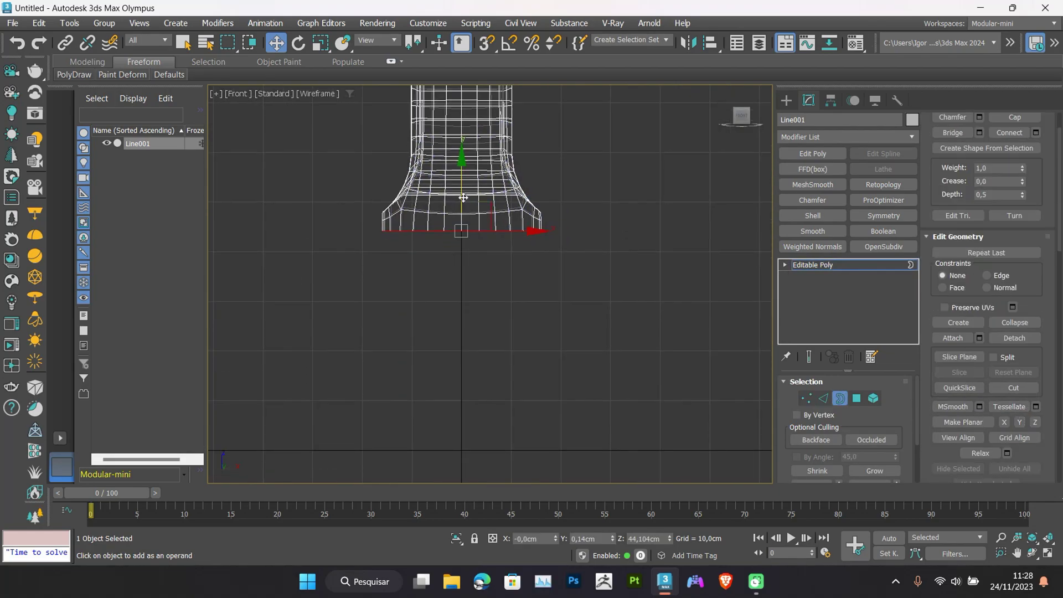
pyautogui.press('2')
pyautogui.scroll(5, 461, 245)
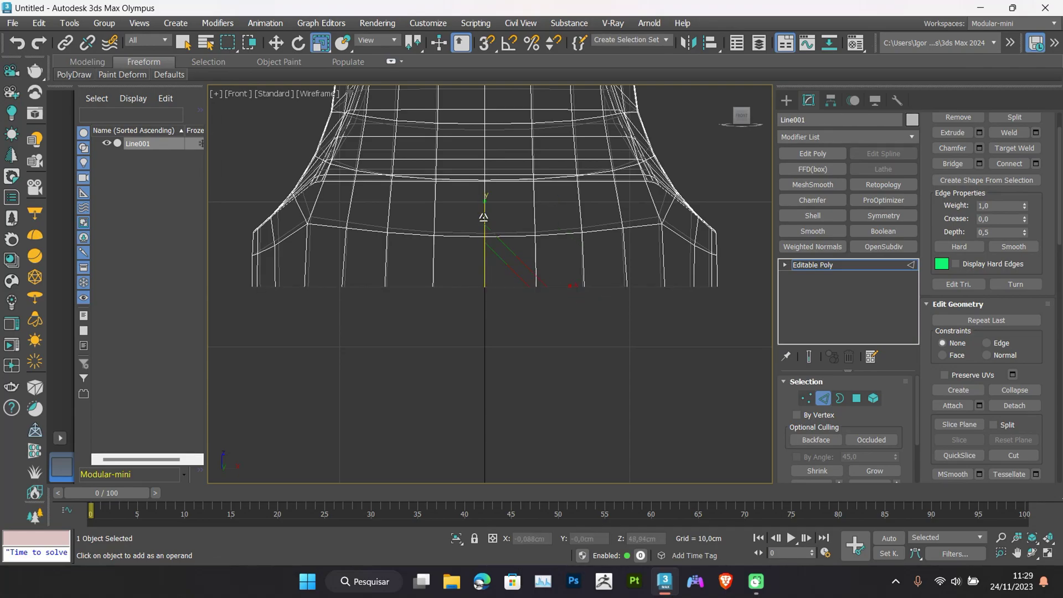
pyautogui.hotkey('ctrl', 'shift', 'r')
pyautogui.press('e')
pyautogui.press('a')
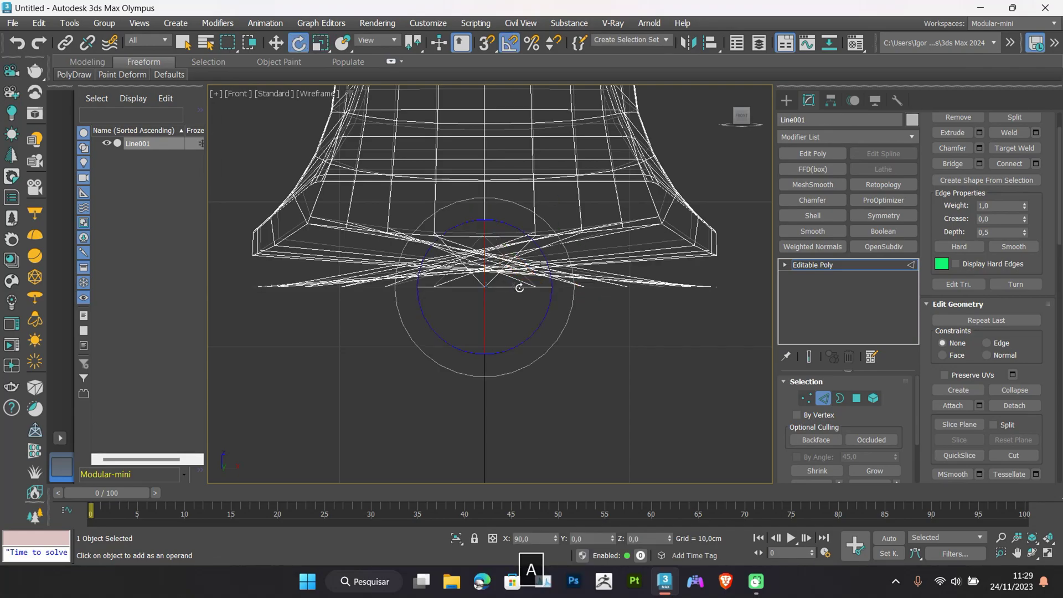
pyautogui.moveTo(517, 284); pyautogui.dragTo(437, 288)
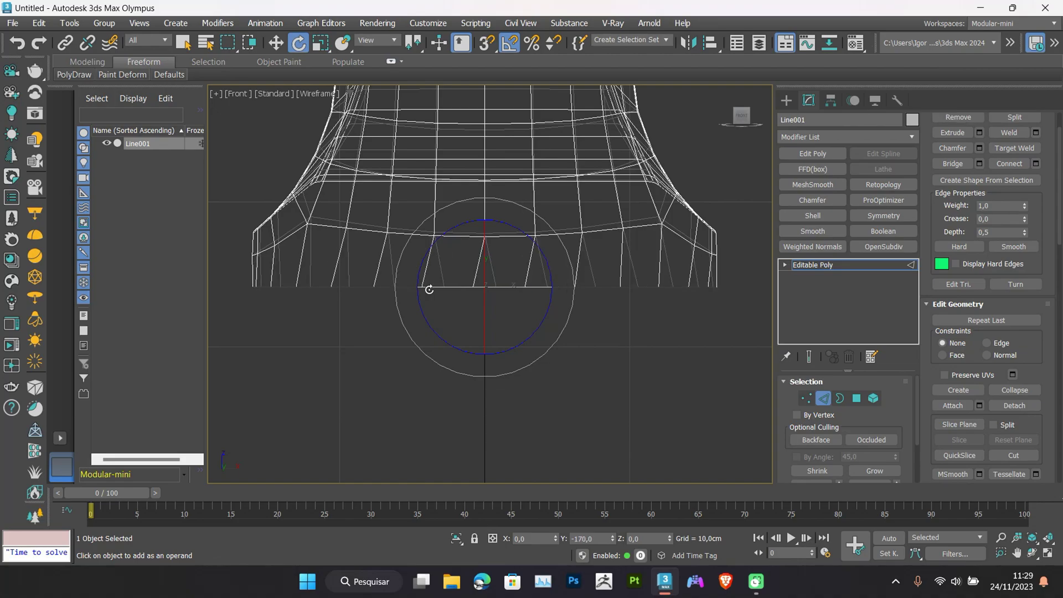
pyautogui.keyDown('alt'); pyautogui.moveTo(484, 287); pyautogui.dragTo(505, 270, button='middle'); pyautogui.keyUp('alt')
pyautogui.press('F3')
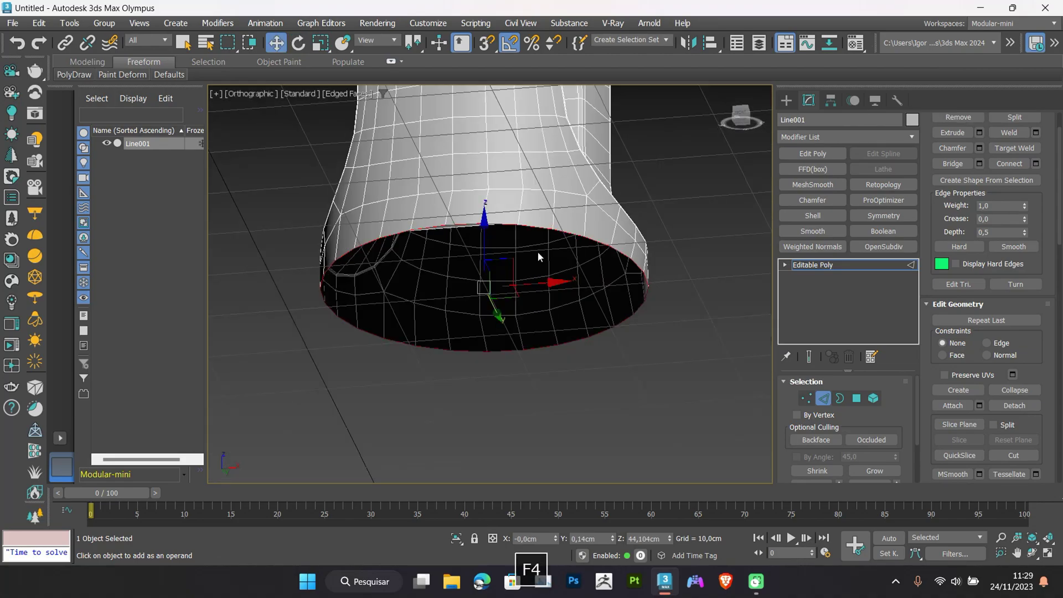
pyautogui.press('f')
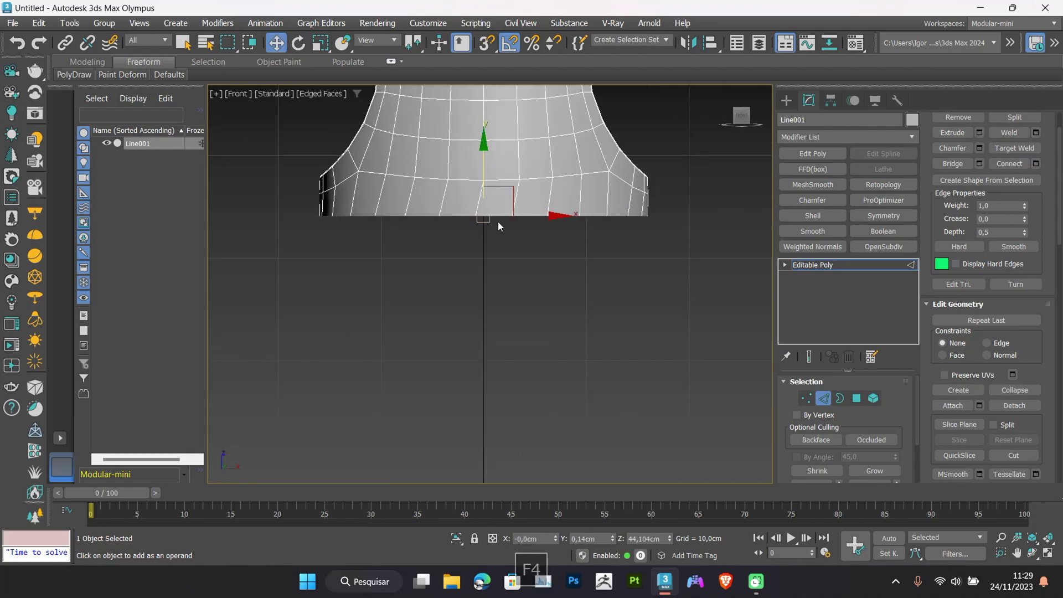
pyautogui.press('e')
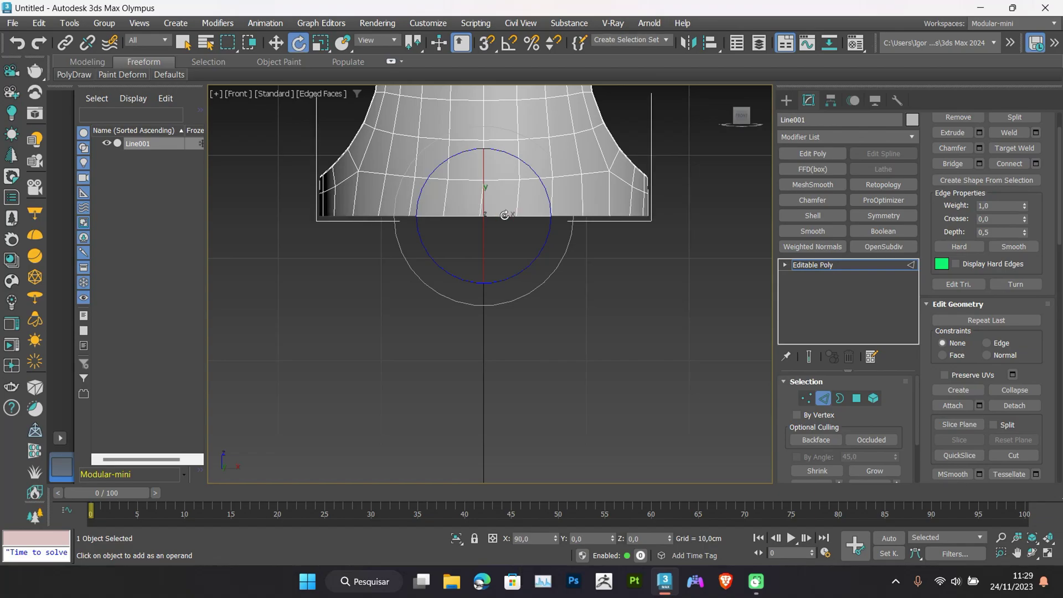
# Extend the body's bottom border straight down to the ground plane and scale a copy inward to form a flat base ring
pyautogui.press('w')
pyautogui.scroll(-4, 492, 199)
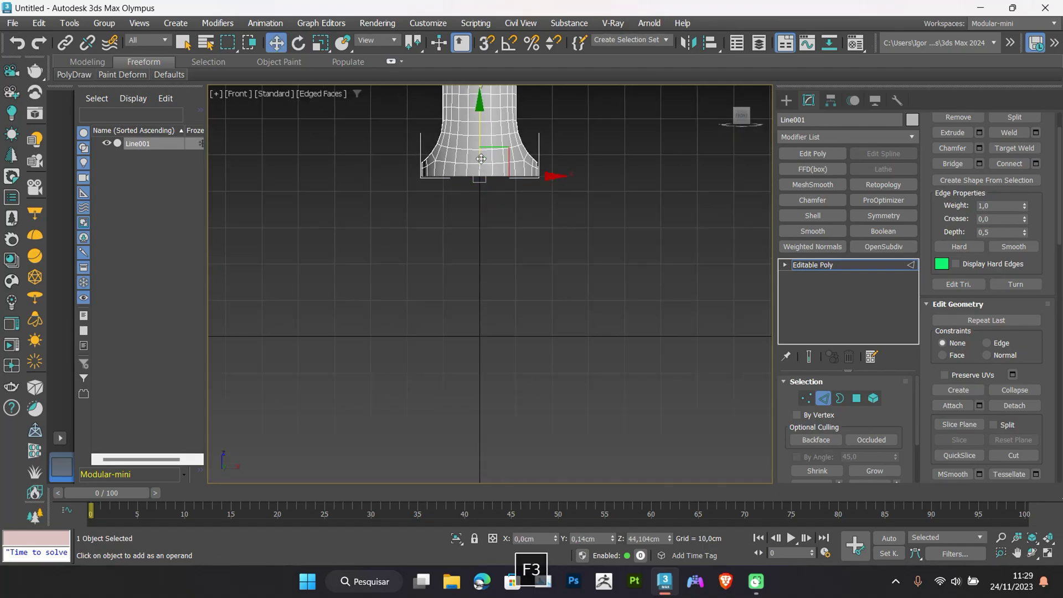
pyautogui.keyDown('shift'); pyautogui.moveTo(481, 141); pyautogui.dragTo(479, 299); pyautogui.keyUp('shift')
pyautogui.keyDown('alt'); pyautogui.moveTo(480, 301); pyautogui.dragTo(493, 332, button='middle'); pyautogui.keyUp('alt')
pyautogui.press('r')
pyautogui.keyDown('shift'); pyautogui.moveTo(492, 332); pyautogui.dragTo(490, 338); pyautogui.keyUp('shift')
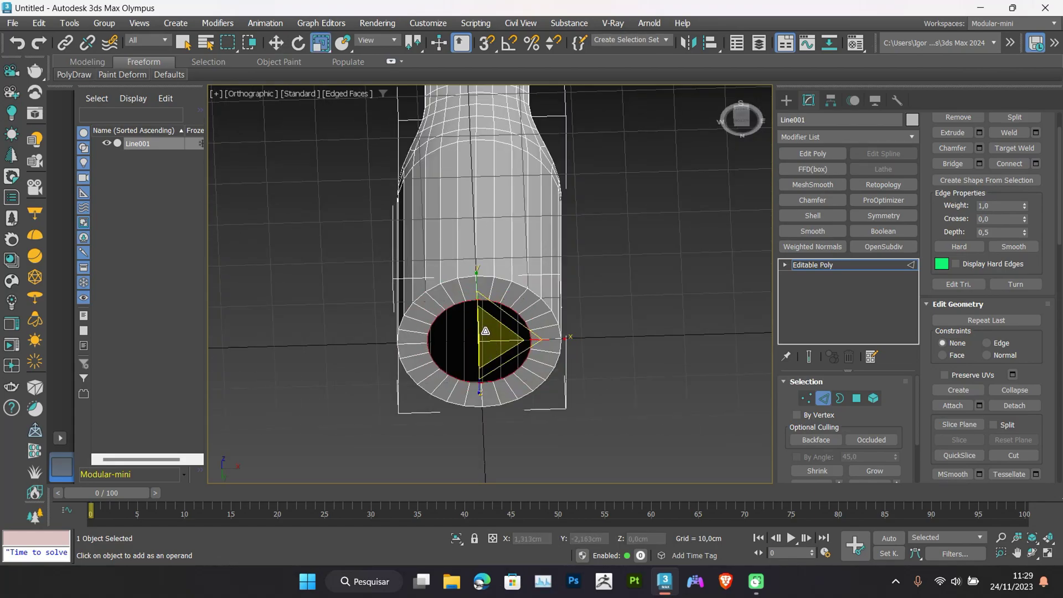
# Extend the base ring's inner border downward into a short collar and scale its end inward for a taper
pyautogui.press('w')
pyautogui.press('f')
pyautogui.press('z')
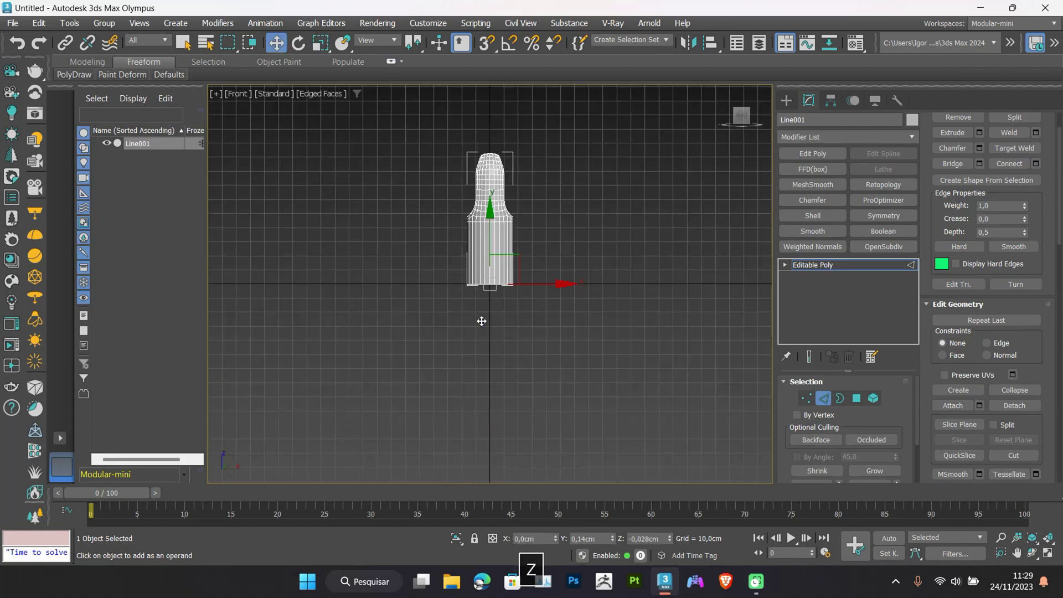
pyautogui.press('F3')
pyautogui.keyDown('shift'); pyautogui.moveTo(495, 246); pyautogui.dragTo(488, 312); pyautogui.keyUp('shift')
pyautogui.press('r')
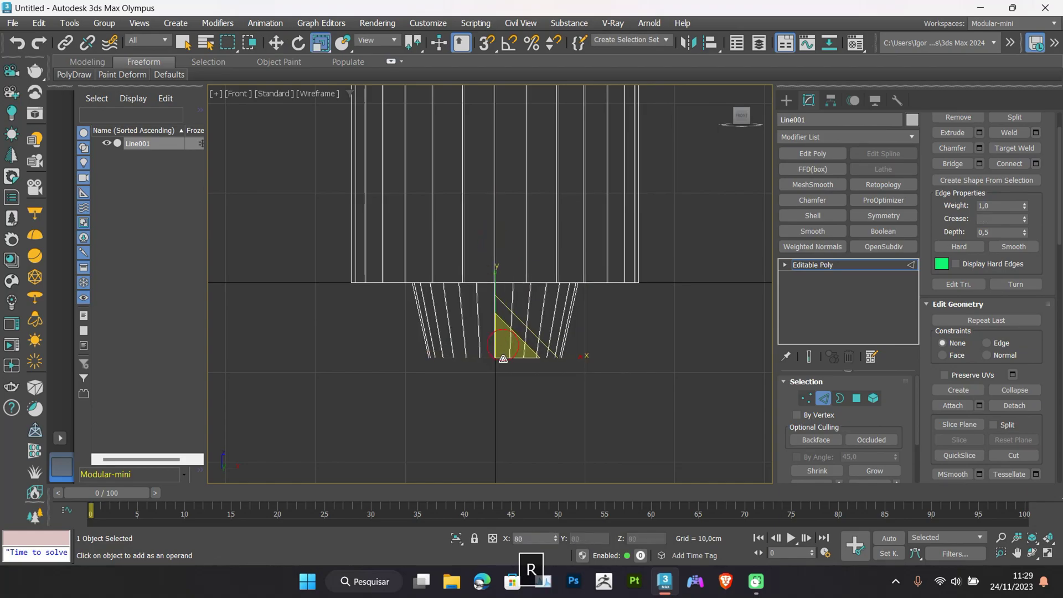
# Scale a copy of the collar's end border inward to form a narrow flat rim
pyautogui.keyDown('alt'); pyautogui.moveTo(495, 343); pyautogui.dragTo(500, 366, button='middle'); pyautogui.keyUp('alt')
pyautogui.press('F3')
pyautogui.keyDown('shift'); pyautogui.moveTo(500, 365); pyautogui.dragTo(501, 387); pyautogui.keyUp('shift')
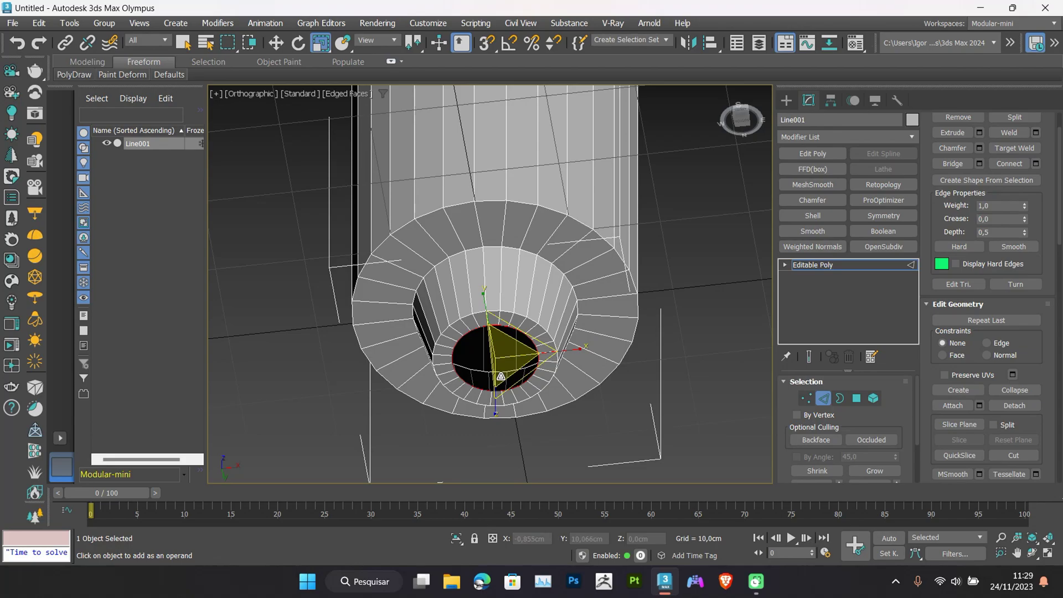
# Extend the rim's inner border upward into the body as a hollow bore and close its upper end by scaling inward
pyautogui.press('w')
pyautogui.press('F3')
pyautogui.keyDown('alt'); pyautogui.moveTo(501, 377); pyautogui.dragTo(498, 355, button='middle'); pyautogui.keyUp('alt')
pyautogui.press('f')
pyautogui.press('F3')
pyautogui.press('F3')
pyautogui.scroll(-2, 499, 344)
pyautogui.keyDown('shift'); pyautogui.moveTo(508, 330); pyautogui.dragTo(505, 227); pyautogui.keyUp('shift')
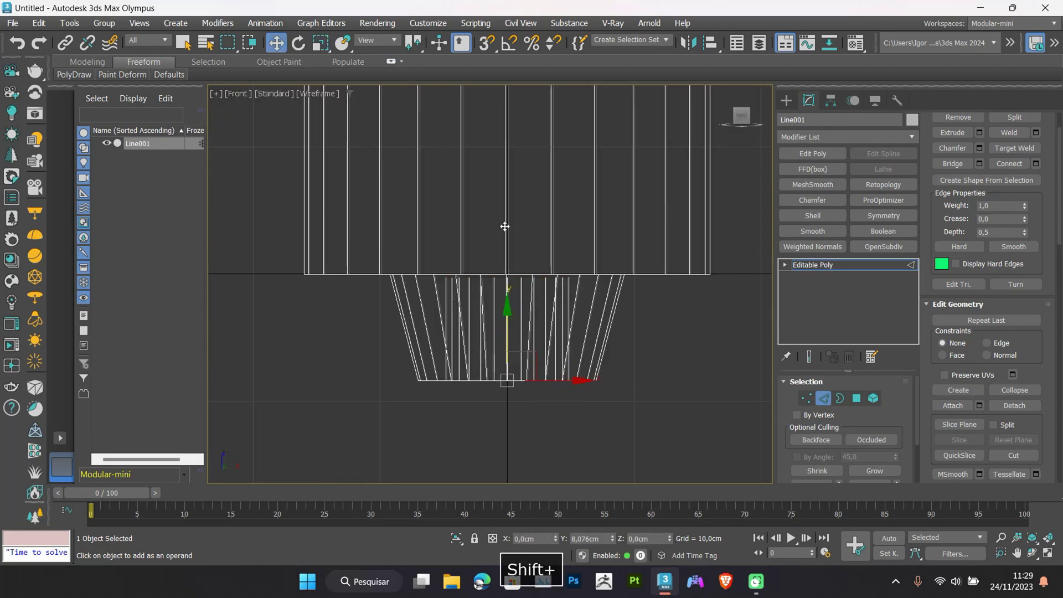
pyautogui.press('F3')
pyautogui.keyDown('alt'); pyautogui.moveTo(530, 288); pyautogui.dragTo(530, 310, button='middle'); pyautogui.keyUp('alt')
pyautogui.press('r')
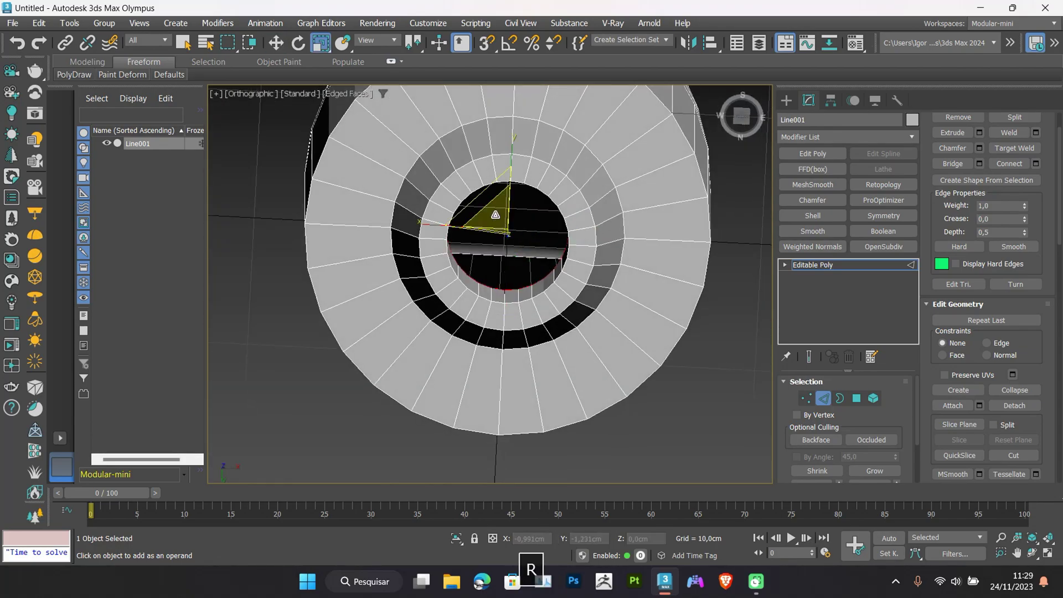
pyautogui.keyDown('alt'); pyautogui.moveTo(520, 249); pyautogui.dragTo(618, 282, button='middle'); pyautogui.keyUp('alt')
# Chamfer the edge loops at the base ring's outer rim and along the tapered collar's rims
pyautogui.press('w')
pyautogui.doubleClick(617, 282)
pyautogui.scroll(2, 581, 307)
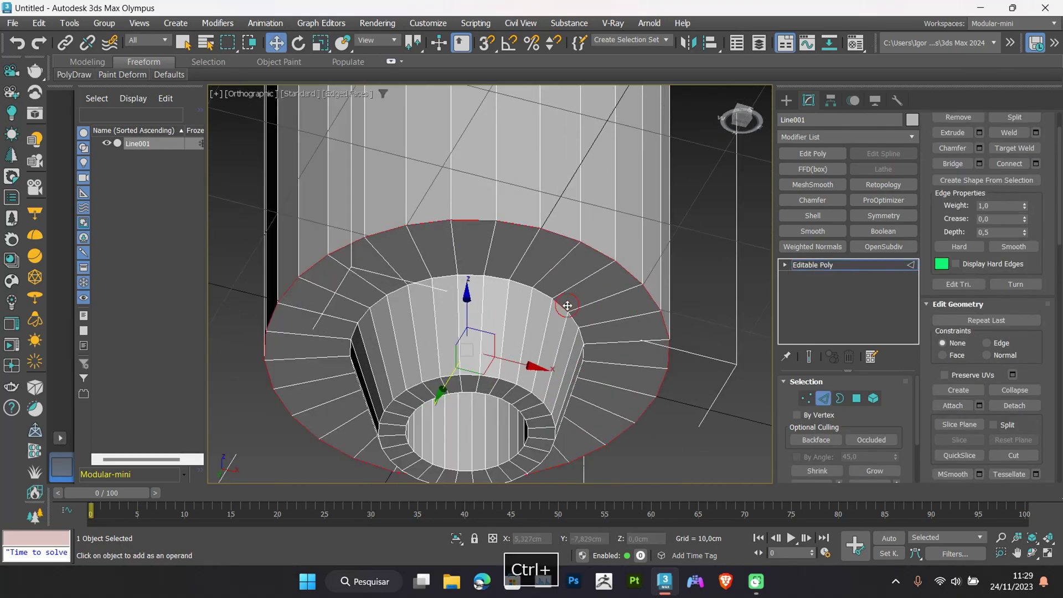
pyautogui.keyDown('alt'); pyautogui.moveTo(567, 305); pyautogui.dragTo(619, 291, button='middle'); pyautogui.keyUp('alt')
pyautogui.scroll(3, 517, 340)
pyautogui.hotkey('ctrl', 'shift', 'c')
pyautogui.click(501, 428)
pyautogui.press('2')
pyautogui.press('F4')
pyautogui.scroll(-4, 503, 403)
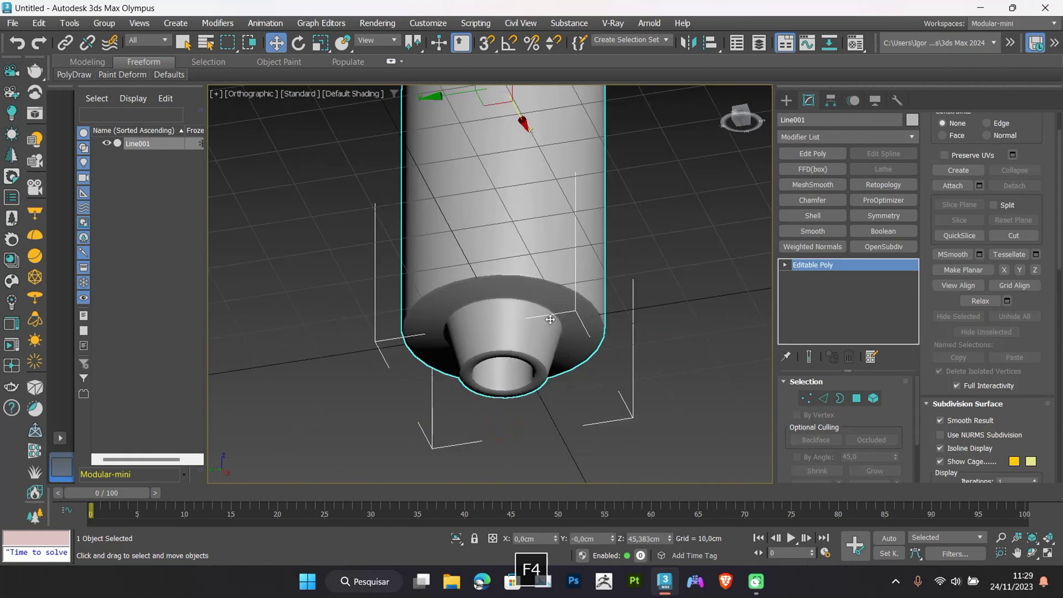
# Connect the lower cylinder's ring of vertical edges to add evenly spaced horizontal edge loops
pyautogui.keyDown('alt'); pyautogui.moveTo(526, 299); pyautogui.dragTo(537, 345, button='middle'); pyautogui.keyUp('alt')
pyautogui.press('F4')
pyautogui.scroll(-2, 538, 339)
pyautogui.press('2')
pyautogui.click(510, 308)
pyautogui.keyDown('shift'); pyautogui.click(524, 302); pyautogui.keyUp('shift')
pyautogui.hotkey('ctrl', 'c')
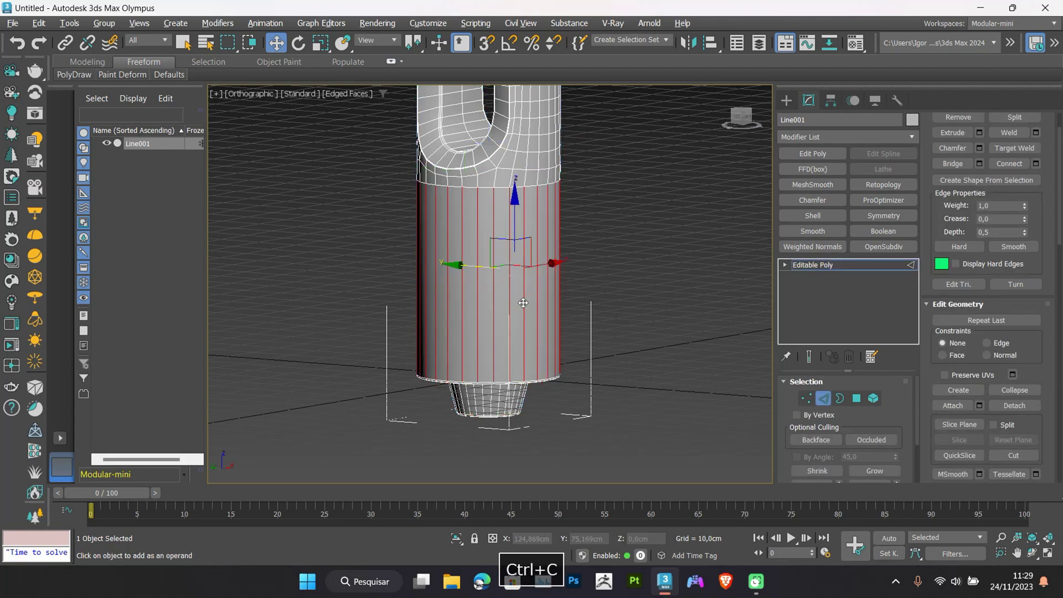
pyautogui.click(500, 291)
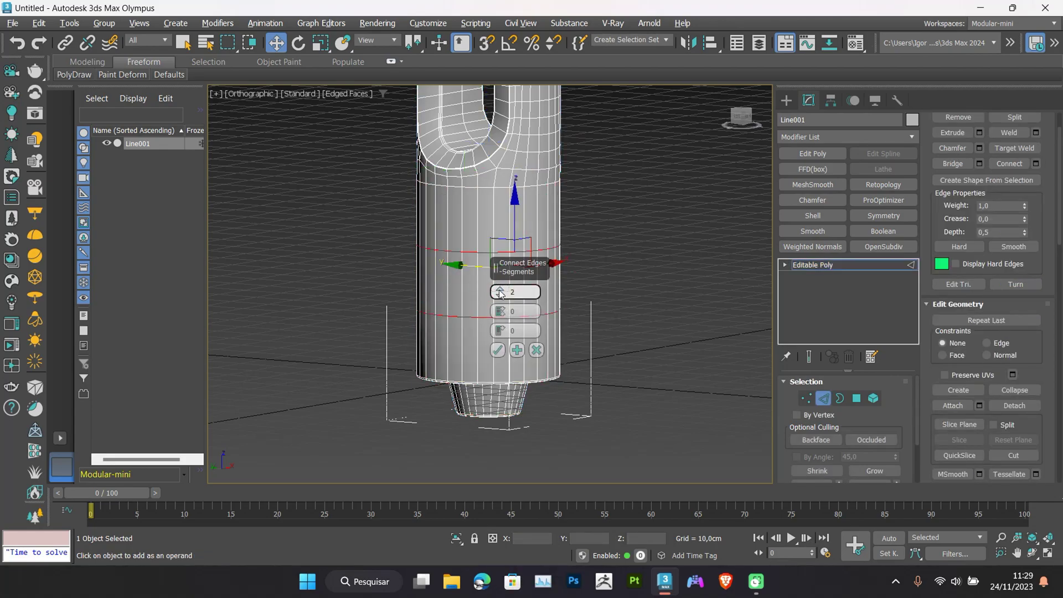
pyautogui.click(498, 351)
# Select the whole ring of flat base polygons around the collar and detach it as a separate object
pyautogui.keyDown('alt'); pyautogui.moveTo(531, 367); pyautogui.dragTo(529, 375, button='middle'); pyautogui.keyUp('alt')
pyautogui.scroll(3, 529, 375)
pyautogui.press('4')
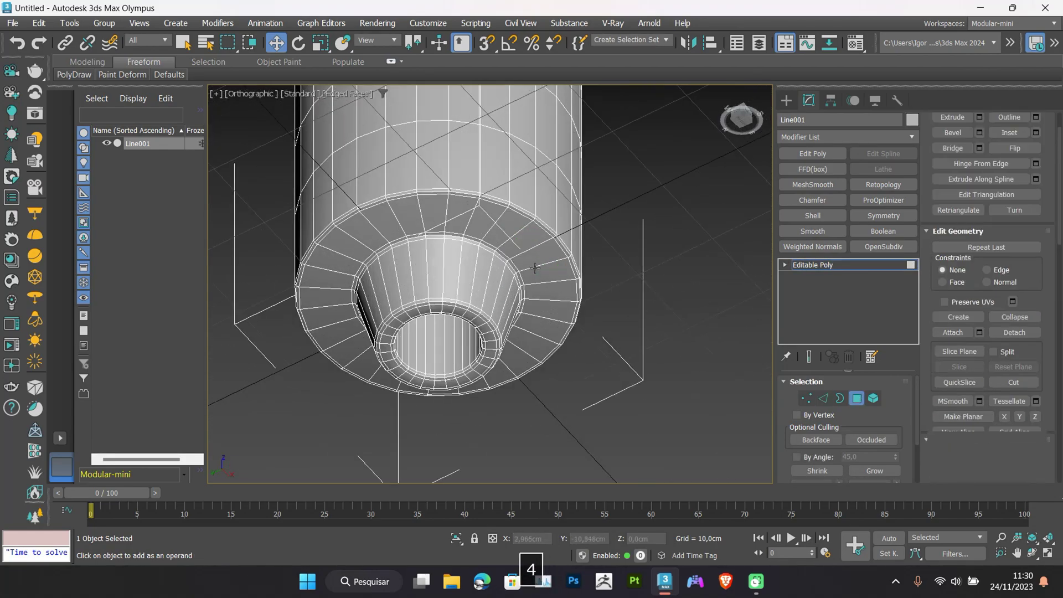
pyautogui.scroll(3, 534, 265)
pyautogui.press('F4')
pyautogui.press('F4')
pyautogui.click(534, 251)
pyautogui.keyDown('ctrl'); pyautogui.doubleClick(534, 234); pyautogui.keyUp('ctrl')
pyautogui.scroll(-3, 535, 237)
pyautogui.press('F4')
pyautogui.press('F4')
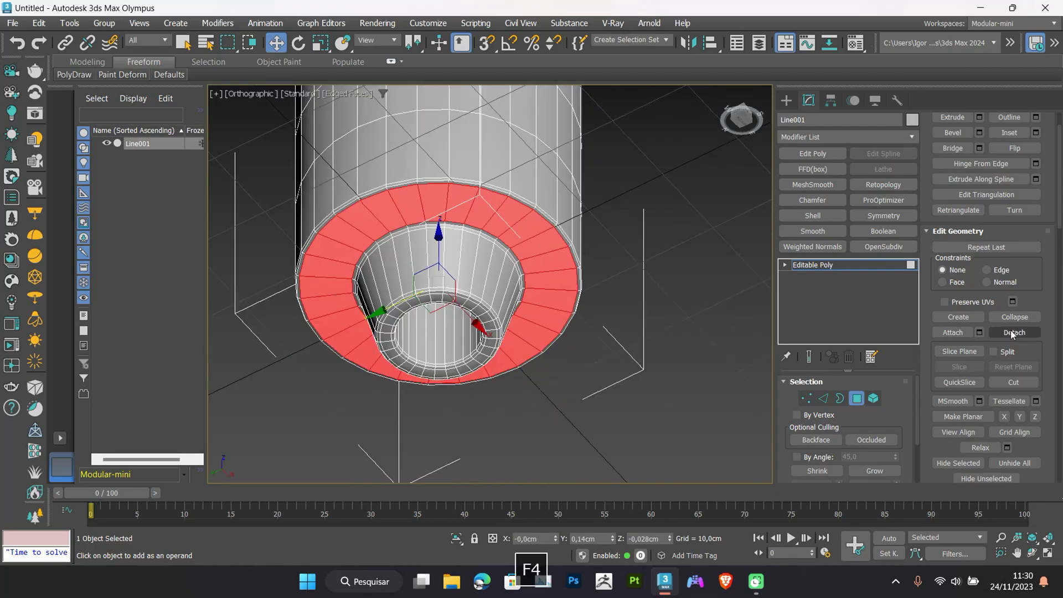
pyautogui.click(1012, 335)
pyautogui.click(579, 296)
# Apply a Shell modifier to the detached ring and thicken it downward by an outer amount of about 20 cm
pyautogui.click(811, 266)
pyautogui.click(552, 259)
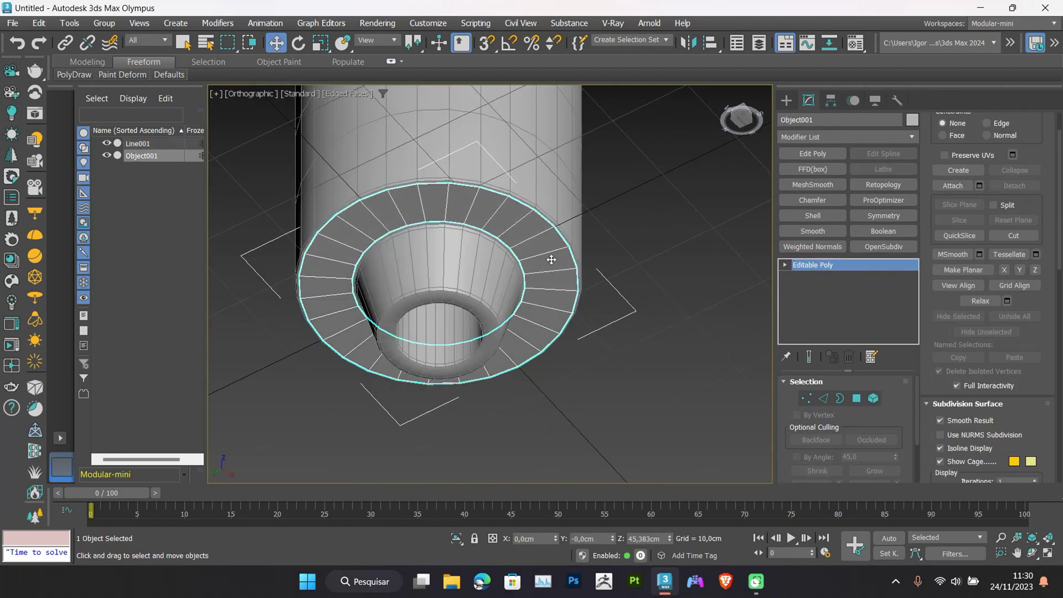
pyautogui.click(812, 215)
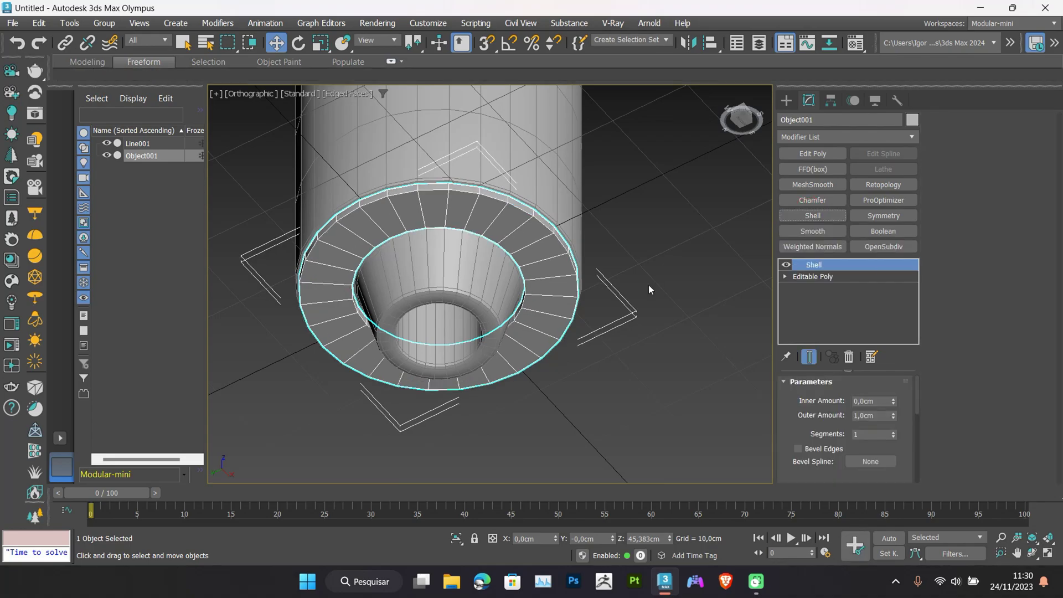
pyautogui.moveTo(893, 415); pyautogui.dragTo(811, 136)
pyautogui.press('f')
pyautogui.press('F3')
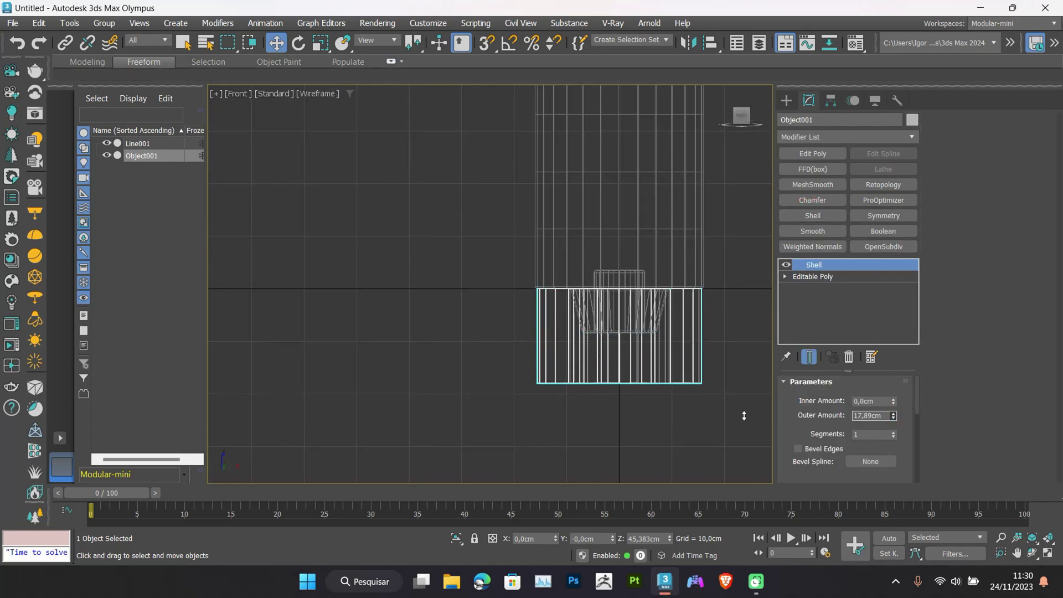
pyautogui.moveTo(728, 346); pyautogui.dragTo(714, 336)
pyautogui.moveTo(662, 323); pyautogui.dragTo(542, 380, button='middle')
# Convert the shelled ring to an editable poly and delete its flat bottom polygons
pyautogui.press('F3')
pyautogui.hotkey('ctrl', 't')
pyautogui.scroll(2, 542, 380)
pyautogui.press('4')
pyautogui.click(555, 375)
pyautogui.keyDown('ctrl'); pyautogui.doubleClick(551, 370); pyautogui.keyUp('ctrl')
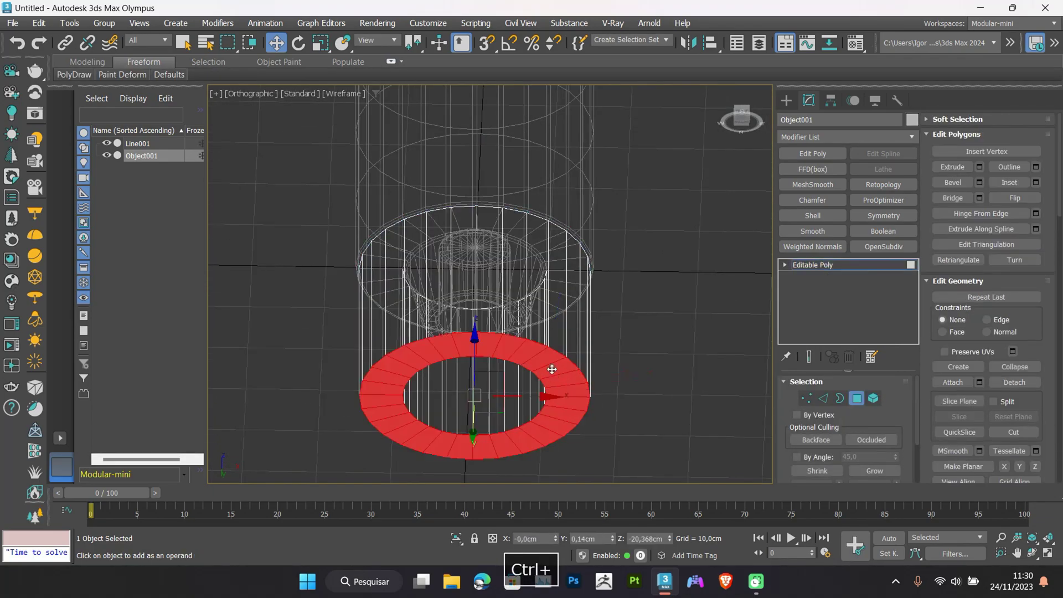
pyautogui.press('Delete')
# Delete the ring's flat top polygons and its inner wall, keeping only the outer wall
pyautogui.keyDown('alt'); pyautogui.moveTo(548, 254); pyautogui.dragTo(558, 344, button='middle'); pyautogui.keyUp('alt')
pyautogui.keyDown('ctrl'); pyautogui.click(562, 282); pyautogui.keyUp('ctrl')
pyautogui.press('Delete')
pyautogui.press('5')
pyautogui.press('f')
pyautogui.press('z')
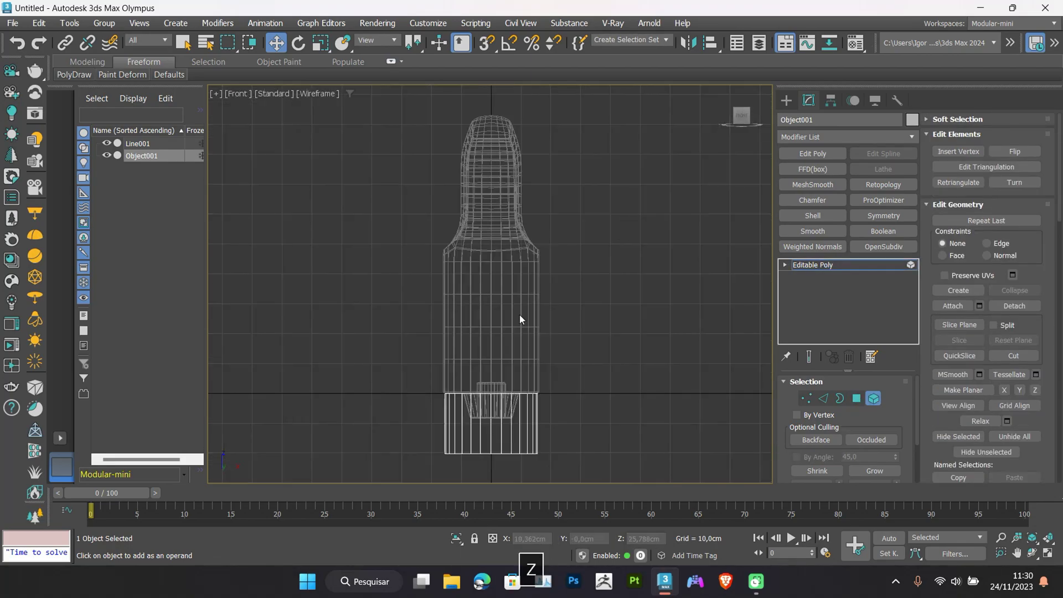
# Scale the outer wall's bottom border inward and shift it toward negative X for an off-centre taper
pyautogui.moveTo(510, 458); pyautogui.dragTo(500, 364, button='middle')
pyautogui.press('3')
pyautogui.scroll(3, 501, 366)
pyautogui.click(506, 355)
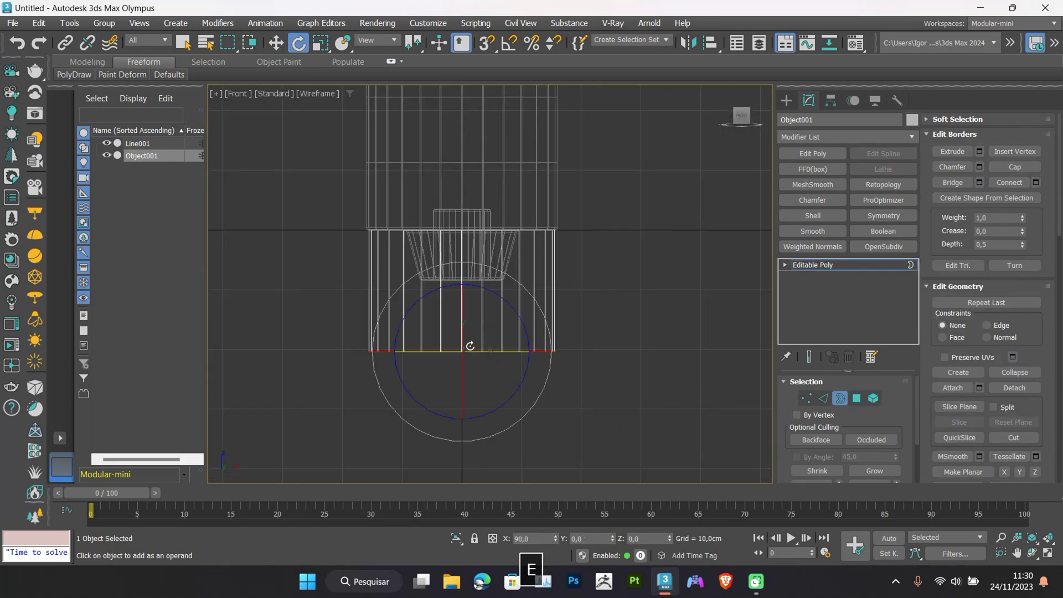
pyautogui.press('r')
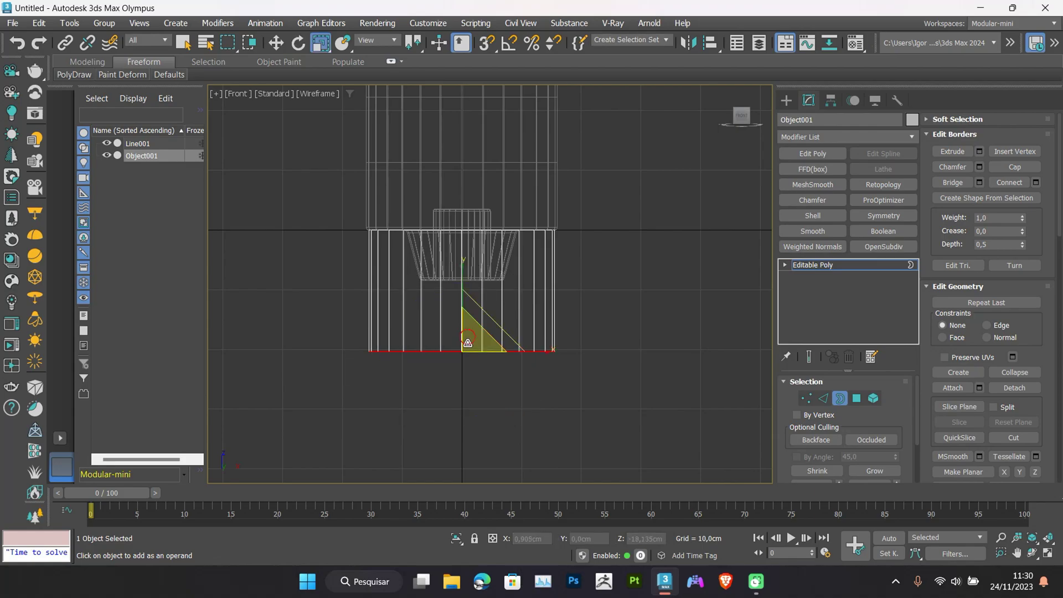
pyautogui.moveTo(468, 343); pyautogui.dragTo(490, 349)
pyautogui.press('w')
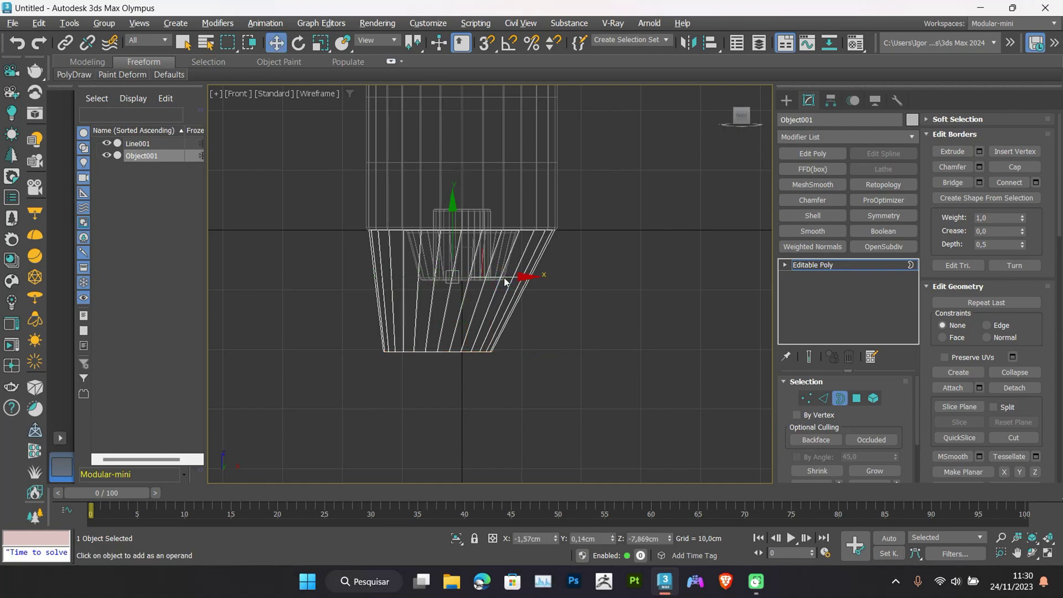
# Add an edge loop about 7,9 cm below ground level on the tapered wall, enlarge it and shift it about 0,75 cm along X
pyautogui.press('r')
pyautogui.moveTo(463, 261); pyautogui.dragTo(459, 252)
pyautogui.press('w')
pyautogui.moveTo(526, 277); pyautogui.dragTo(529, 277)
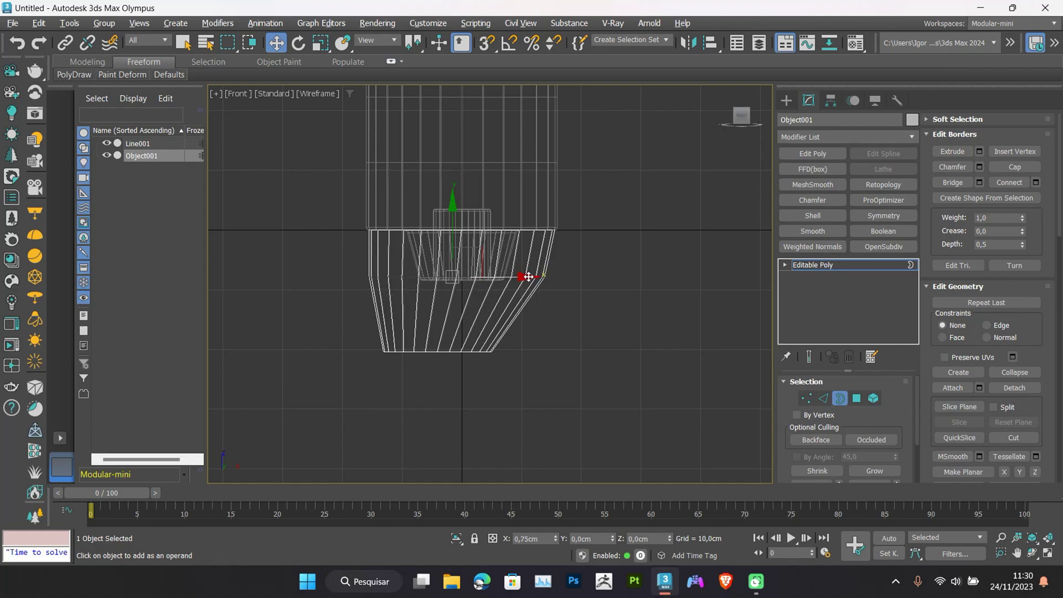
# Insert a second edge loop between the first loop and the bottom border and shift it about -0,55 cm along X
pyautogui.hotkey('alt', '1')
pyautogui.click(511, 320)
pyautogui.moveTo(508, 320); pyautogui.dragTo(503, 319)
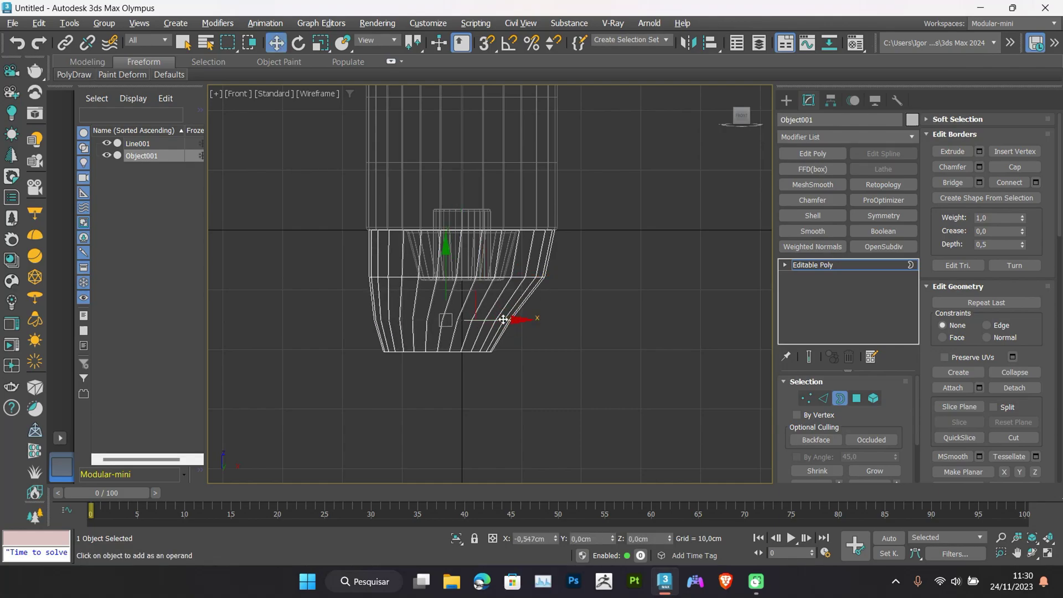
# Narrow the bottom vertex row and shift it about -1,47 cm along X, and scale and shift the loop above it likewise
pyautogui.press('1')
pyautogui.press('r')
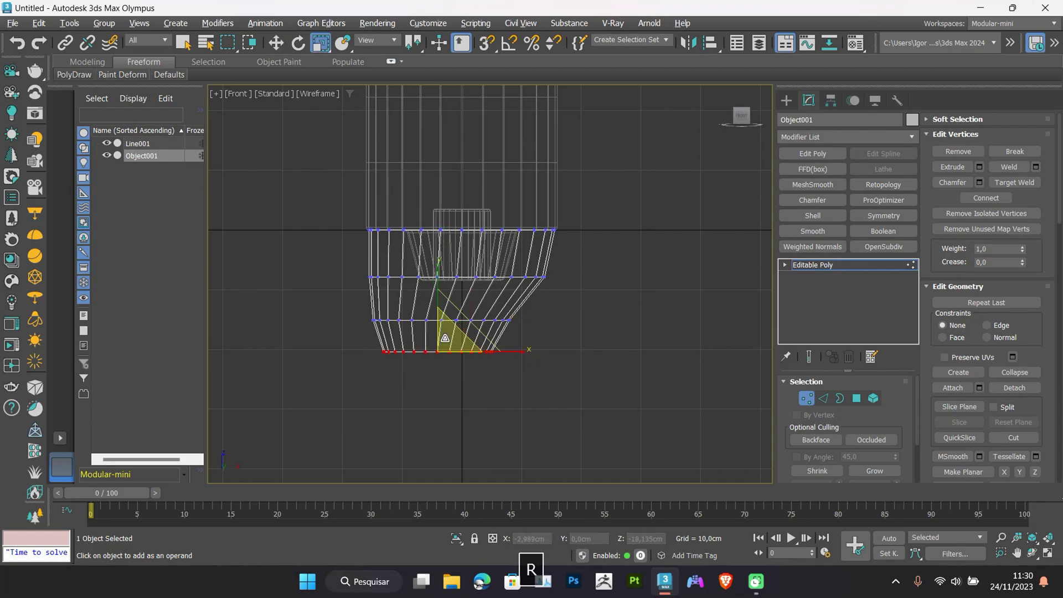
pyautogui.press('w')
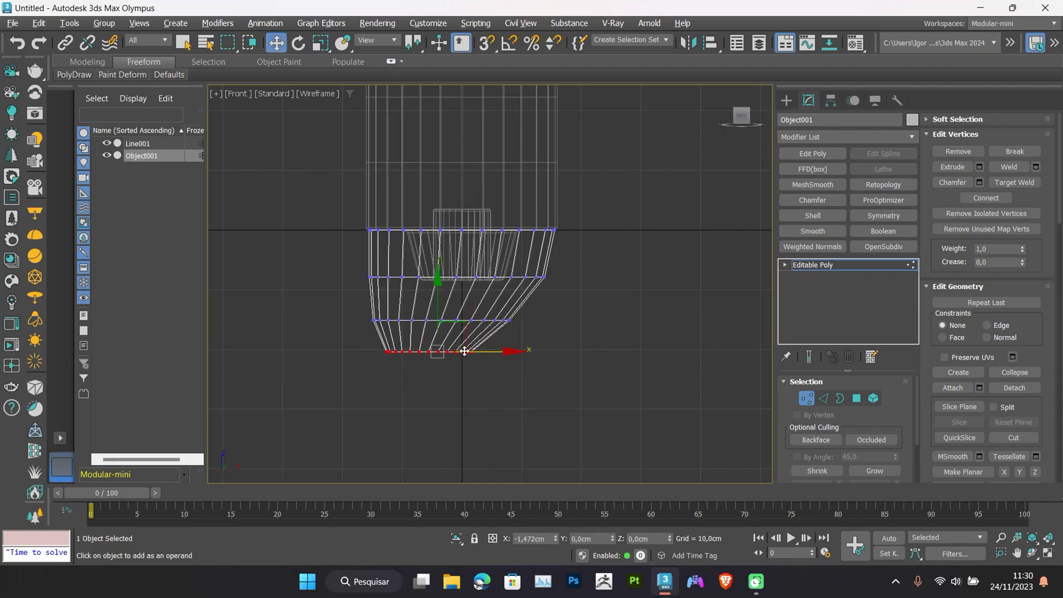
pyautogui.press('2')
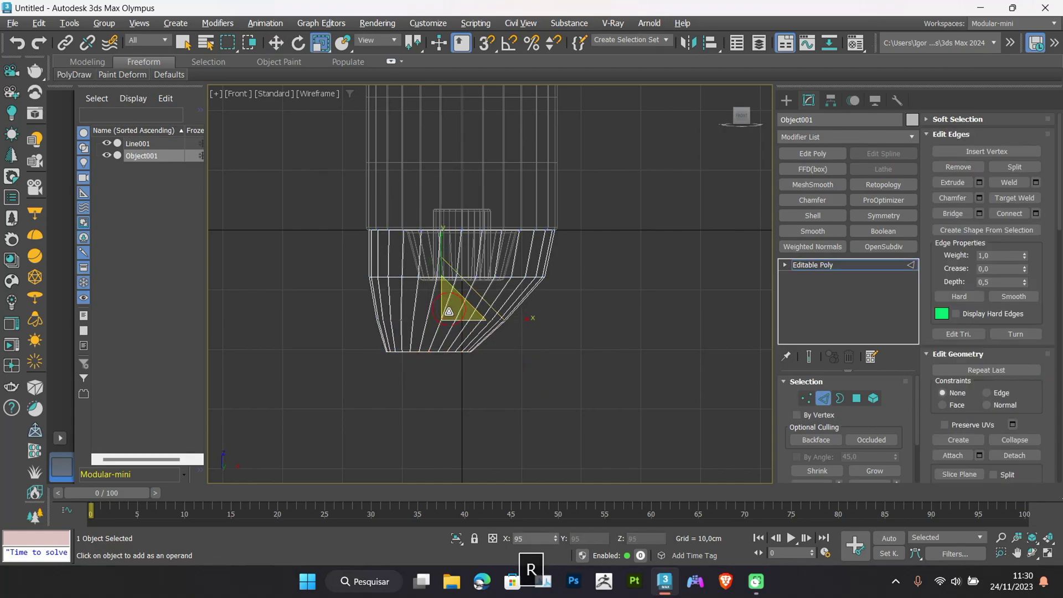
pyautogui.press('w')
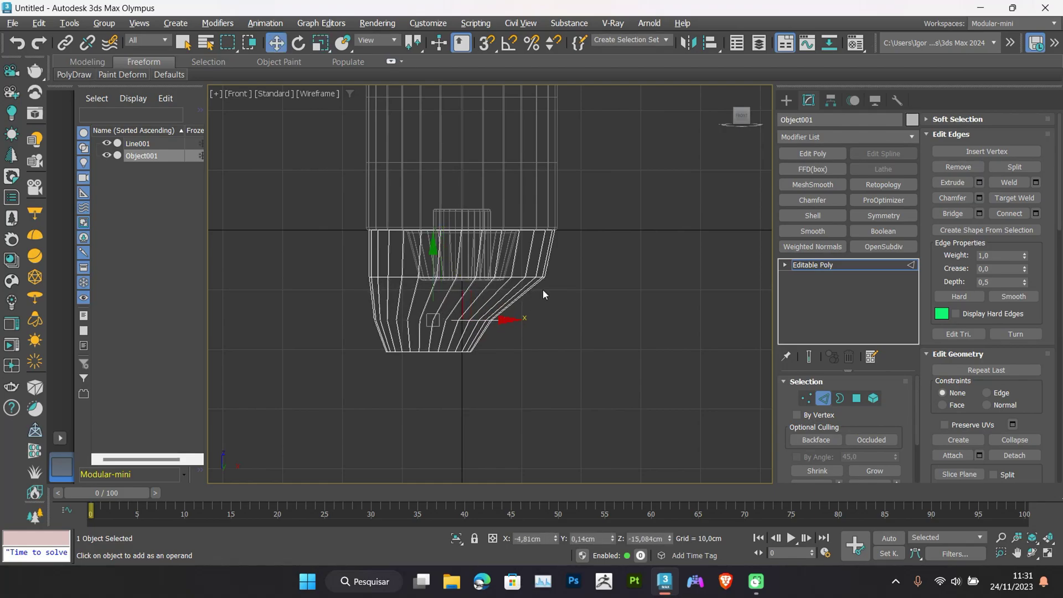
# Insert another edge loop in the wall's upper section, about 4 cm below ground level
pyautogui.scroll(2, 548, 255)
pyautogui.hotkey('alt', '1')
pyautogui.click(547, 251)
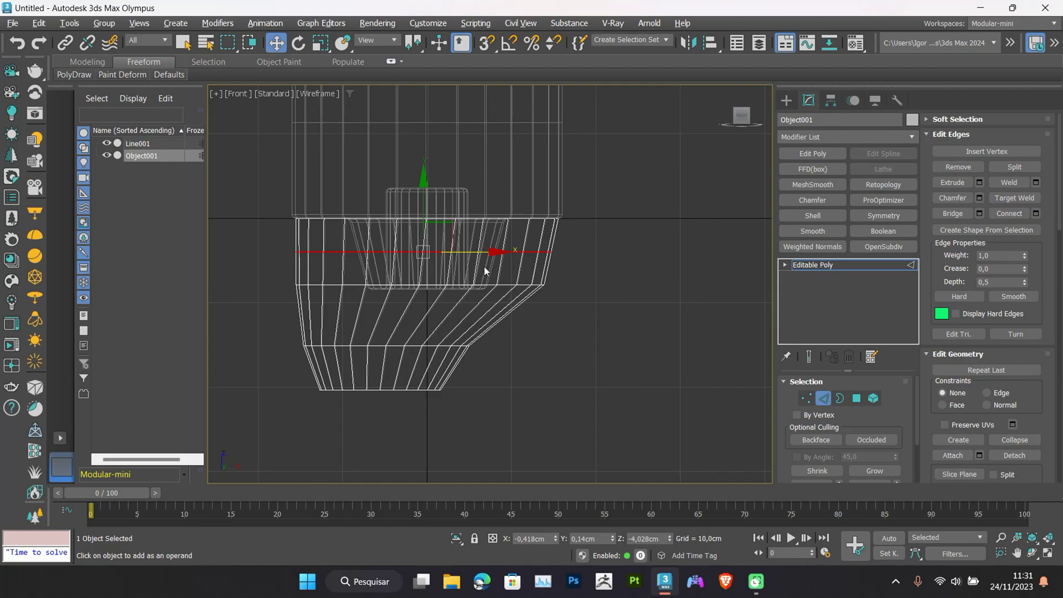
# Enlarge the cap's new upper edge loop slightly and move it along X to about -0,02 cm, in line with the top rim
pyautogui.press('r')
pyautogui.press('w')
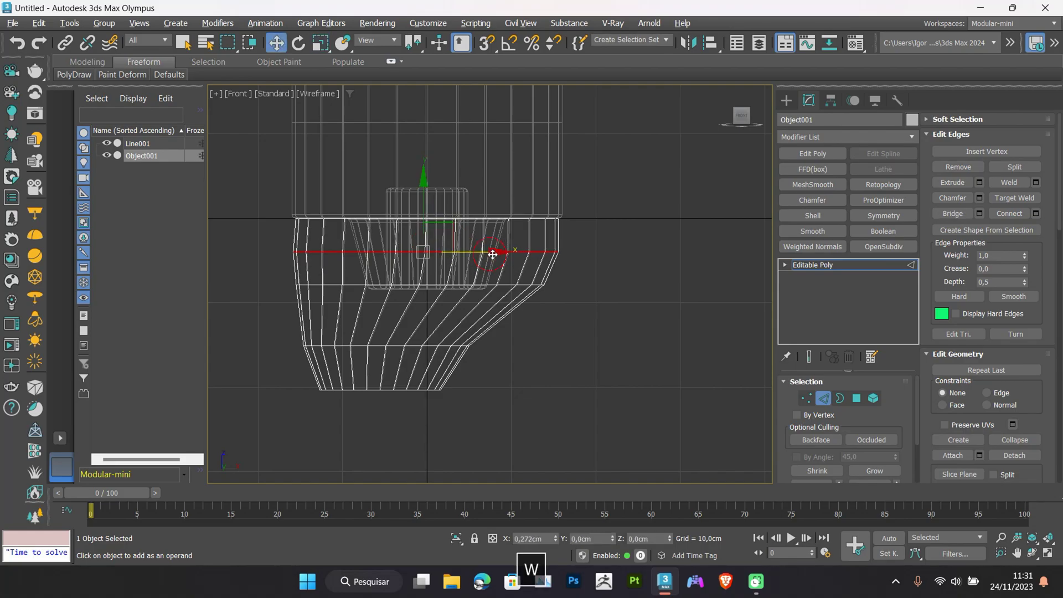
pyautogui.press('r')
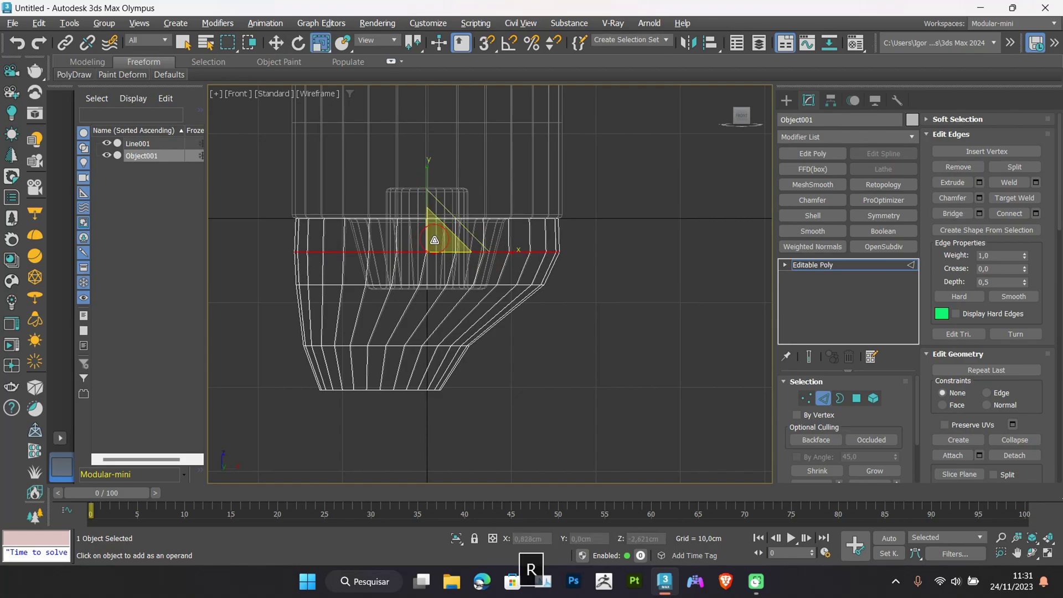
pyautogui.moveTo(435, 240); pyautogui.dragTo(429, 239)
pyautogui.press('w')
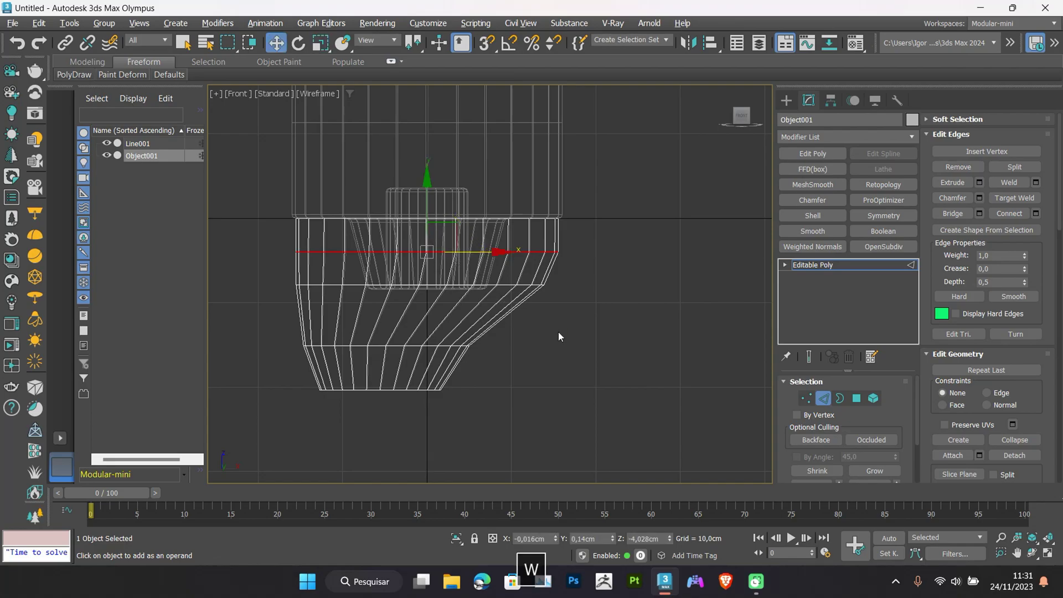
pyautogui.click(557, 332)
# Thicken the lower cap with a Shell modifier, using an inner amount of 1,0 cm and an outer amount of 0,0 cm
pyautogui.press('F4')
pyautogui.press('F3')
pyautogui.press('F3')
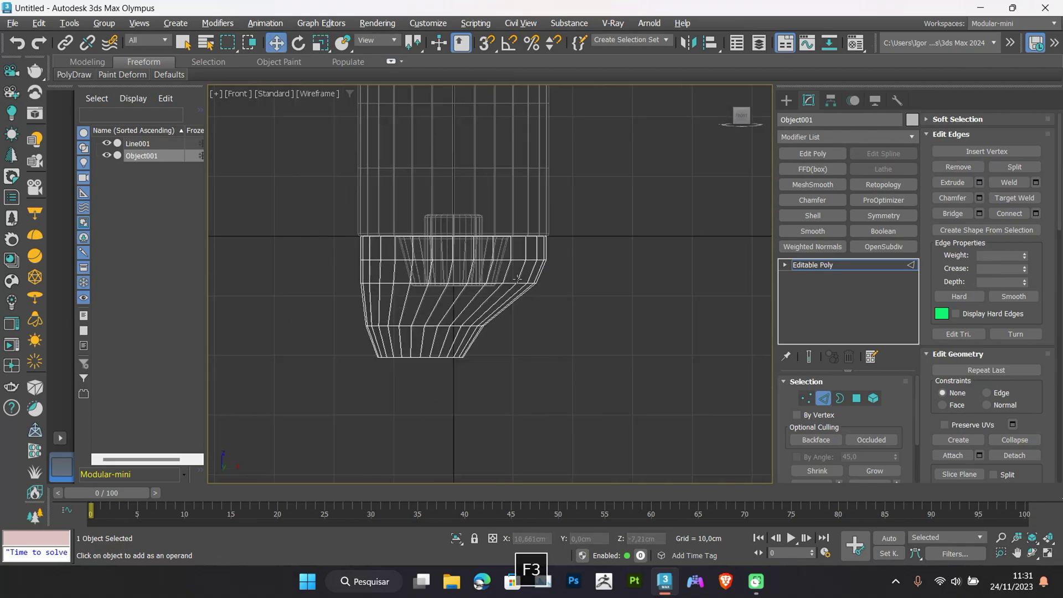
pyautogui.press('F3')
pyautogui.moveTo(511, 255)
pyautogui.keyDown('alt'); pyautogui.mouseDown(button='middle')
pyautogui.moveTo(474, 244)
pyautogui.moveTo(568, 289)
pyautogui.moveTo(492, 299)
pyautogui.moveTo(474, 273)
pyautogui.moveTo(506, 254)
pyautogui.moveTo(603, 252)
pyautogui.mouseUp(button='middle'); pyautogui.keyUp('alt')
pyautogui.scroll(5, 476, 273)
pyautogui.scroll(-2, 531, 243)
pyautogui.press('F3')
pyautogui.press('F3')
pyautogui.press('F3')
pyautogui.press('F3')
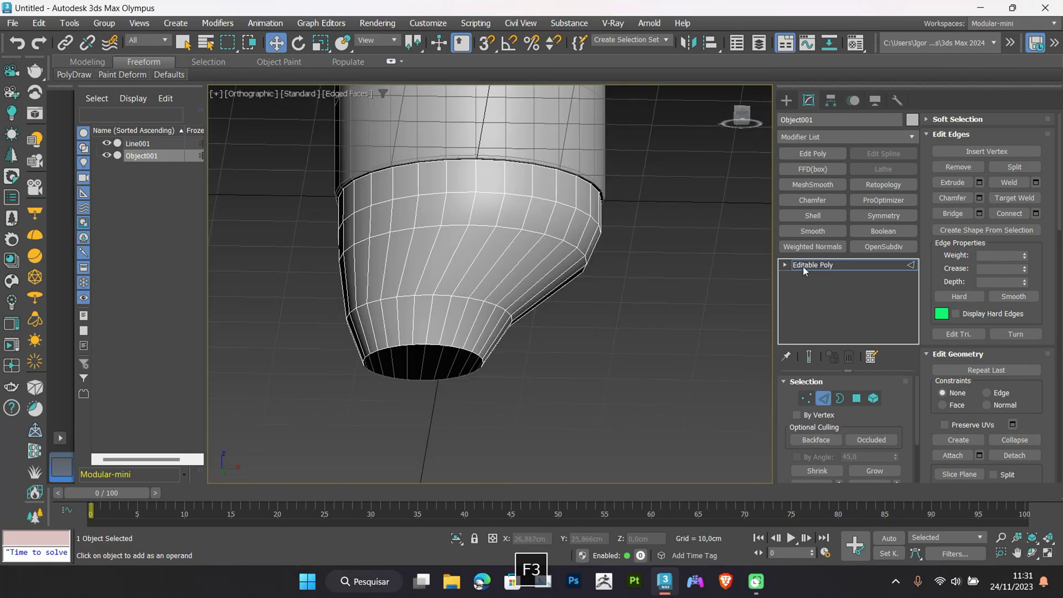
pyautogui.click(825, 271)
pyautogui.click(814, 215)
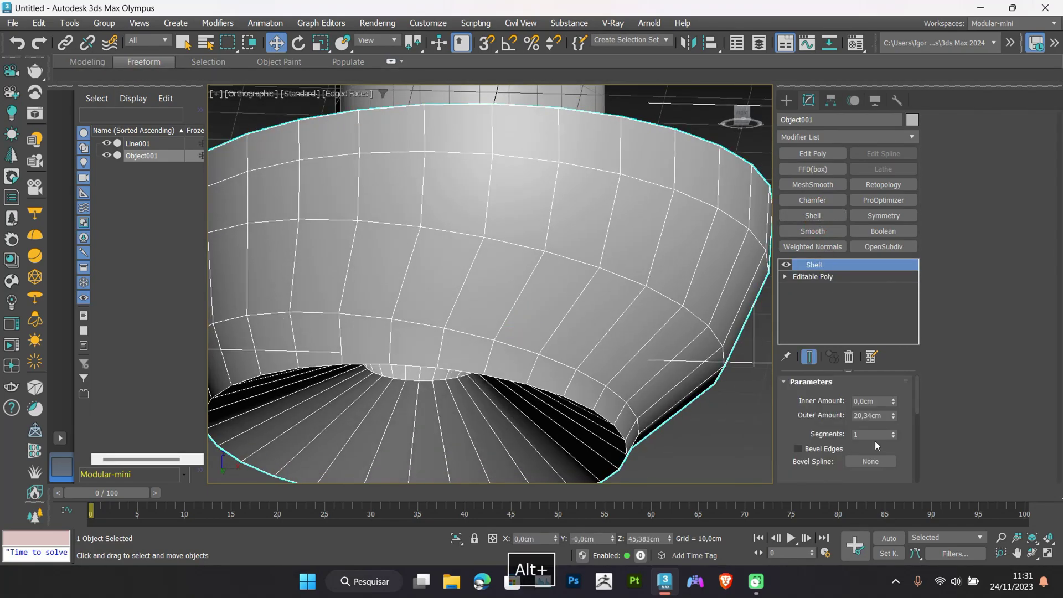
pyautogui.moveTo(893, 401); pyautogui.dragTo(893, 396)
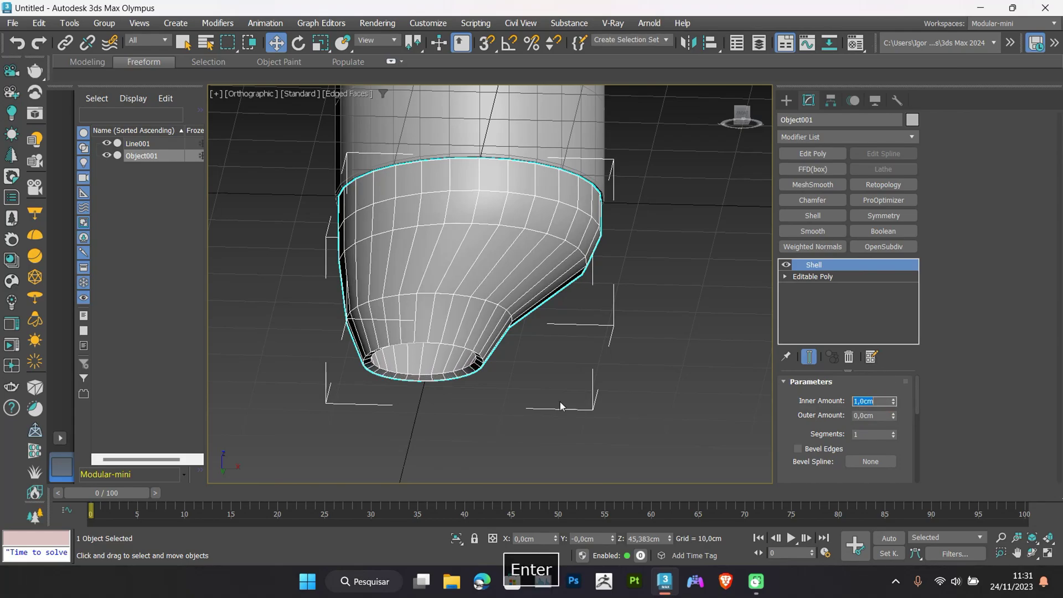
# Collapse the Shell into the editable poly and flatten the cap's inner bottom rim vertices with Make Planar along Y
pyautogui.press('f')
pyautogui.moveTo(473, 402); pyautogui.dragTo(547, 341, button='middle')
pyautogui.press('F3')
pyautogui.hotkey('ctrl', 'e')
pyautogui.press('1')
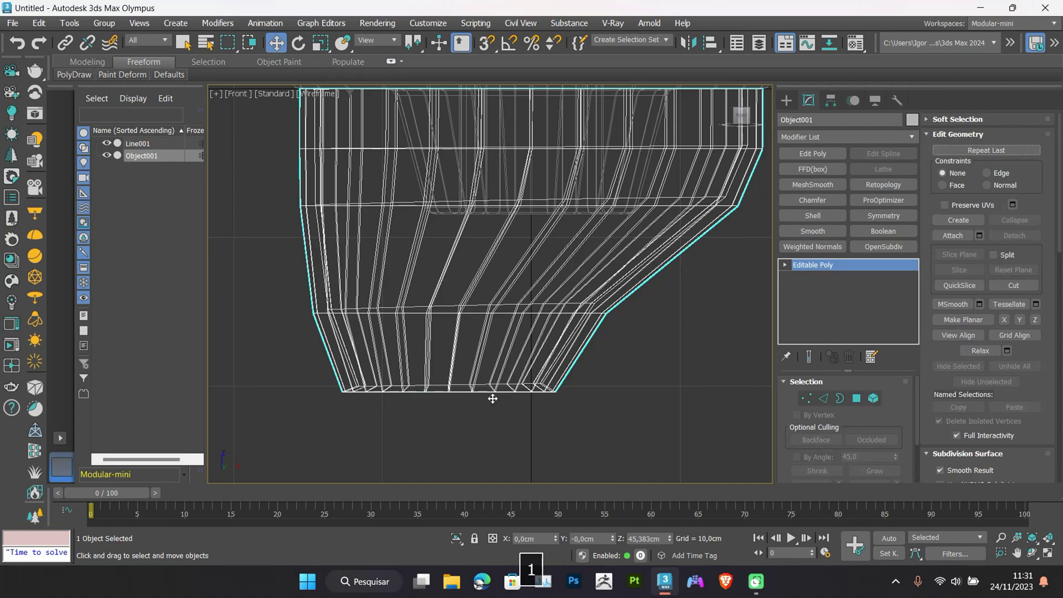
pyautogui.press('1')
pyautogui.scroll(3, 424, 391)
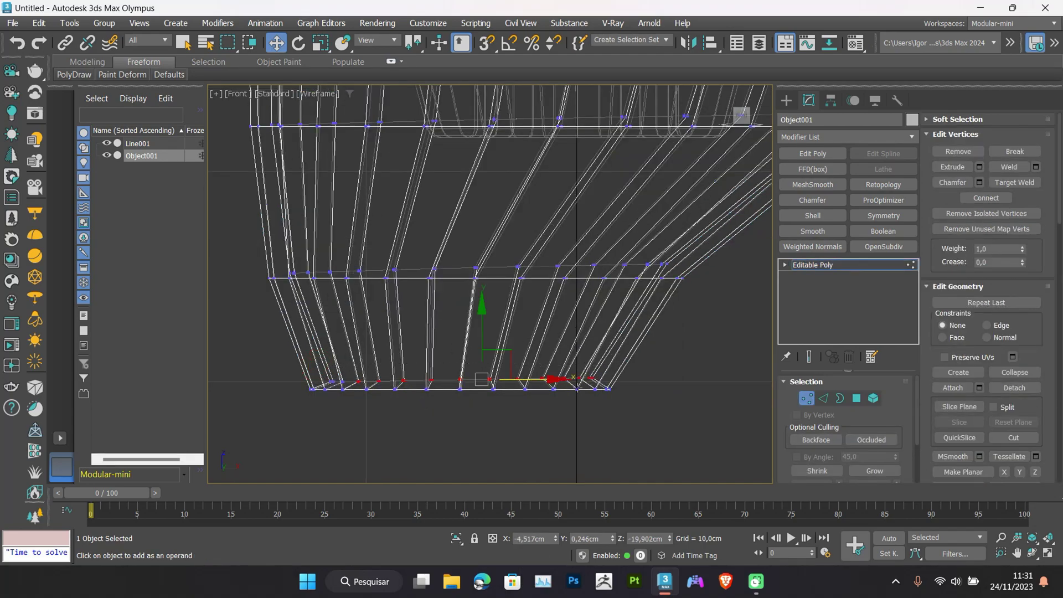
pyautogui.scroll(3, 275, 350)
pyautogui.scroll(-4, 348, 349)
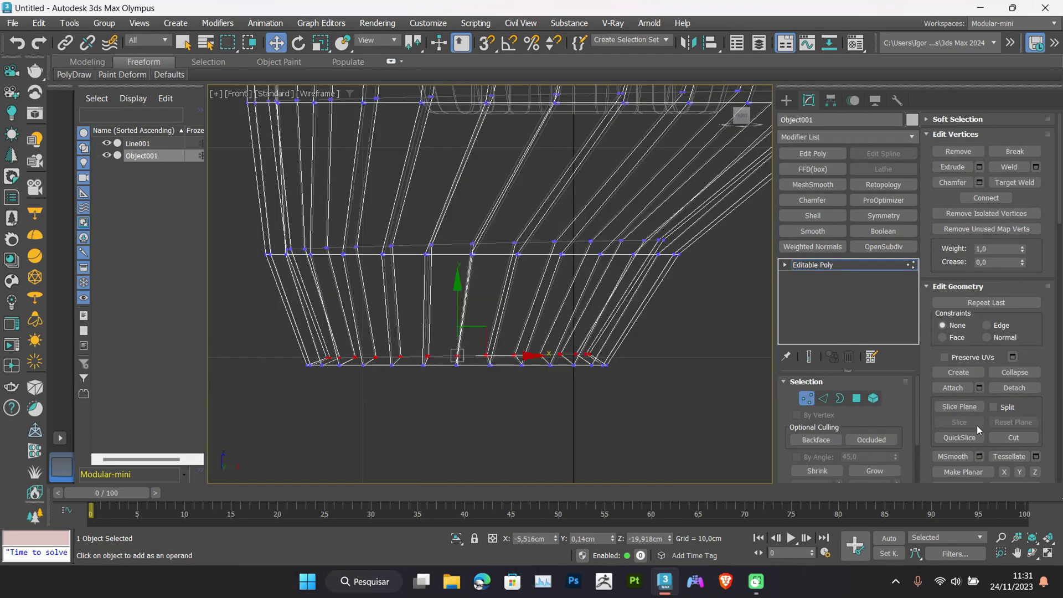
pyautogui.click(1020, 471)
# Select the inner and outer edge loops of the cap's bottom and top rims and give them a small chamfer
pyautogui.moveTo(468, 336)
pyautogui.mouseDown(button='middle')
pyautogui.moveTo(468, 323)
pyautogui.moveTo(474, 391)
pyautogui.mouseUp(button='middle')
pyautogui.scroll(-5, 473, 355)
pyautogui.keyDown('alt'); pyautogui.moveTo(562, 351); pyautogui.dragTo(576, 309, button='middle'); pyautogui.keyUp('alt')
pyautogui.press('2')
pyautogui.scroll(4, 512, 383)
pyautogui.press('F3')
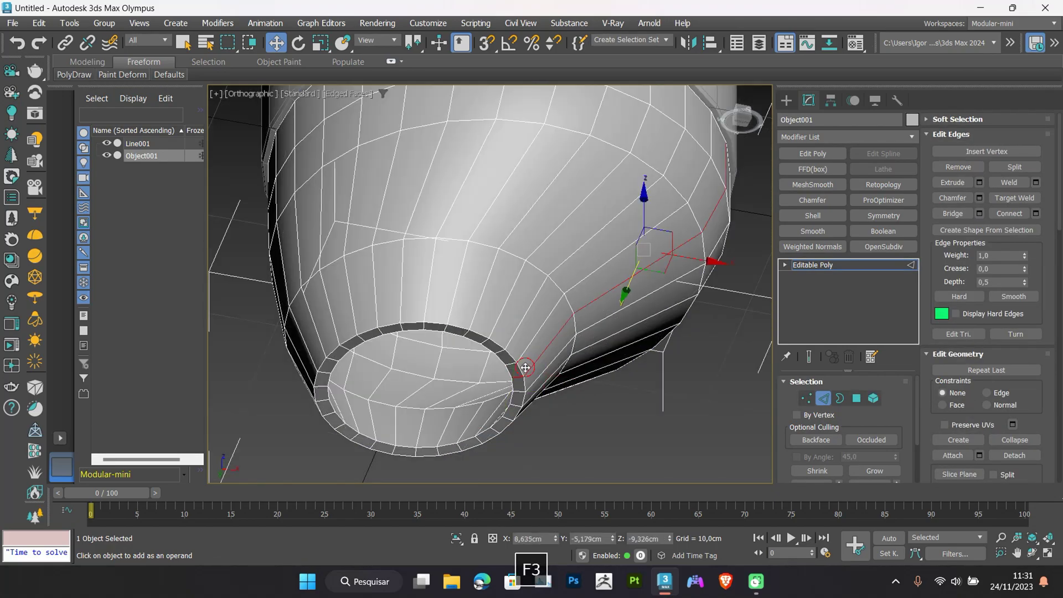
pyautogui.doubleClick(522, 368)
pyautogui.scroll(2, 522, 368)
pyautogui.keyDown('ctrl'); pyautogui.doubleClick(512, 374); pyautogui.keyUp('ctrl')
pyautogui.scroll(-4, 515, 377)
pyautogui.press('F3')
pyautogui.scroll(4, 613, 228)
pyautogui.keyDown('alt'); pyautogui.moveTo(614, 227); pyautogui.dragTo(651, 206, button='middle'); pyautogui.keyUp('alt')
pyautogui.keyDown('ctrl'); pyautogui.doubleClick(658, 181); pyautogui.keyUp('ctrl')
pyautogui.hotkey('ctrl', 'z')
pyautogui.keyDown('ctrl'); pyautogui.doubleClick(632, 171); pyautogui.keyUp('ctrl')
pyautogui.press('F3')
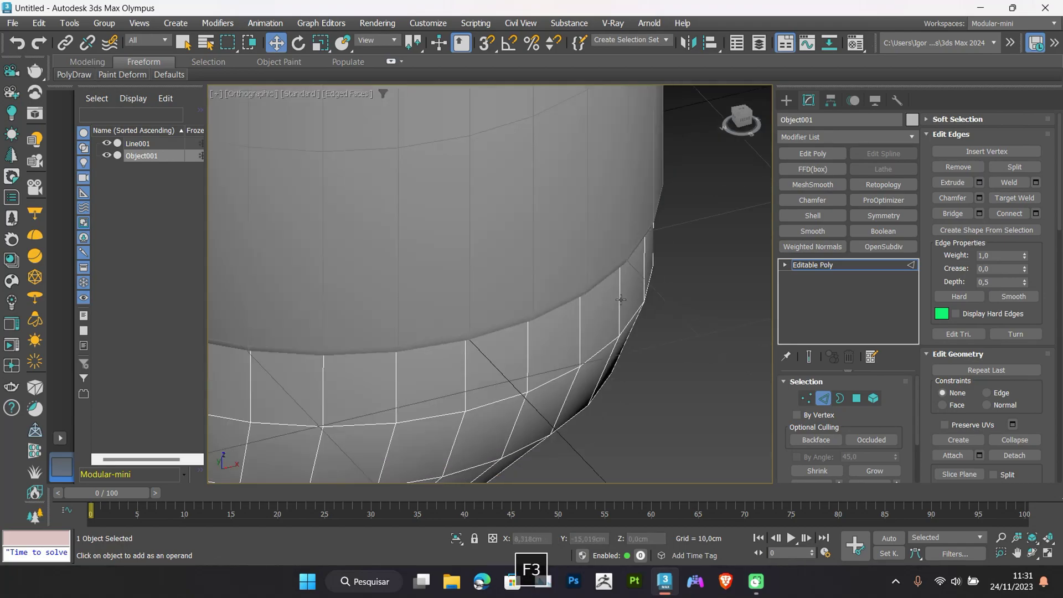
pyautogui.keyDown('alt'); pyautogui.moveTo(621, 290); pyautogui.dragTo(626, 194, button='middle'); pyautogui.keyUp('alt')
pyautogui.scroll(-4, 626, 194)
pyautogui.press('F3')
pyautogui.scroll(4, 625, 193)
pyautogui.hotkey('ctrl', 'shift', 'c')
pyautogui.scroll(4, 625, 194)
pyautogui.keyDown('alt'); pyautogui.moveTo(498, 312); pyautogui.dragTo(495, 299); pyautogui.keyUp('alt')
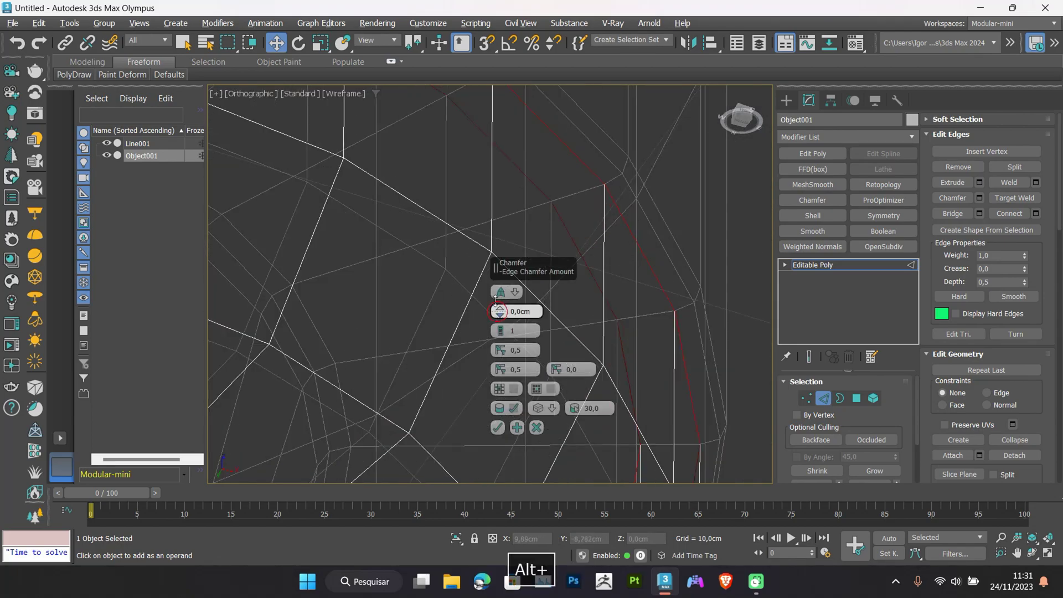
pyautogui.press('F3')
pyautogui.click(501, 427)
pyautogui.press('F4')
pyautogui.scroll(-5, 500, 423)
pyautogui.keyDown('alt'); pyautogui.moveTo(488, 346); pyautogui.dragTo(490, 260, button='middle'); pyautogui.keyUp('alt')
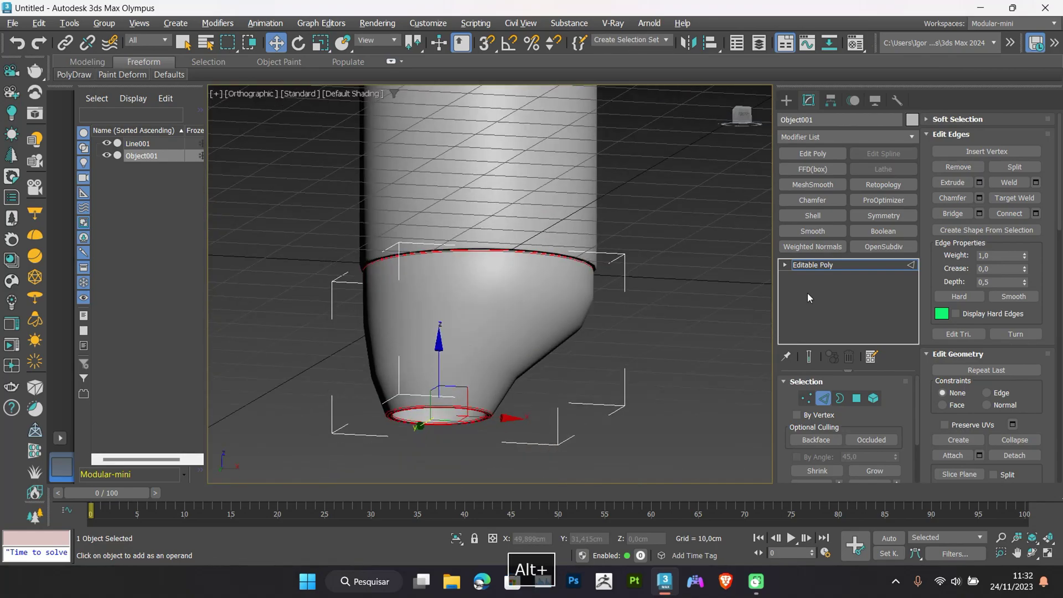
# Smooth the lower cap with an OpenSubdiv modifier and check its shape from the front
pyautogui.click(886, 246)
pyautogui.press('F4')
pyautogui.click(692, 384)
pyautogui.press('f')
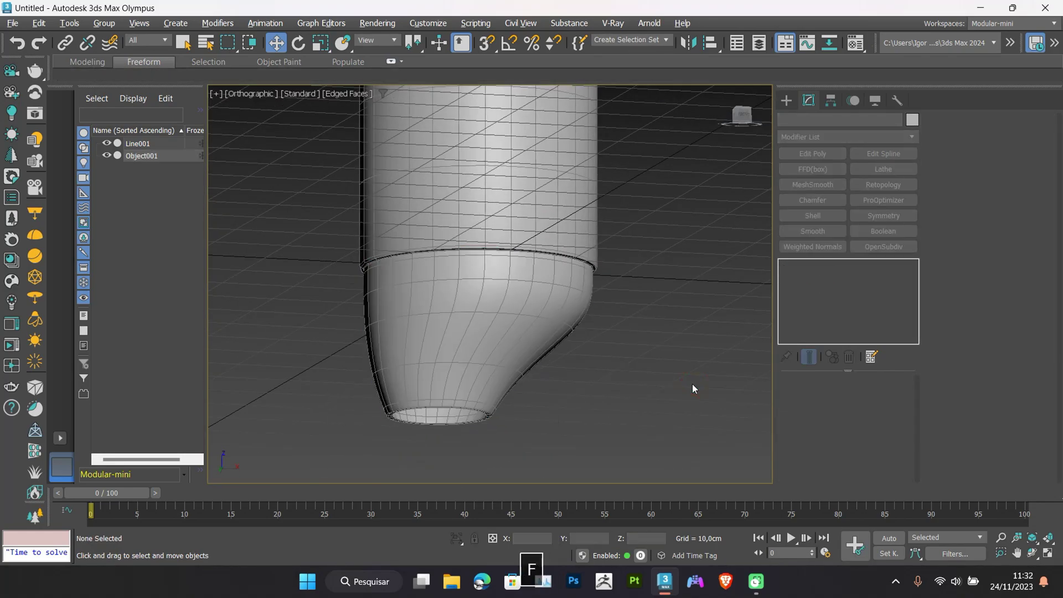
pyautogui.press('F4')
pyautogui.scroll(4, 548, 370)
pyautogui.click(512, 366)
pyautogui.scroll(-2, 522, 373)
pyautogui.keyDown('alt'); pyautogui.moveTo(519, 376); pyautogui.dragTo(528, 308, button='middle'); pyautogui.keyUp('alt')
# Isolate the main body and insert an edge loop about 1,66 cm above ground level, just over its bottom edge
pyautogui.press('F4')
pyautogui.click(536, 304)
pyautogui.hotkey('alt', 'q')
pyautogui.scroll(10, 528, 307)
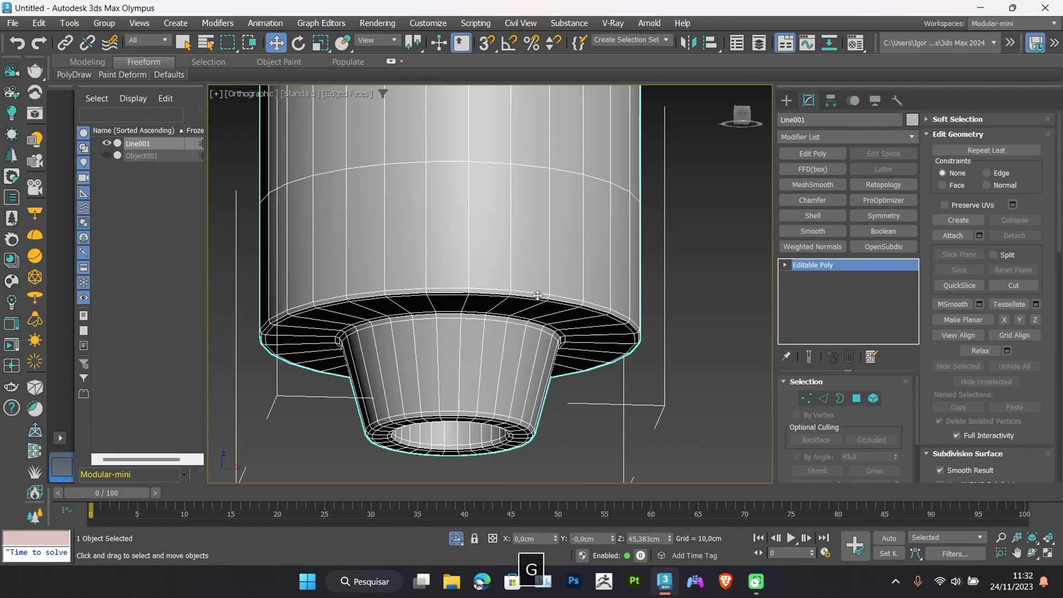
pyautogui.press('2')
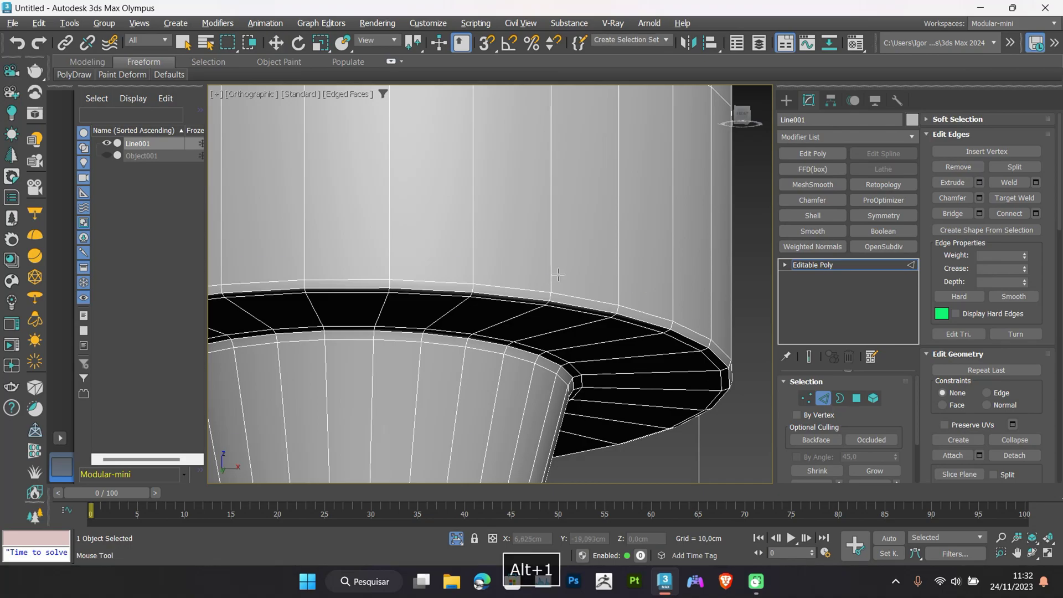
pyautogui.click(552, 265)
pyautogui.press('w')
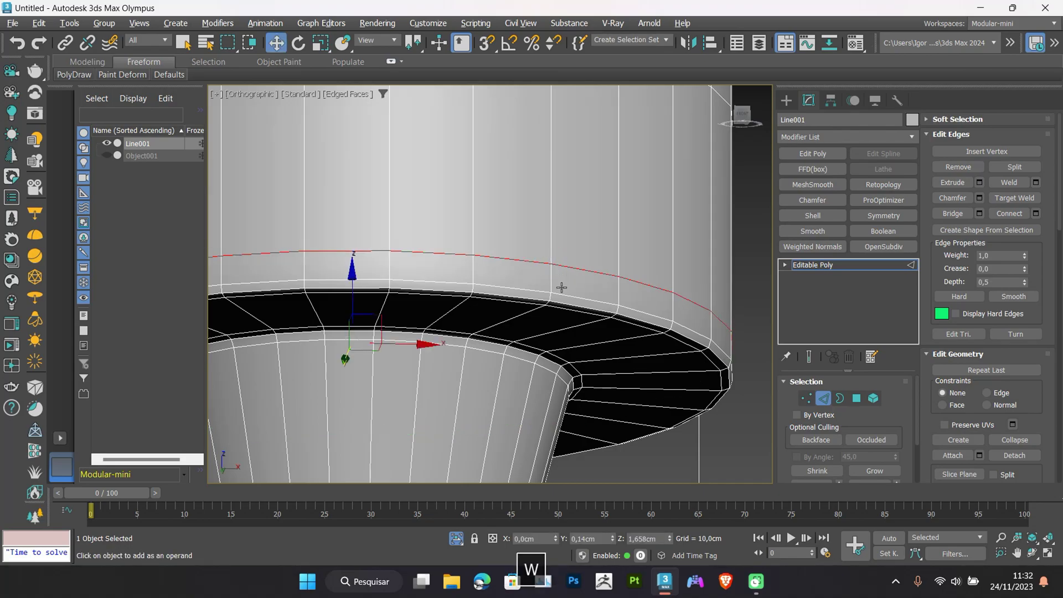
pyautogui.moveTo(561, 287)
pyautogui.keyDown('alt'); pyautogui.mouseDown(button='middle')
pyautogui.moveTo(560, 321)
pyautogui.moveTo(623, 344)
pyautogui.mouseUp(button='middle'); pyautogui.keyUp('alt')
# Extrude the new edge loop inward into a thin groove with height -0,344 cm and width 0,049 cm
pyautogui.click(980, 182)
pyautogui.rightClick(501, 299)
pyautogui.scroll(4, 606, 339)
pyautogui.press('F3')
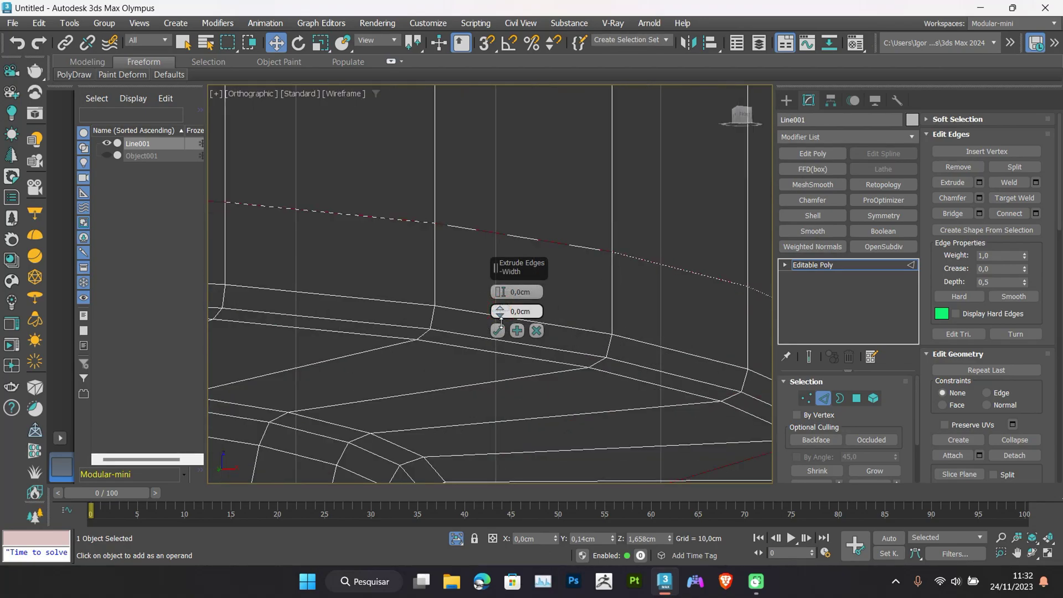
pyautogui.moveTo(500, 311); pyautogui.dragTo(505, 306)
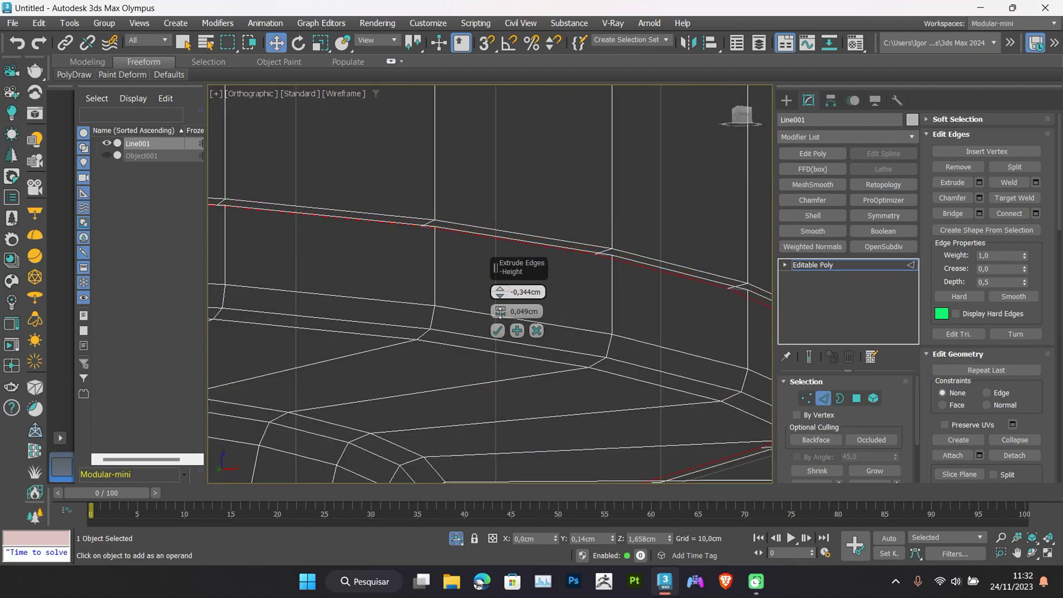
pyautogui.press('F3')
pyautogui.click(497, 330)
pyautogui.press('F3')
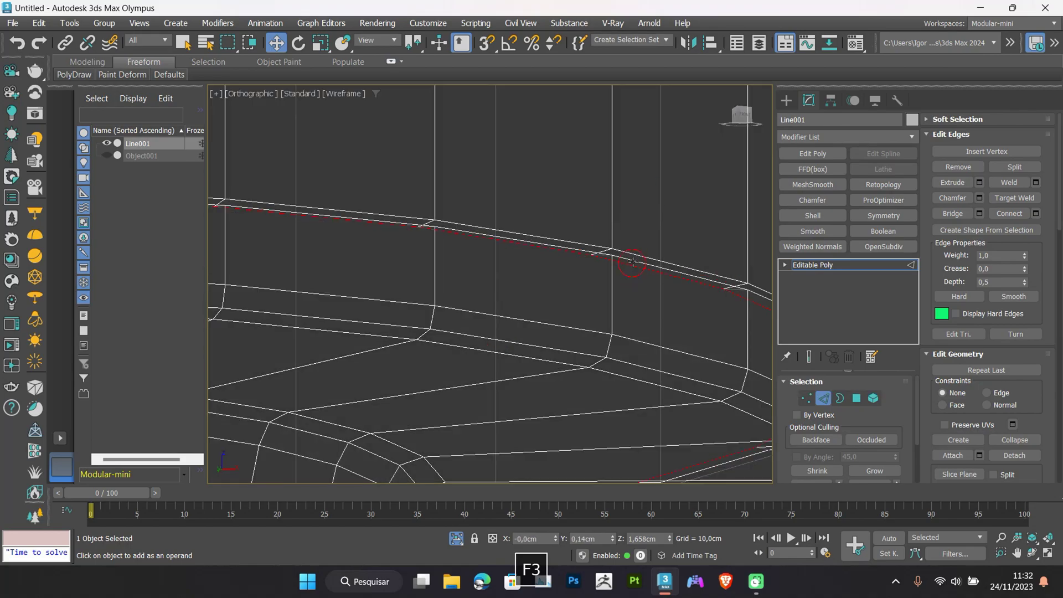
# Chamfer the edges of the body's bottom groove by about 0,041 cm
pyautogui.press('F3')
pyautogui.hotkey('ctrl', 'shift', 'c')
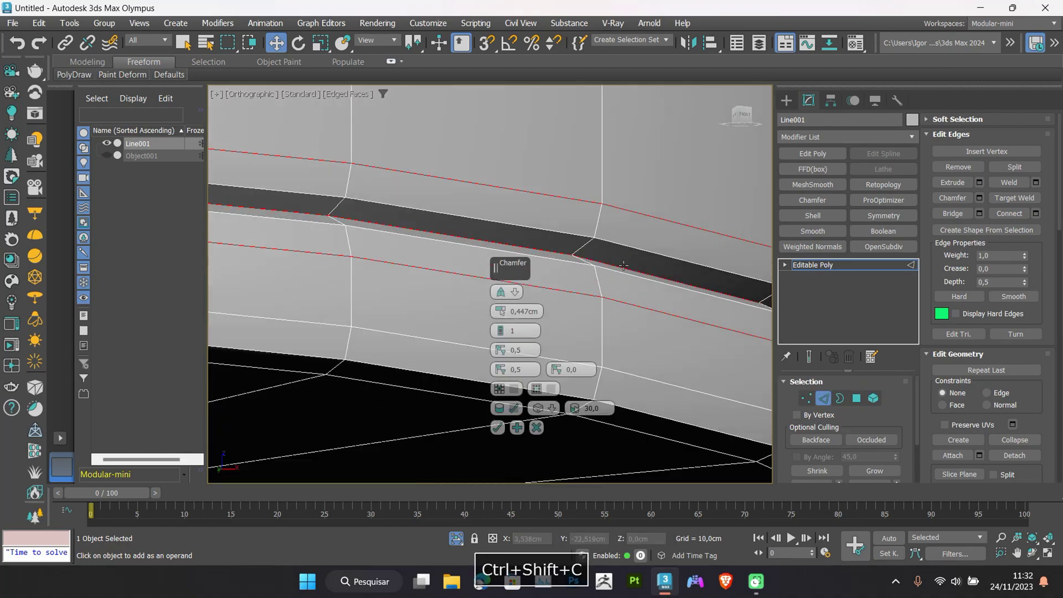
pyautogui.rightClick(501, 313)
pyautogui.keyDown('alt'); pyautogui.moveTo(502, 314); pyautogui.dragTo(502, 302); pyautogui.keyUp('alt')
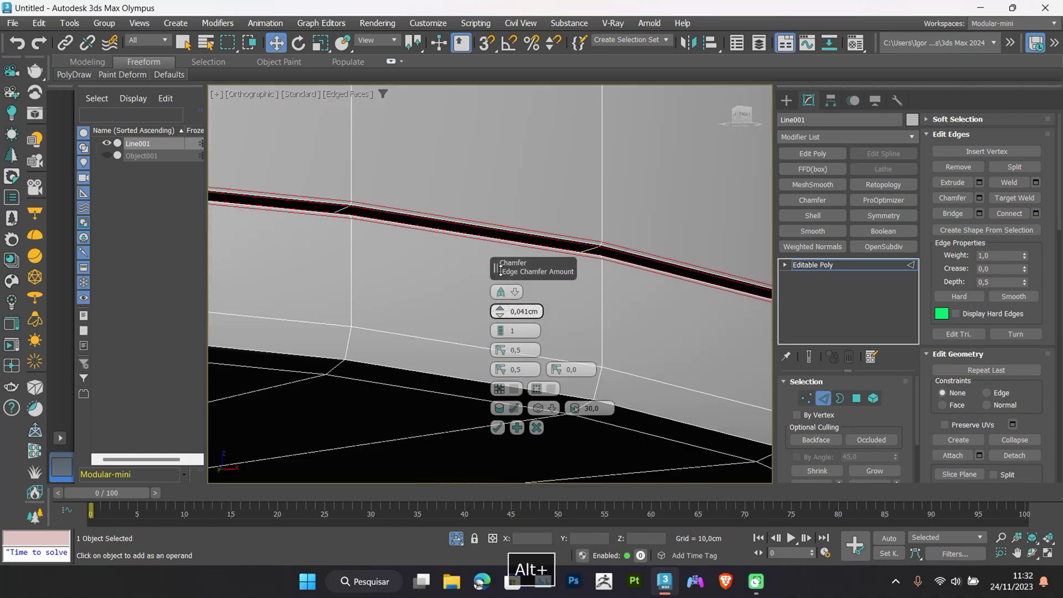
pyautogui.click(498, 428)
# Insert a supporting edge loop on the body wall above the groove, about 4,38 cm above ground level
pyautogui.scroll(-6, 530, 404)
pyautogui.hotkey('alt', '1')
pyautogui.keyDown('alt'); pyautogui.moveTo(558, 339); pyautogui.dragTo(546, 403, button='middle'); pyautogui.keyUp('alt')
pyautogui.click(548, 404)
pyautogui.rightClick(548, 406)
# Examine the body's mesh and shading around the lower end of the capsule slot
pyautogui.scroll(-8, 549, 404)
pyautogui.press('F4')
pyautogui.press('F4')
pyautogui.press('F4')
pyautogui.keyDown('alt'); pyautogui.moveTo(545, 403); pyautogui.dragTo(507, 383, button='middle'); pyautogui.keyUp('alt')
pyautogui.press('F4')
pyautogui.scroll(6, 514, 300)
pyautogui.moveTo(514, 299); pyautogui.dragTo(524, 363, button='middle')
pyautogui.scroll(3, 496, 322)
pyautogui.scroll(-3, 513, 340)
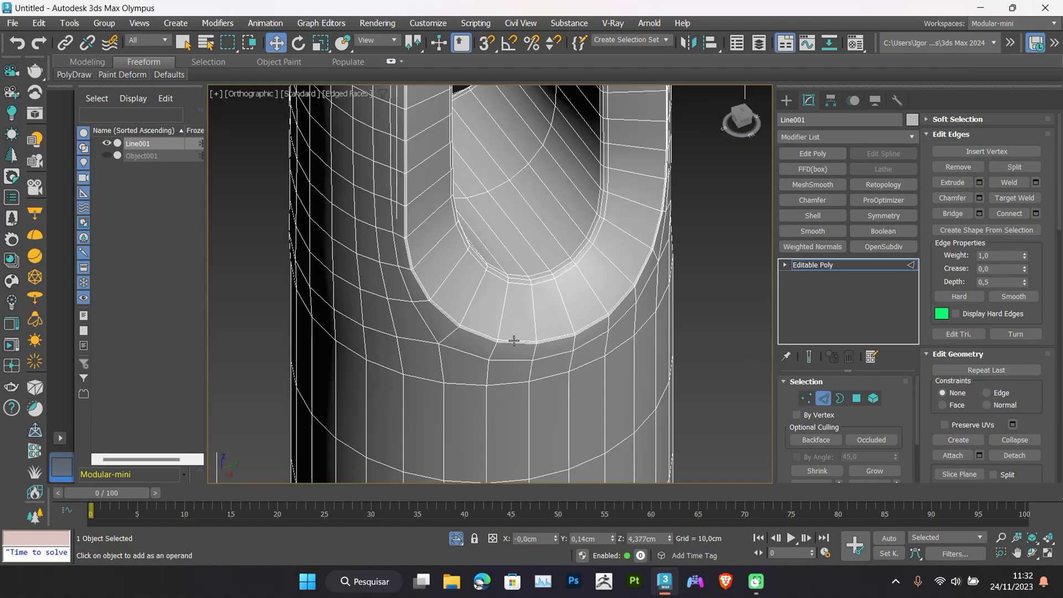
# Smooth the main body with an OpenSubdiv modifier and view it shaded without edges
pyautogui.click(799, 268)
pyautogui.scroll(-4, 566, 268)
pyautogui.keyDown('alt'); pyautogui.moveTo(561, 288); pyautogui.dragTo(603, 311, button='middle'); pyautogui.keyUp('alt')
pyautogui.press('F4')
pyautogui.scroll(-3, 603, 303)
pyautogui.press('F4')
pyautogui.click(884, 246)
pyautogui.press('F4')
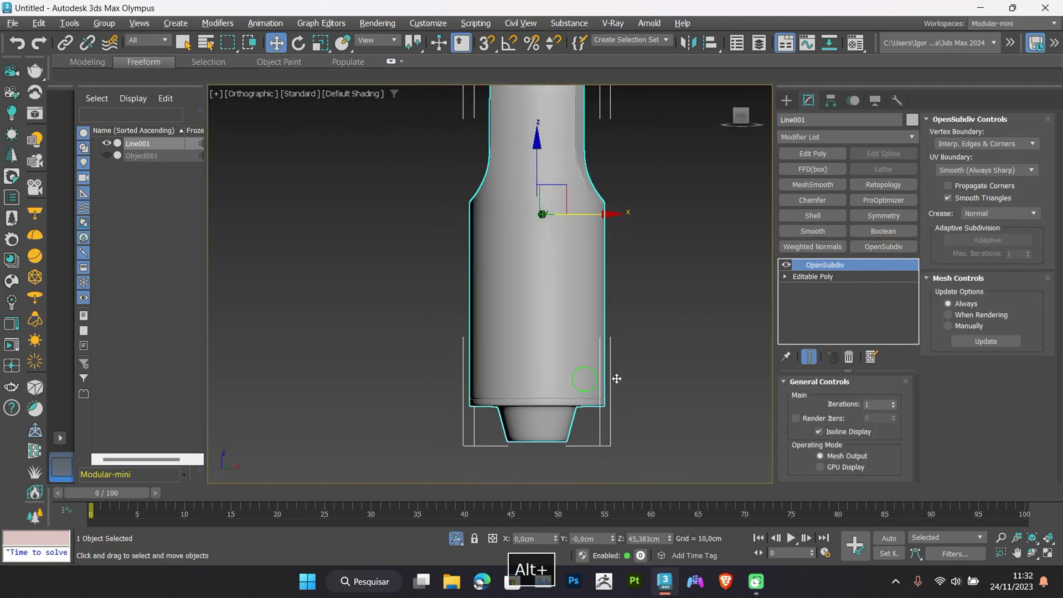
pyautogui.moveTo(614, 374)
pyautogui.keyDown('alt'); pyautogui.mouseDown(button='middle')
pyautogui.moveTo(622, 304)
pyautogui.moveTo(569, 387)
pyautogui.moveTo(621, 363)
pyautogui.moveTo(575, 366)
pyautogui.moveTo(650, 358)
pyautogui.mouseUp(button='middle'); pyautogui.keyUp('alt')
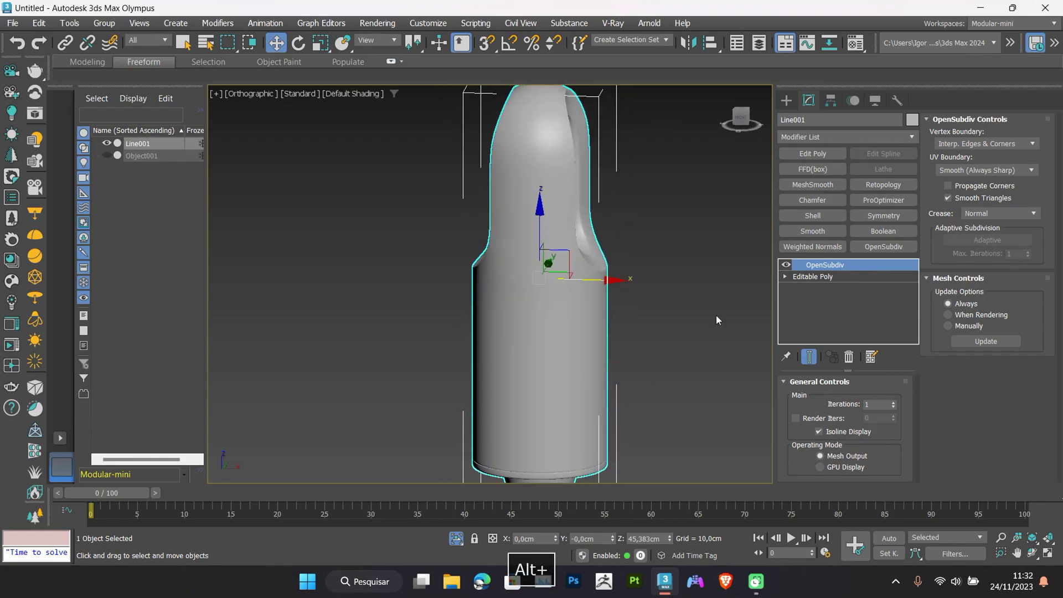
# Disable the body's OpenSubdiv display and connect the slot's bevel edges with one loop at slide 91, beside the outer rim
pyautogui.keyDown('alt'); pyautogui.moveTo(639, 306); pyautogui.dragTo(555, 291, button='middle'); pyautogui.keyUp('alt')
pyautogui.scroll(8, 555, 290)
pyautogui.press('F4')
pyautogui.press('F4')
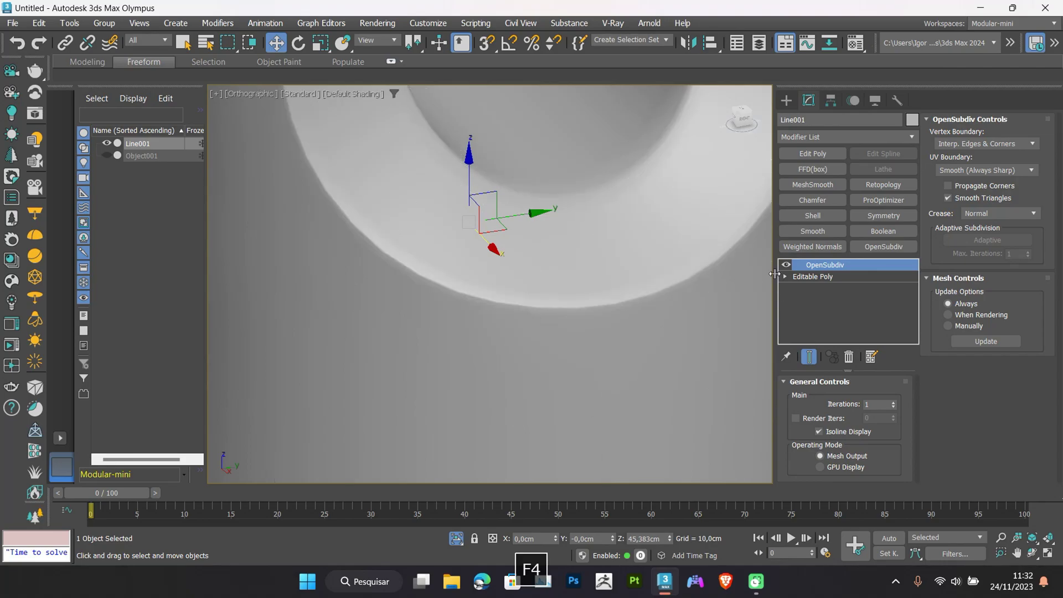
pyautogui.click(787, 265)
pyautogui.click(795, 279)
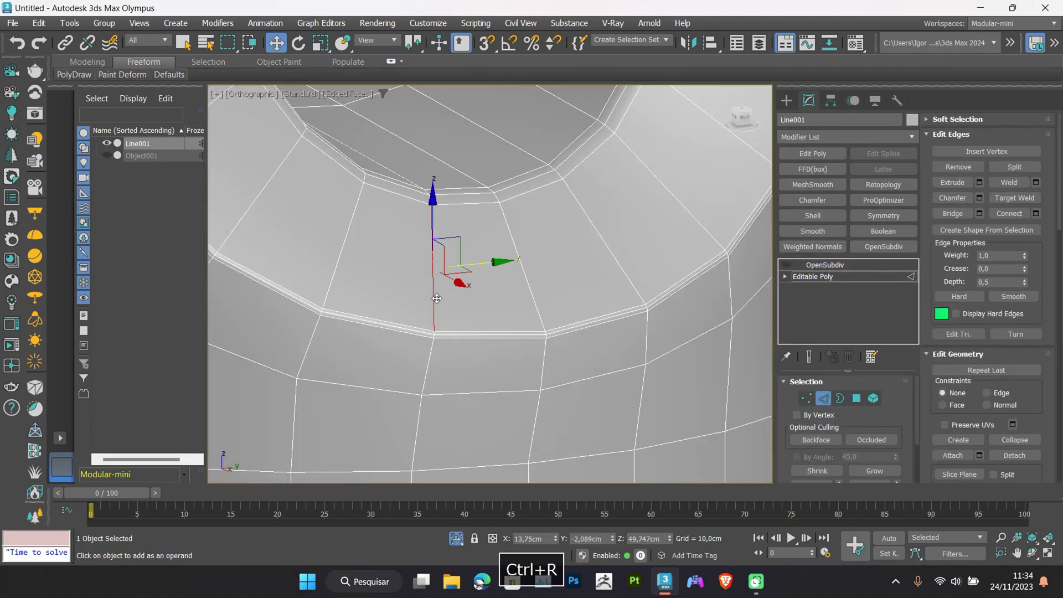
pyautogui.hotkey('ctrl', 'c')
pyautogui.moveTo(499, 335); pyautogui.dragTo(497, 323)
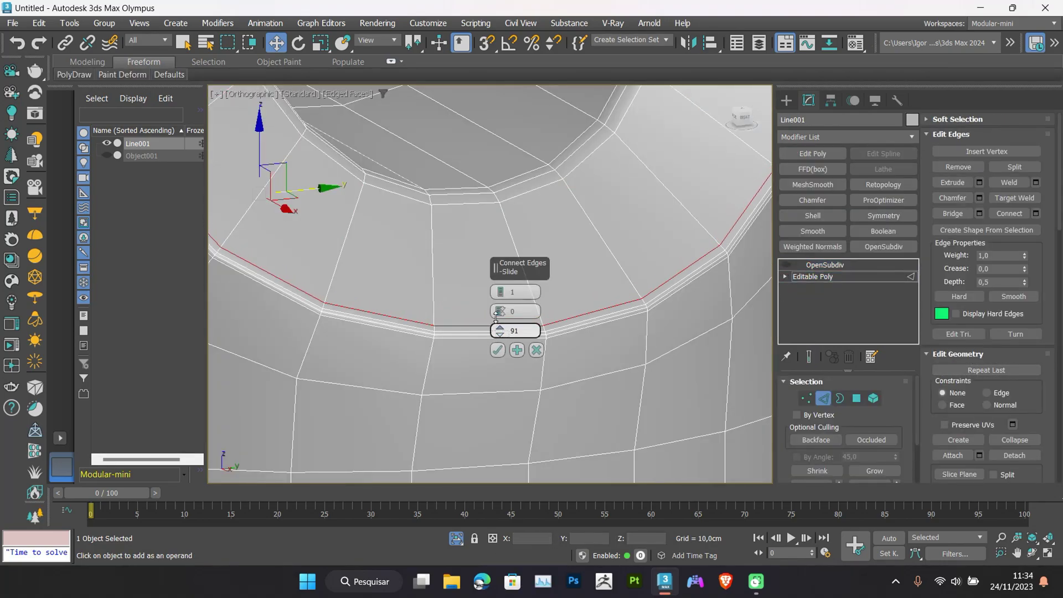
pyautogui.click(499, 350)
# Insert the same connecting edge loop on the slot's bevel on the opposite side of the body
pyautogui.scroll(-4, 458, 341)
pyautogui.keyDown('alt'); pyautogui.moveTo(458, 341); pyautogui.dragTo(424, 310, button='middle'); pyautogui.keyUp('alt')
pyautogui.click(427, 292)
pyautogui.hotkey('ctrl', 'r')
pyautogui.hotkey('ctrl', 'c')
# Select the narrow polygon strips around both slot rims and extrude them inward with a height of -0,393 cm
pyautogui.scroll(5, 412, 335)
pyautogui.press('4')
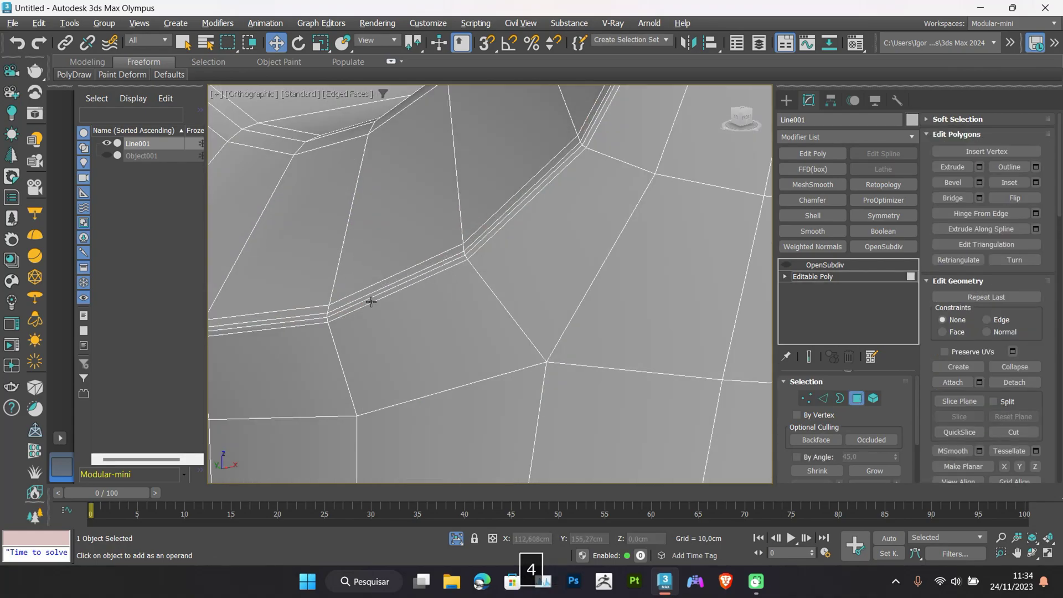
pyautogui.click(352, 301)
pyautogui.keyDown('shift'); pyautogui.click(319, 314); pyautogui.keyUp('shift')
pyautogui.scroll(-5, 333, 315)
pyautogui.keyDown('alt'); pyautogui.moveTo(598, 332); pyautogui.dragTo(565, 310, button='middle'); pyautogui.keyUp('alt')
pyautogui.scroll(5, 541, 351)
pyautogui.keyDown('ctrl'); pyautogui.click(621, 373); pyautogui.keyUp('ctrl')
pyautogui.keyDown('ctrl'); pyautogui.doubleClick(588, 375); pyautogui.keyUp('ctrl')
pyautogui.click(979, 167)
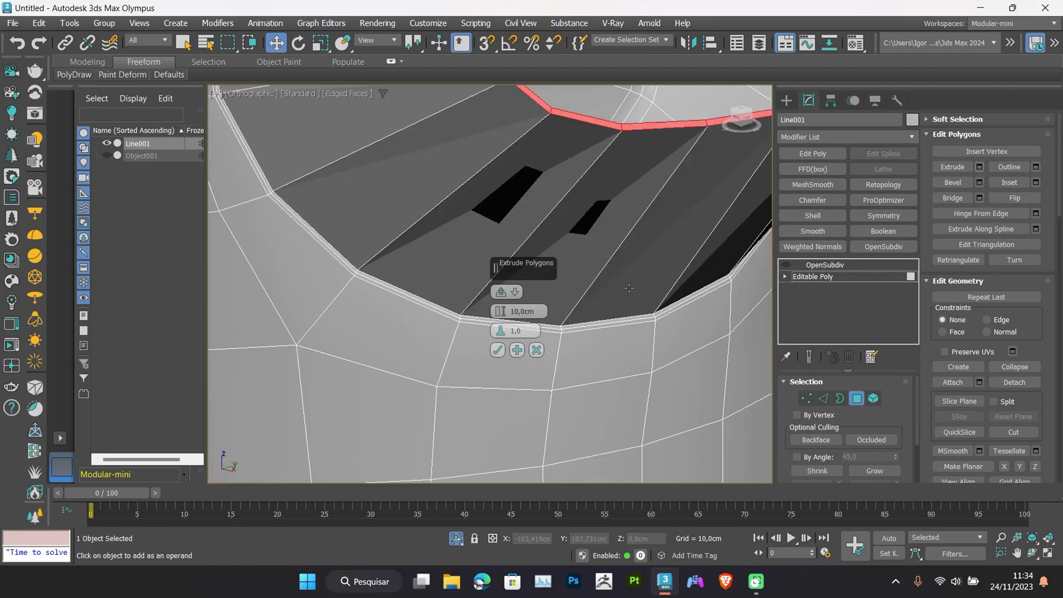
pyautogui.rightClick(506, 314)
pyautogui.moveTo(505, 313); pyautogui.dragTo(503, 320)
pyautogui.press('F3')
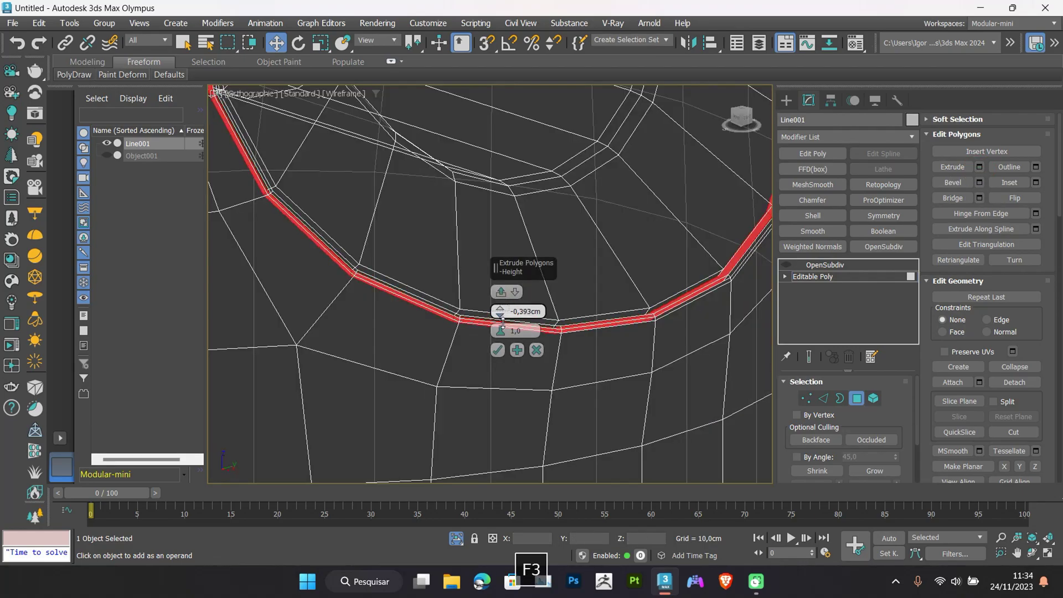
pyautogui.press('F3')
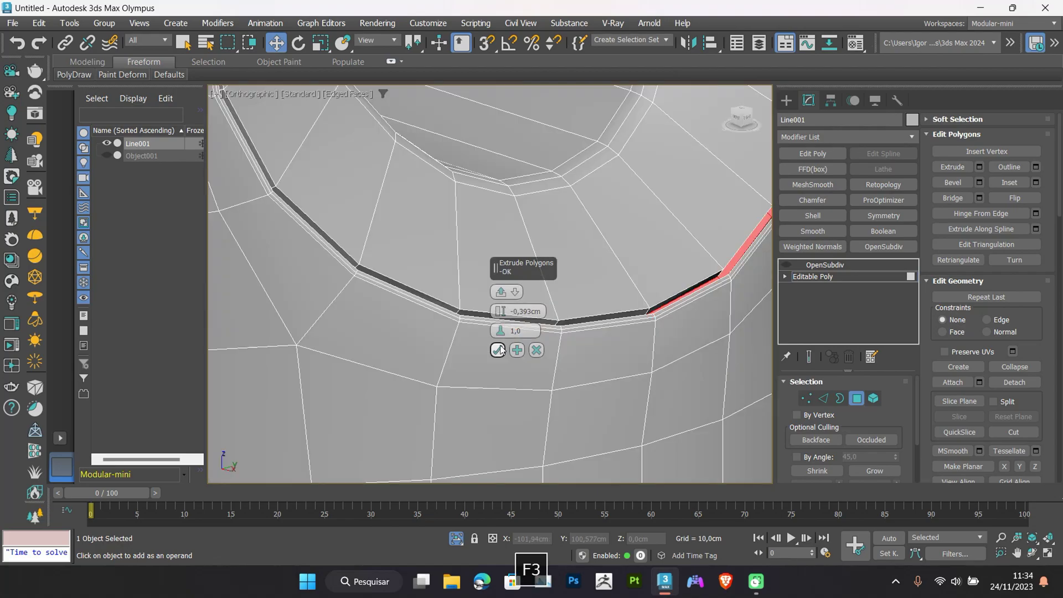
pyautogui.click(498, 350)
# Chamfer the edges of the narrow groove around the slot rim by 0,122 cm
pyautogui.scroll(4, 554, 318)
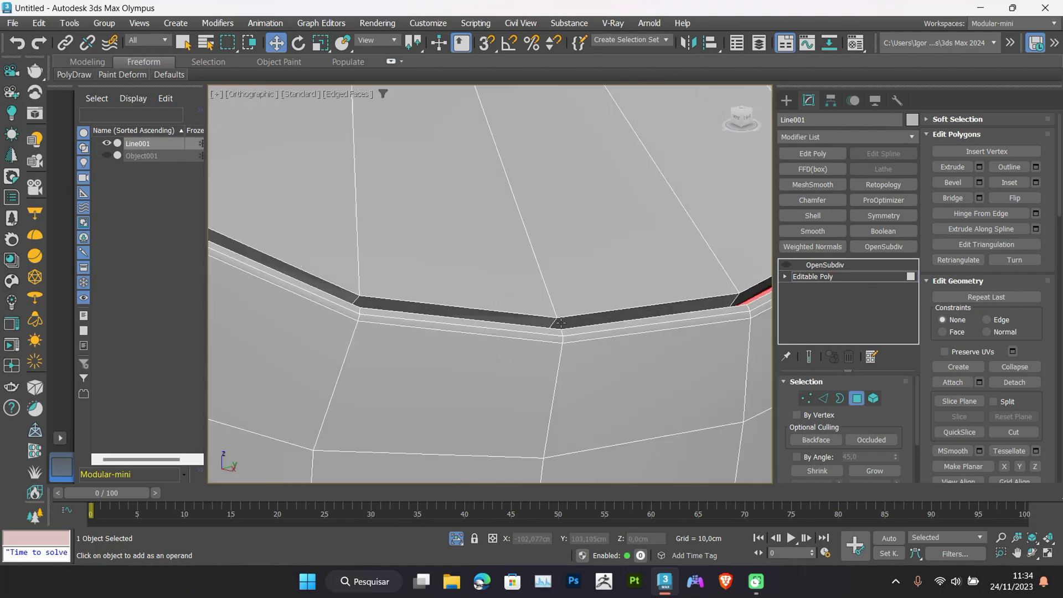
pyautogui.press('2')
pyautogui.keyDown('alt'); pyautogui.moveTo(567, 320); pyautogui.dragTo(347, 321, button='middle'); pyautogui.keyUp('alt')
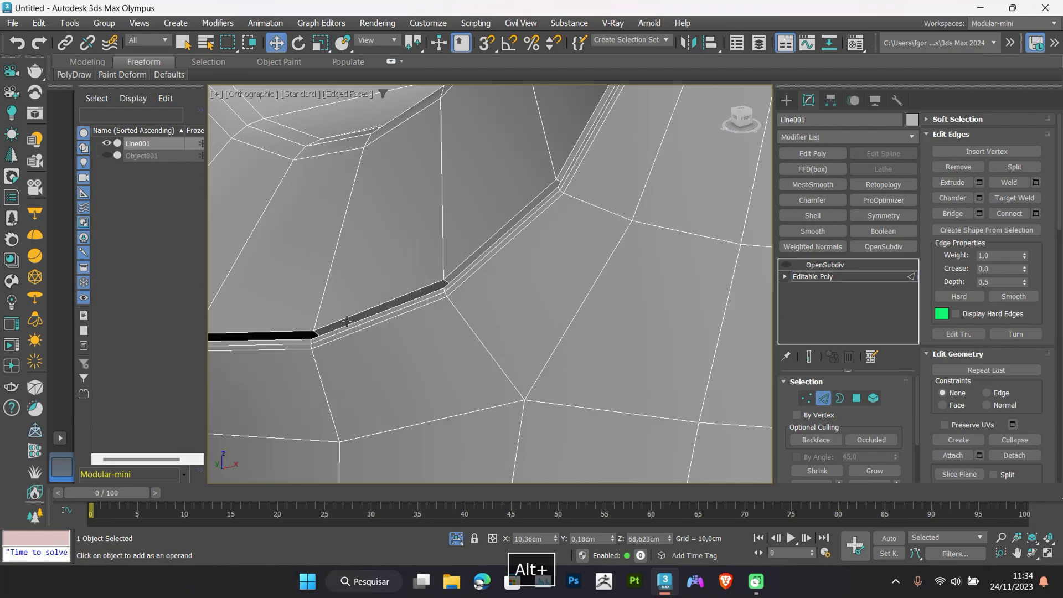
pyautogui.hotkey('ctrl', 'shift', 'c')
pyautogui.moveTo(497, 312); pyautogui.dragTo(493, 304)
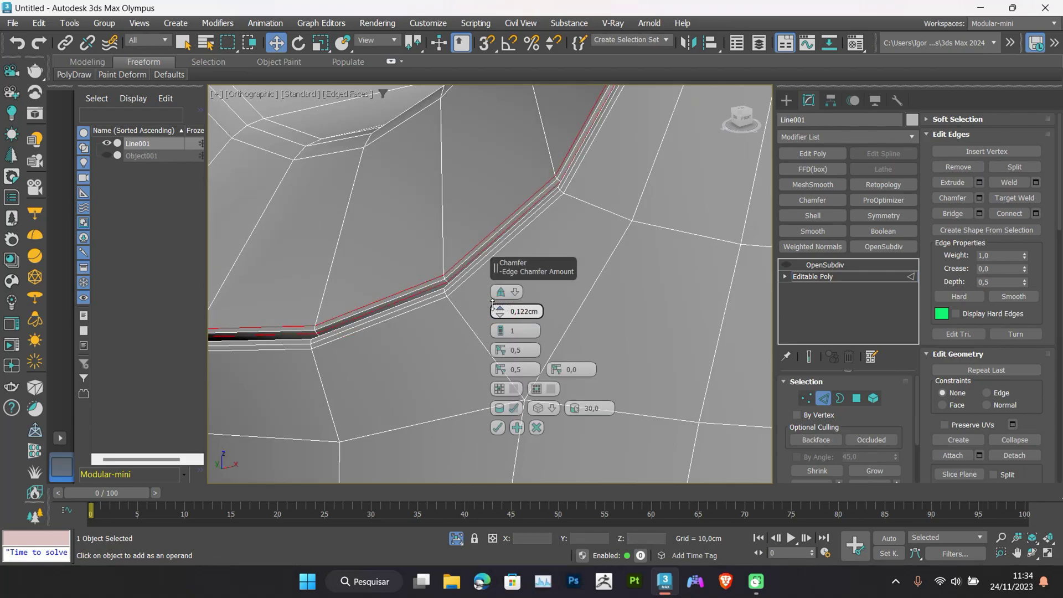
pyautogui.click(498, 426)
# Connect one centred edge loop through the sloped band around the slot on both sides of the body
pyautogui.keyDown('alt'); pyautogui.moveTo(498, 425); pyautogui.dragTo(460, 264, button='middle'); pyautogui.keyUp('alt')
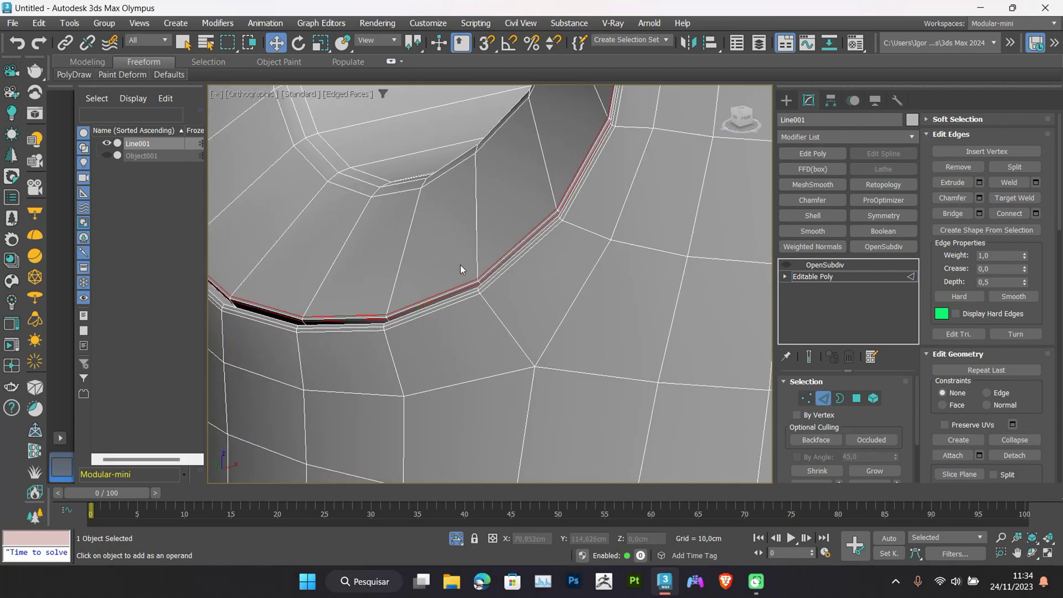
pyautogui.hotkey('ctrl', 'c')
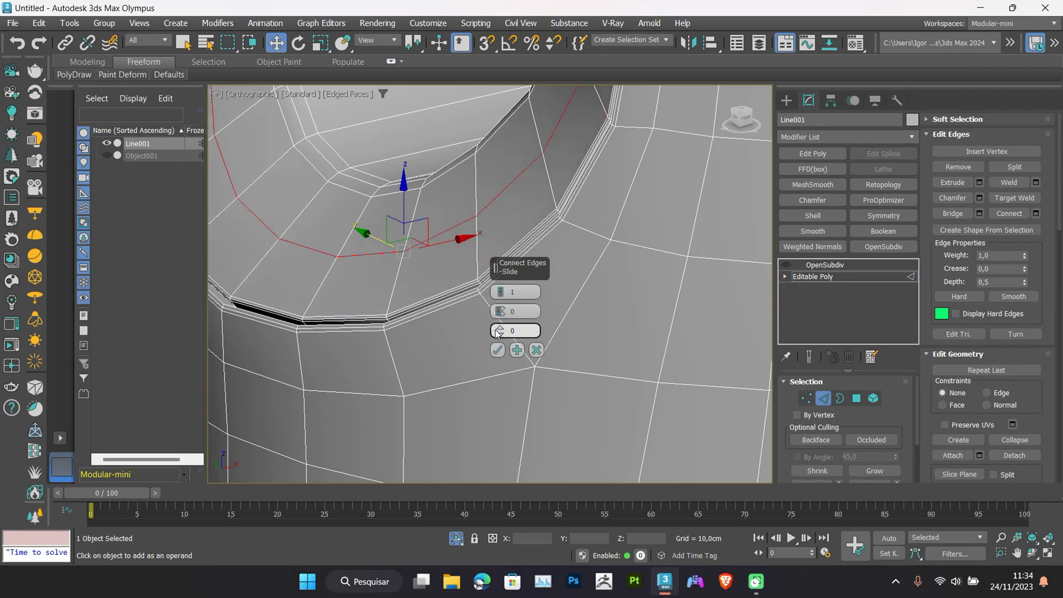
pyautogui.click(495, 353)
pyautogui.keyDown('alt'); pyautogui.moveTo(428, 312); pyautogui.dragTo(550, 304, button='middle'); pyautogui.keyUp('alt')
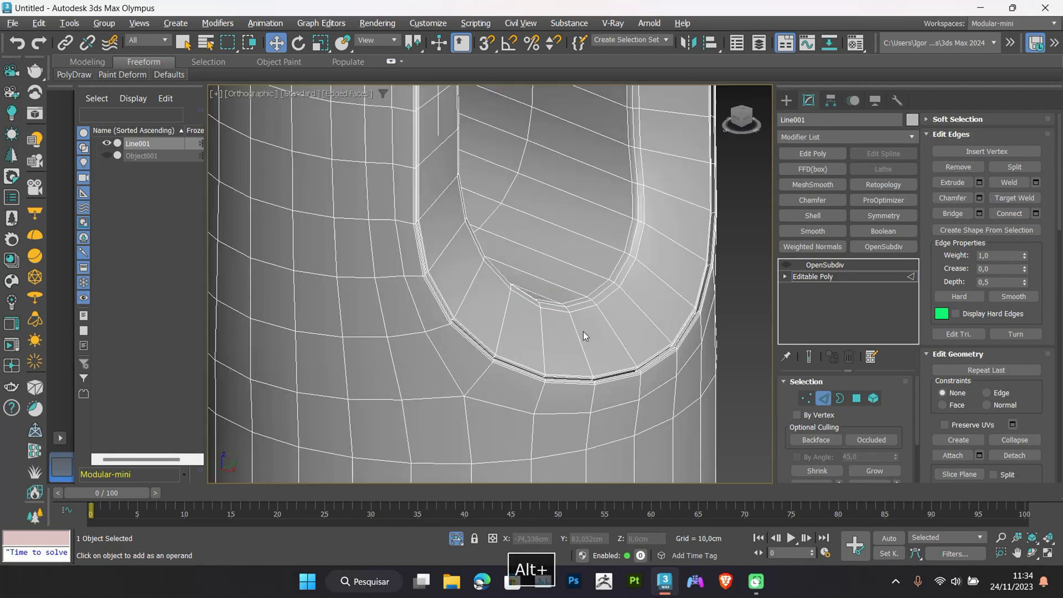
pyautogui.hotkey('ctrl', 'r')
pyautogui.hotkey('ctrl', 'c')
pyautogui.click(498, 350)
pyautogui.press('2')
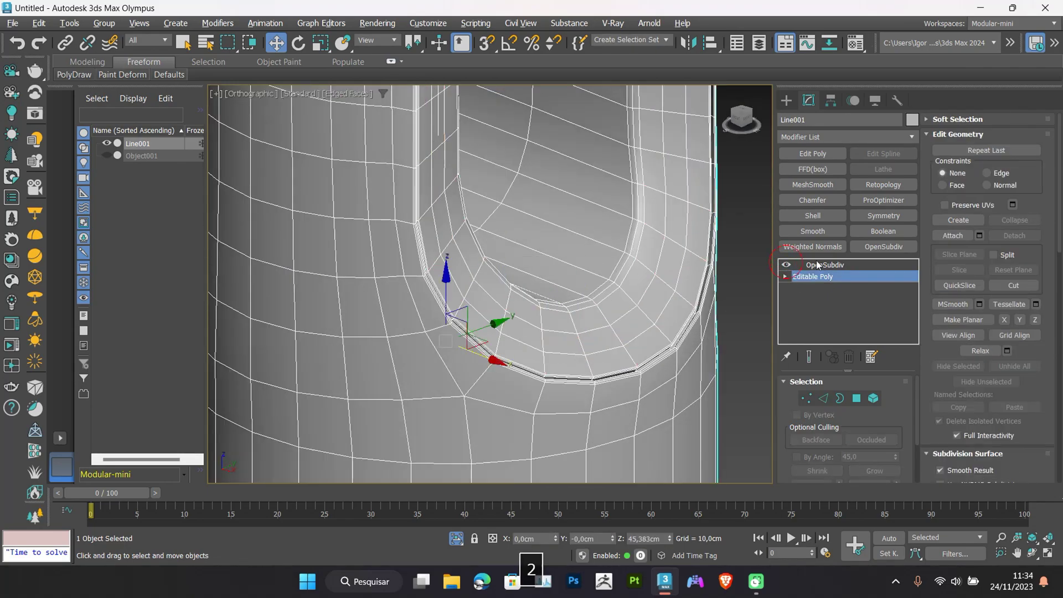
# Turn the body's OpenSubdiv modifier back on and check the smoothed groove around the slot without edges
pyautogui.click(817, 265)
pyautogui.press('F4')
pyautogui.scroll(-4, 574, 275)
pyautogui.keyDown('alt'); pyautogui.moveTo(575, 275); pyautogui.dragTo(617, 321, button='middle'); pyautogui.keyUp('alt')
pyautogui.scroll(4, 618, 321)
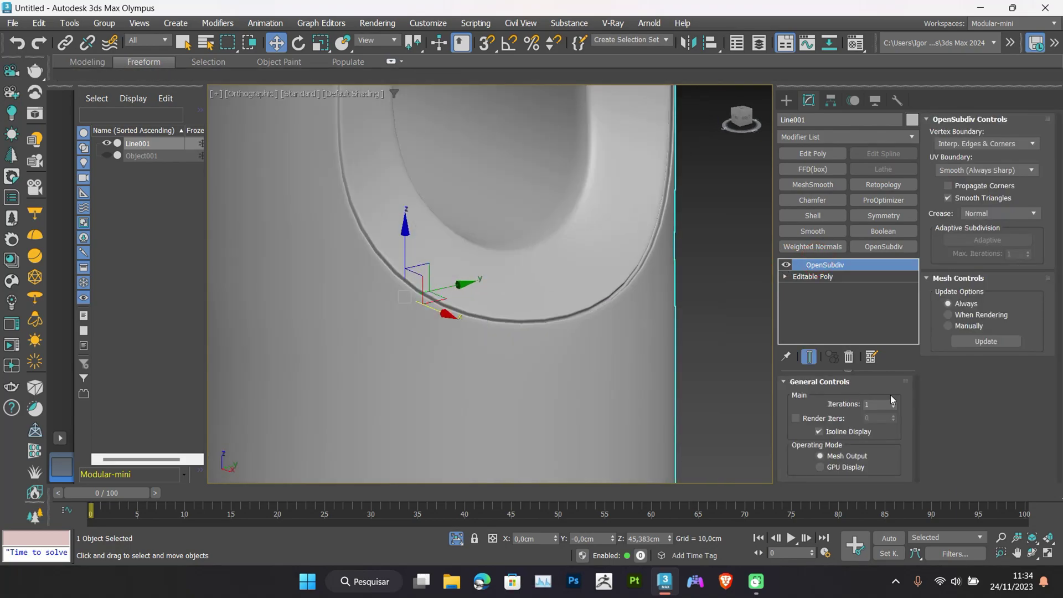
pyautogui.scroll(-5, 564, 332)
pyautogui.keyDown('alt'); pyautogui.moveTo(522, 355); pyautogui.dragTo(579, 345, button='middle'); pyautogui.keyUp('alt')
pyautogui.press('F4')
pyautogui.press('F4')
pyautogui.scroll(-4, 543, 338)
# Draw a circle of about 1,76 cm radius beside the body in the front view, disable its viewport rendering and scale it down
pyautogui.click(617, 358)
pyautogui.press('f')
pyautogui.press('F4')
pyautogui.click(786, 100)
pyautogui.click(812, 220)
pyautogui.scroll(4, 629, 294)
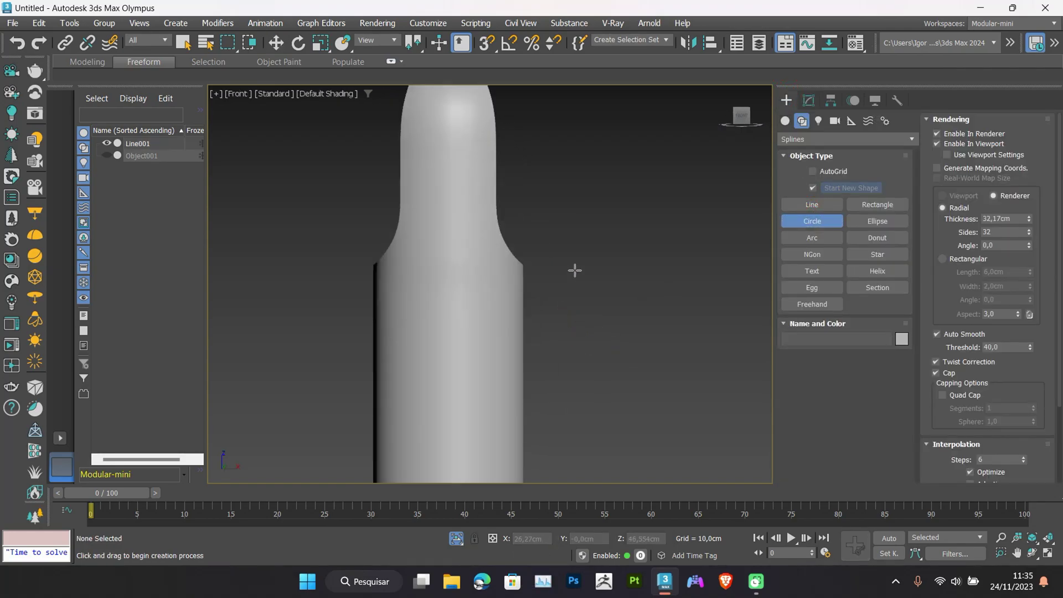
pyautogui.moveTo(574, 271); pyautogui.dragTo(659, 271)
pyautogui.click(937, 144)
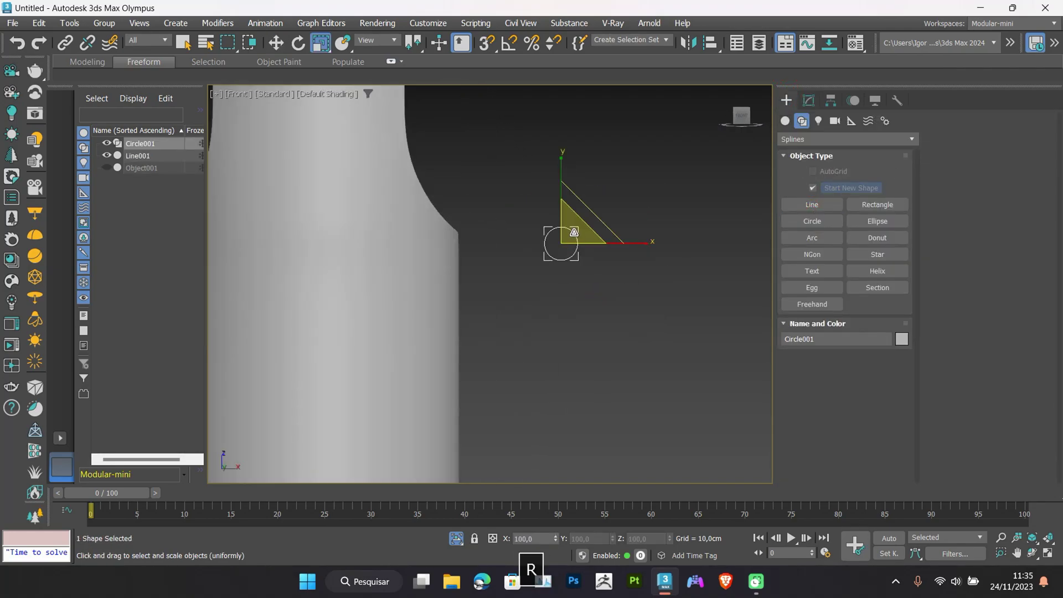
pyautogui.press('w')
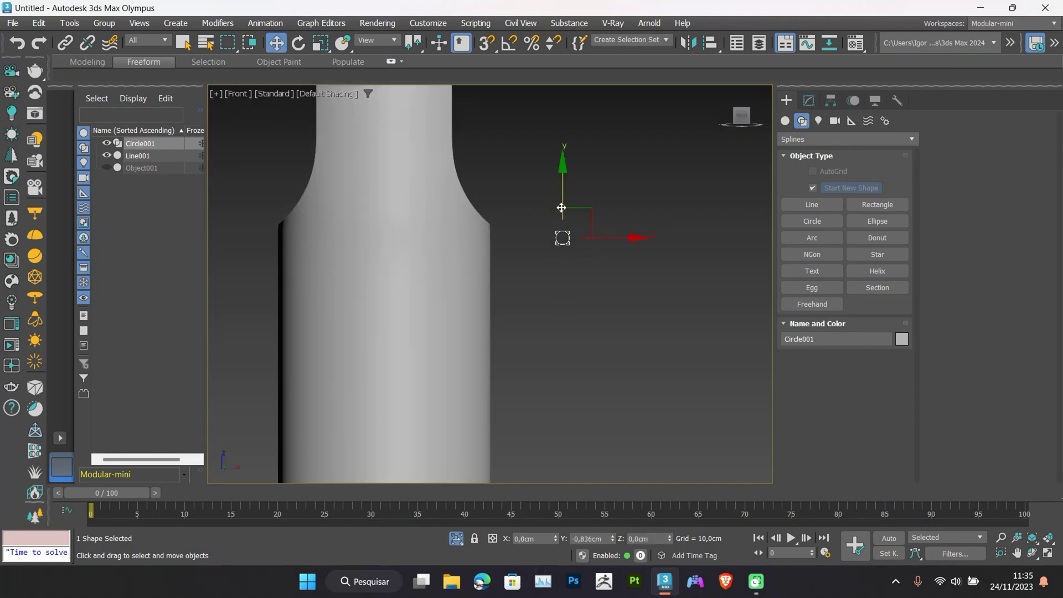
# Align the circle's centre to the centre of the main body
pyautogui.press('F3')
pyautogui.press('F3')
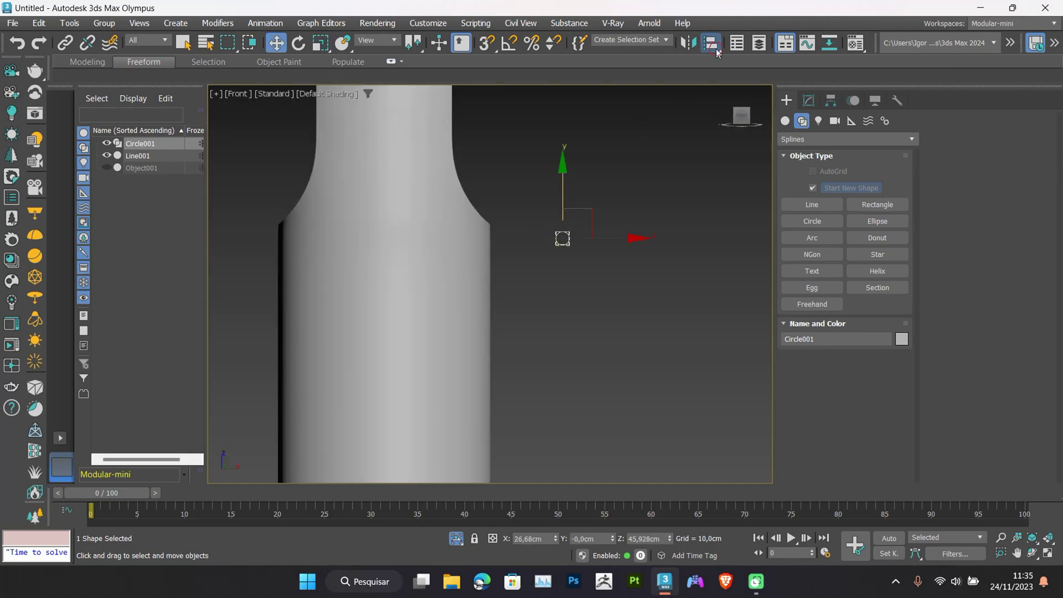
pyautogui.click(490, 219)
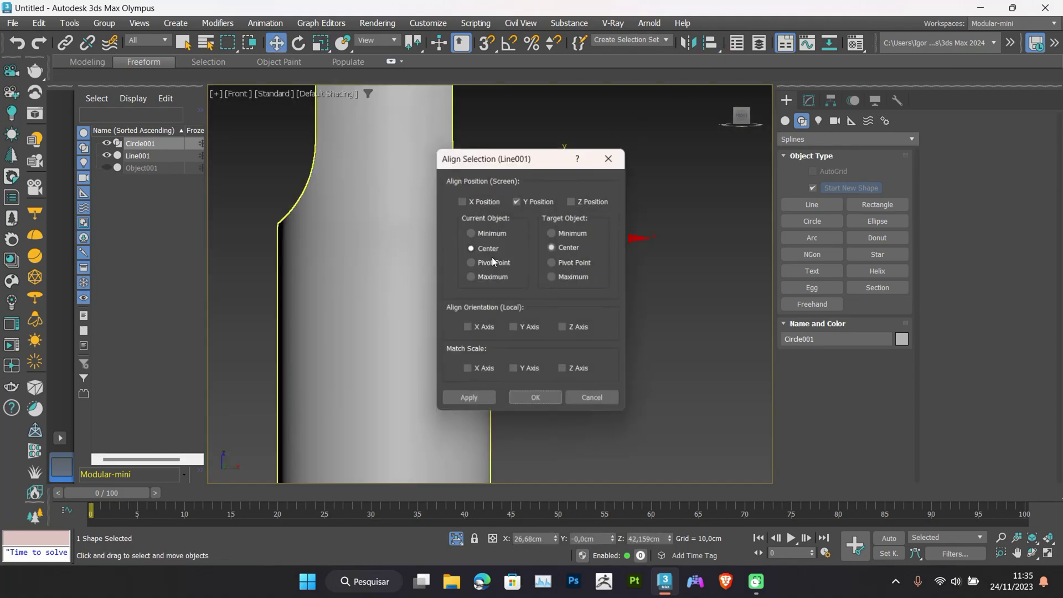
pyautogui.click(536, 400)
# Move the circle along Y to about -16,782 cm so it sits in front of the body's surface
pyautogui.press('F3')
pyautogui.keyDown('alt'); pyautogui.moveTo(522, 356); pyautogui.dragTo(459, 284, button='middle'); pyautogui.keyUp('alt')
pyautogui.press('F3')
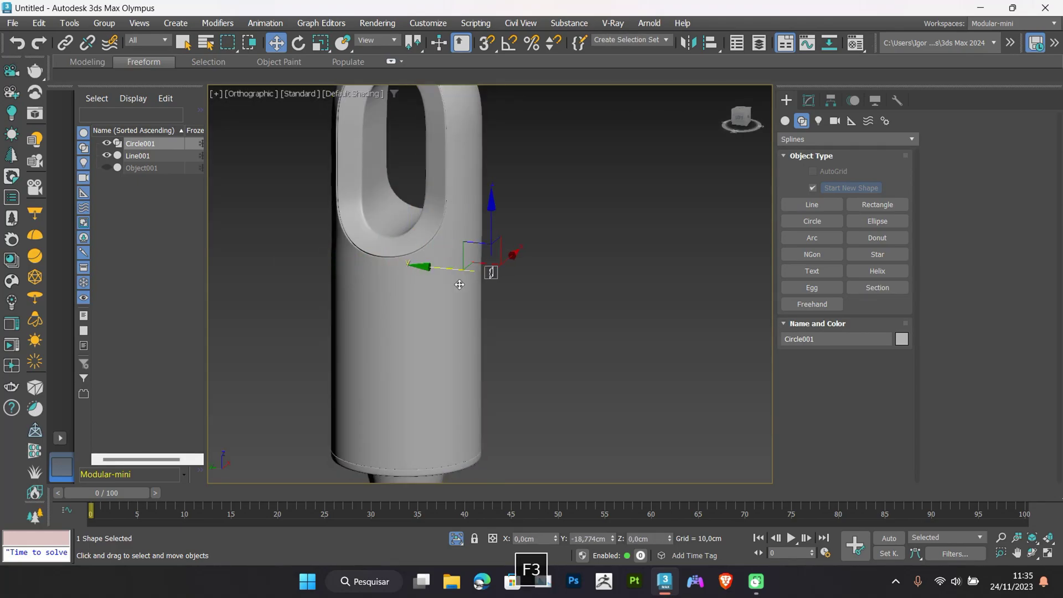
pyautogui.moveTo(451, 285); pyautogui.dragTo(448, 285)
pyautogui.scroll(4, 494, 281)
# Clone the circle downward twice to form an evenly spaced vertical row of three
pyautogui.press('f')
pyautogui.press('z')
pyautogui.scroll(-10, 476, 230)
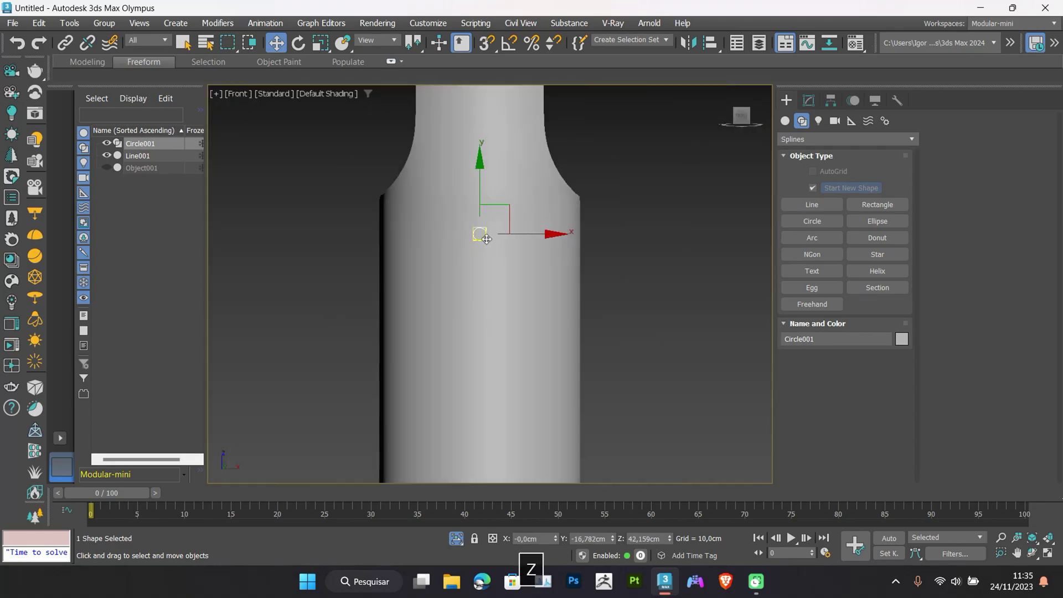
pyautogui.scroll(2, 480, 222)
pyautogui.scroll(-3, 473, 198)
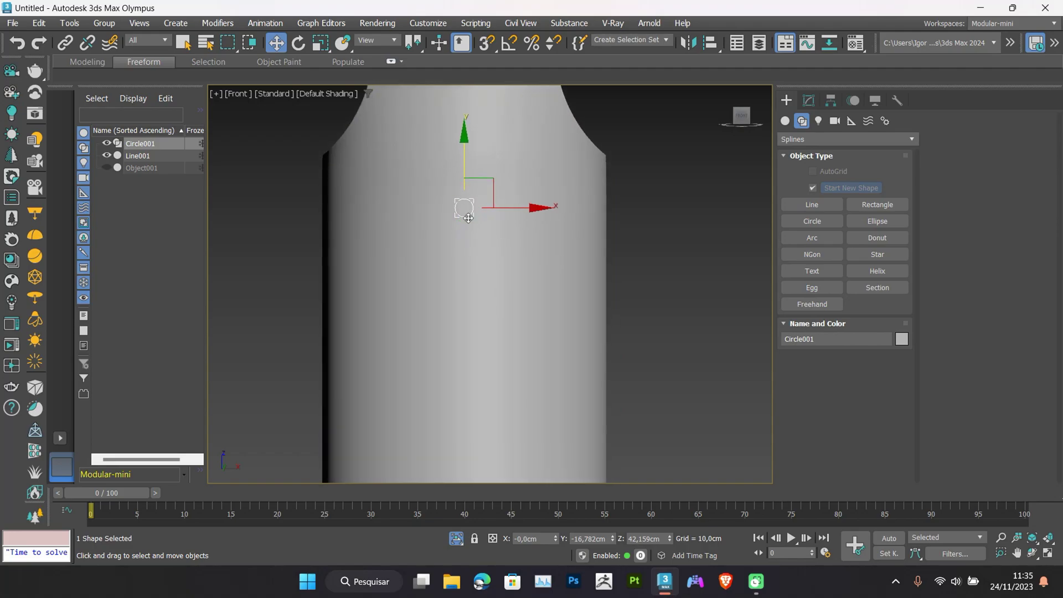
pyautogui.press('F3')
pyautogui.press('F3')
pyautogui.scroll(5, 455, 177)
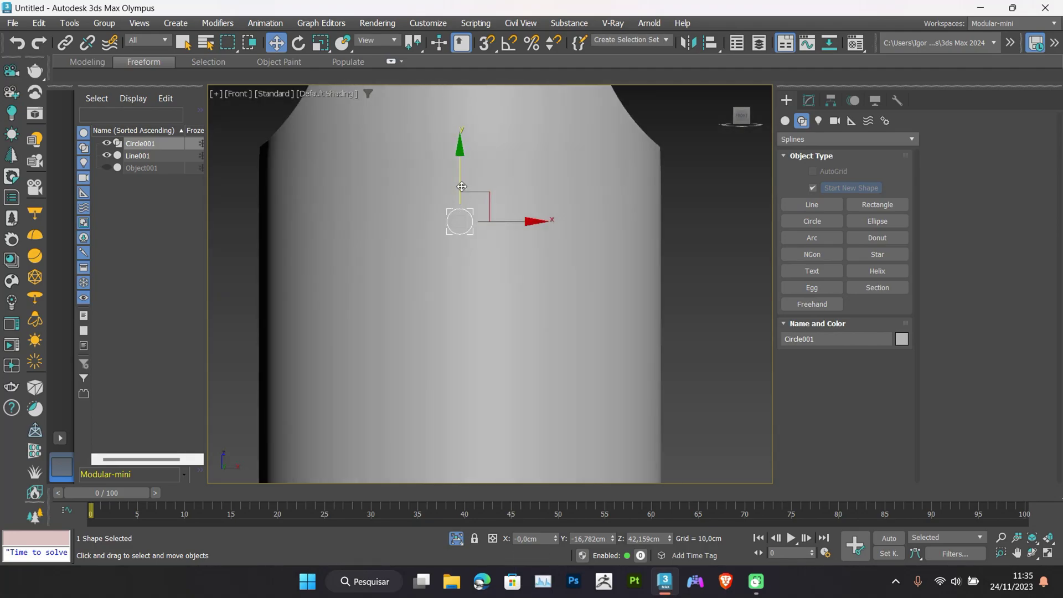
pyautogui.keyDown('shift'); pyautogui.moveTo(463, 188); pyautogui.dragTo(465, 235); pyautogui.keyUp('shift')
pyautogui.click(540, 345)
pyautogui.scroll(-2, 484, 271)
pyautogui.press('F3')
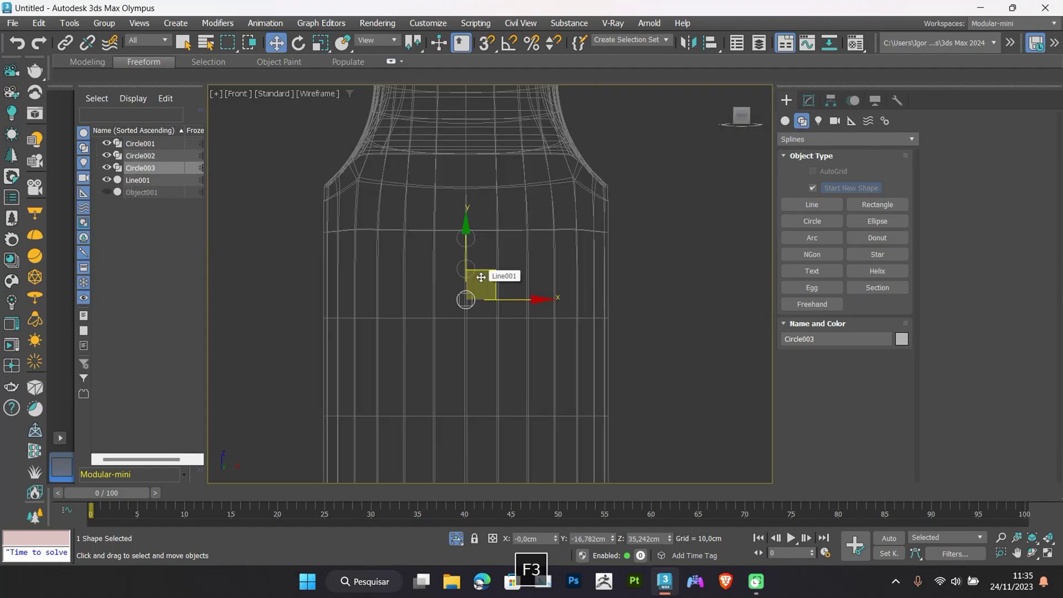
pyautogui.press('F3')
# Draw an upright rectangle about 9,7 cm long and 4,27 cm wide beside the body in the front view
pyautogui.scroll(-6, 480, 279)
pyautogui.scroll(6, 474, 283)
pyautogui.click(489, 239)
pyautogui.moveTo(490, 239); pyautogui.dragTo(491, 276, button='middle')
pyautogui.click(870, 204)
pyautogui.moveTo(677, 239); pyautogui.dragTo(486, 270, button='middle')
pyautogui.moveTo(503, 206); pyautogui.dragTo(513, 247)
# Align the rectangle's centre to the uppermost circle horizontally and in depth
pyautogui.hotkey('alt', 'a')
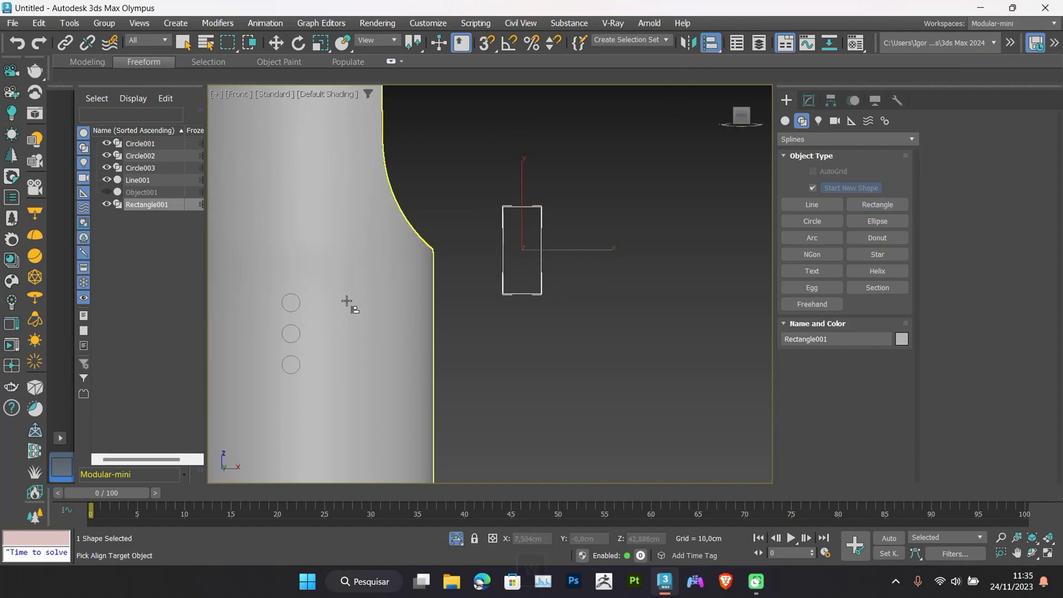
pyautogui.click(297, 306)
pyautogui.click(535, 400)
# Raise the rectangle above the row of circles to a Z position of about 52,426 cm
pyautogui.moveTo(299, 241); pyautogui.dragTo(492, 241, button='middle')
pyautogui.press('F3')
pyautogui.press('F3')
pyautogui.scroll(2, 442, 226)
pyautogui.click(809, 101)
pyautogui.press('F3')
pyautogui.press('F3')
pyautogui.moveTo(467, 244); pyautogui.dragTo(472, 229, button='middle')
pyautogui.scroll(-2, 478, 236)
pyautogui.press('F3')
pyautogui.press('F3')
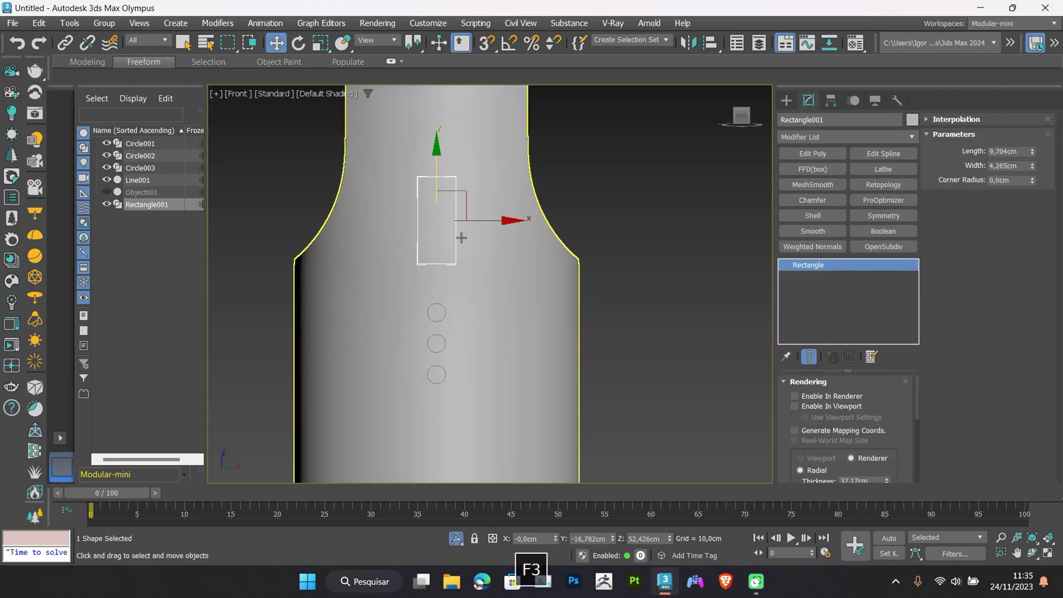
pyautogui.scroll(-3, 462, 237)
pyautogui.scroll(3, 458, 268)
# Scale the three circles down uniformly to roughly three quarters of their size, each about its own pivot point
pyautogui.click(446, 283)
pyautogui.scroll(2, 445, 318)
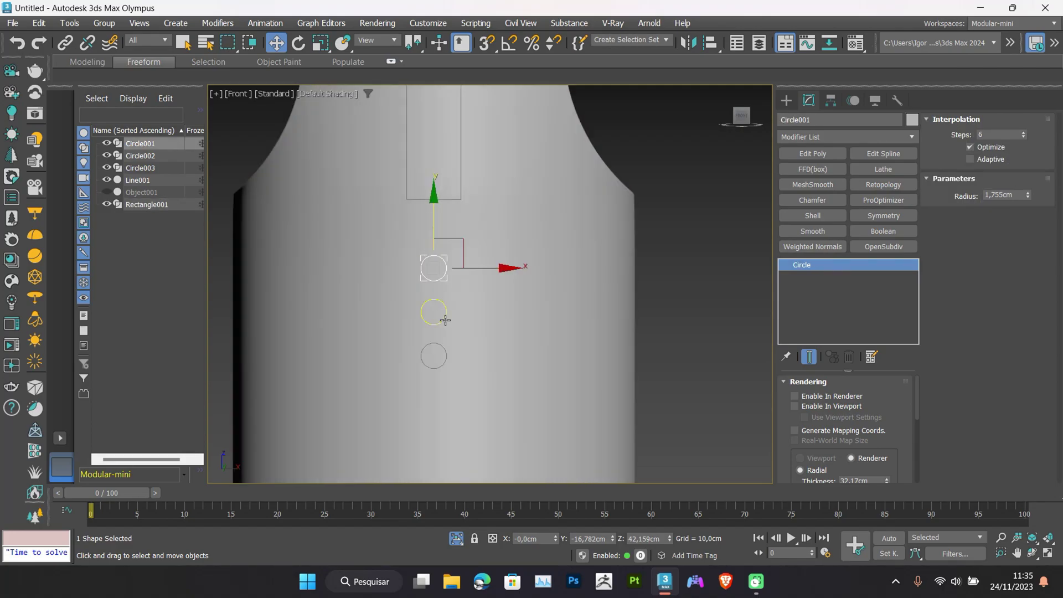
pyautogui.keyDown('ctrl'); pyautogui.click(445, 319); pyautogui.keyUp('ctrl')
pyautogui.keyDown('ctrl'); pyautogui.click(441, 356); pyautogui.keyUp('ctrl')
pyautogui.moveTo(441, 356); pyautogui.dragTo(442, 296, button='middle')
pyautogui.press('r')
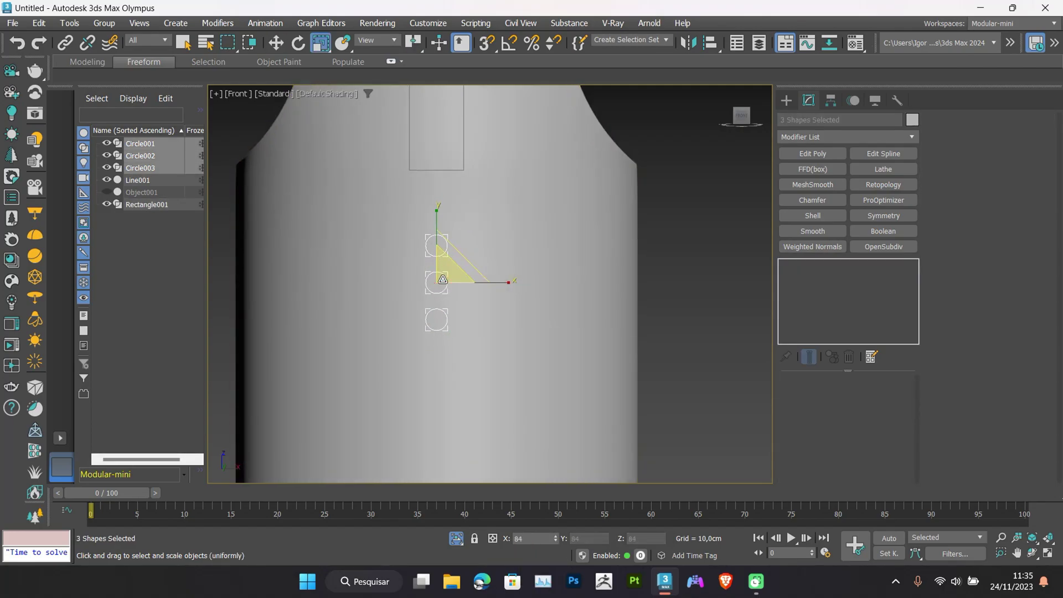
pyautogui.hotkey('ctrl', 'z')
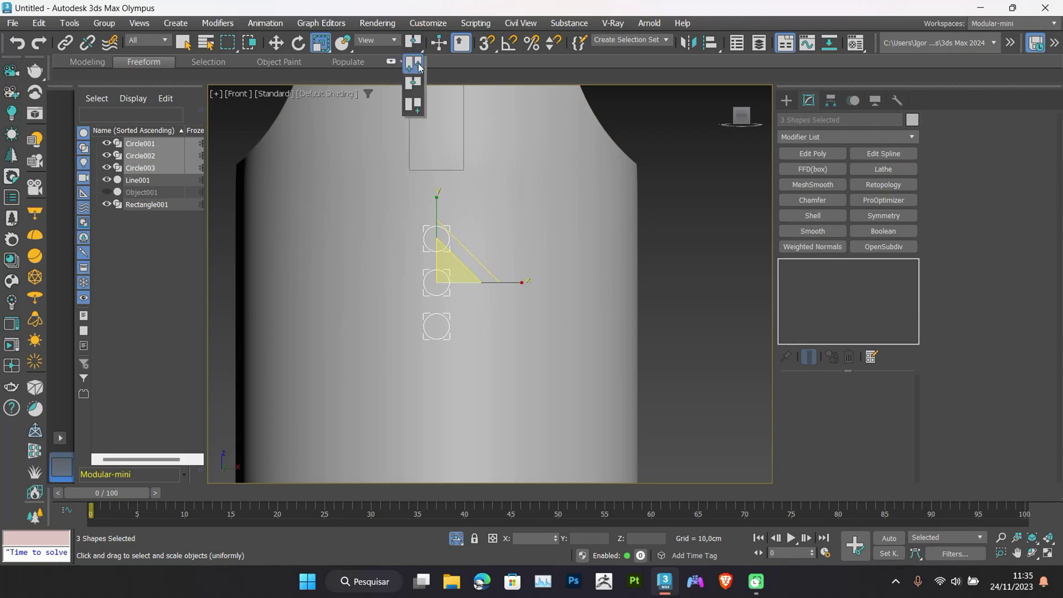
pyautogui.click(418, 65)
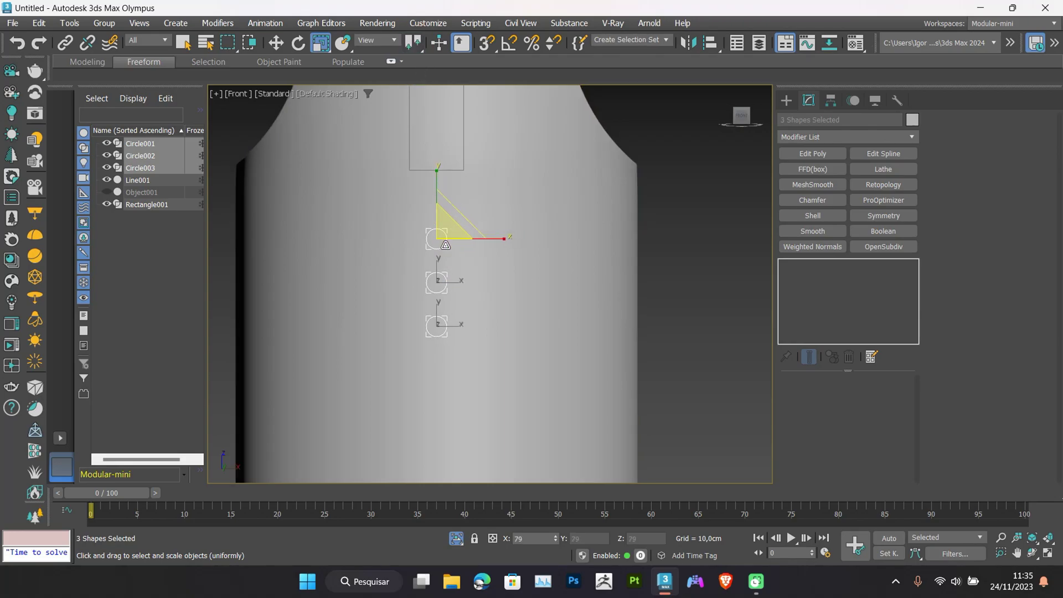
pyautogui.keyDown('alt'); pyautogui.moveTo(448, 253); pyautogui.dragTo(458, 216, button='middle'); pyautogui.keyUp('alt')
pyautogui.press('w')
# Convert the rectangle to an editable spline and set its four vertices to the Corner type
pyautogui.click(452, 199)
pyautogui.scroll(-2, 465, 238)
pyautogui.scroll(1, 458, 215)
pyautogui.rightClick(459, 224)
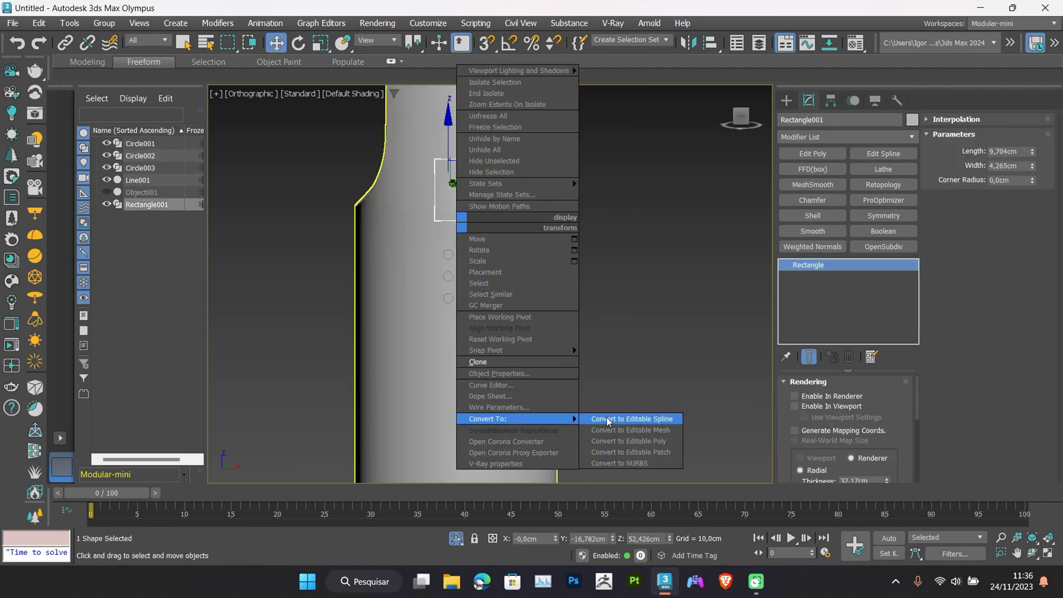
pyautogui.click(608, 422)
pyautogui.press('1')
pyautogui.rightClick(519, 240)
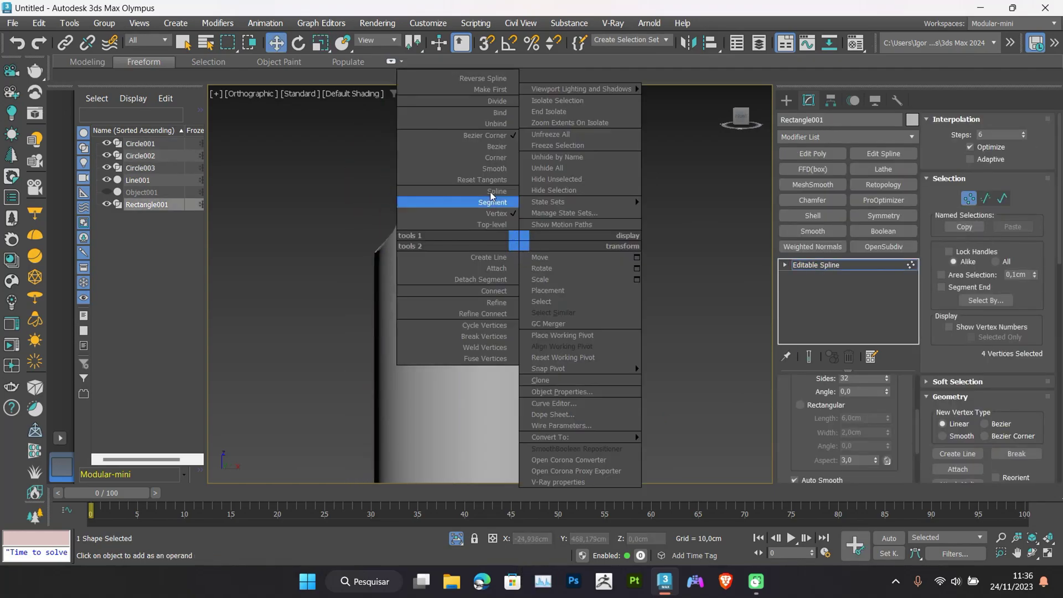
pyautogui.click(487, 147)
# Fillet the rectangle's corners fully into a capsule outline and weld the overlapping vertices at its upper end
pyautogui.scroll(-8, 945, 390)
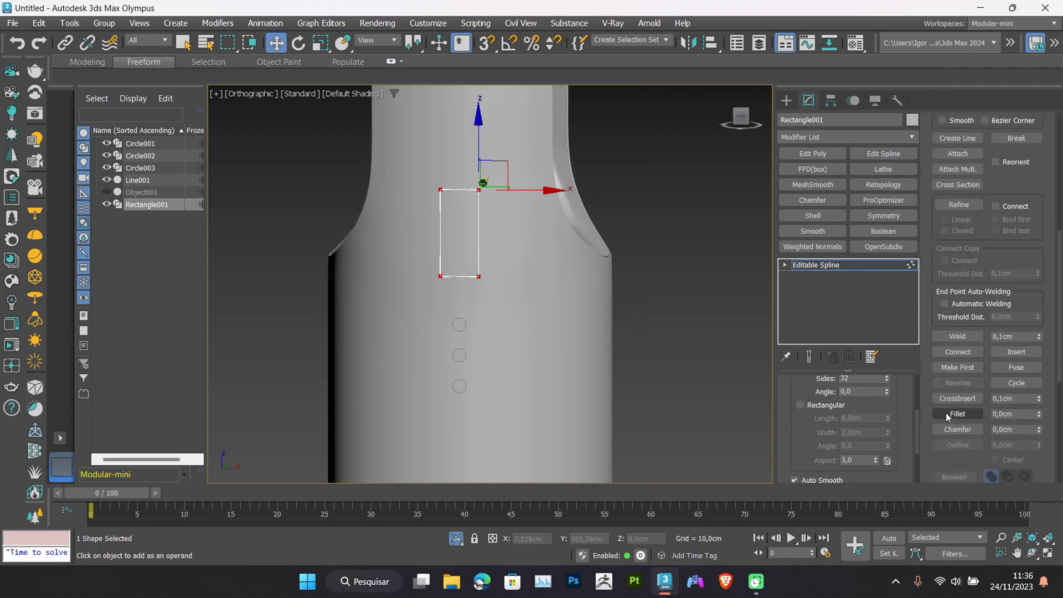
pyautogui.scroll(4, 467, 191)
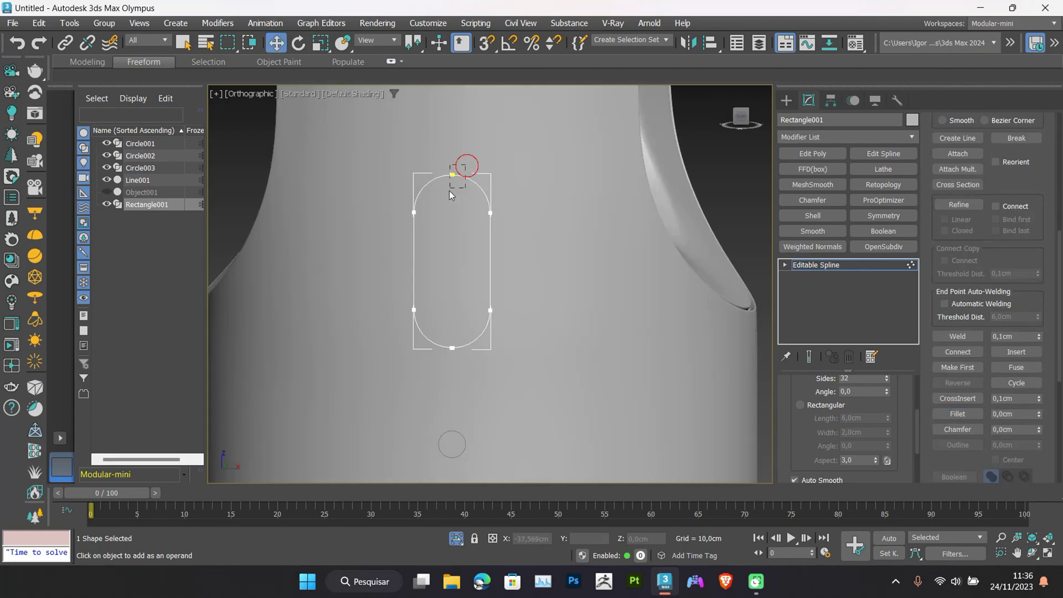
pyautogui.press('f')
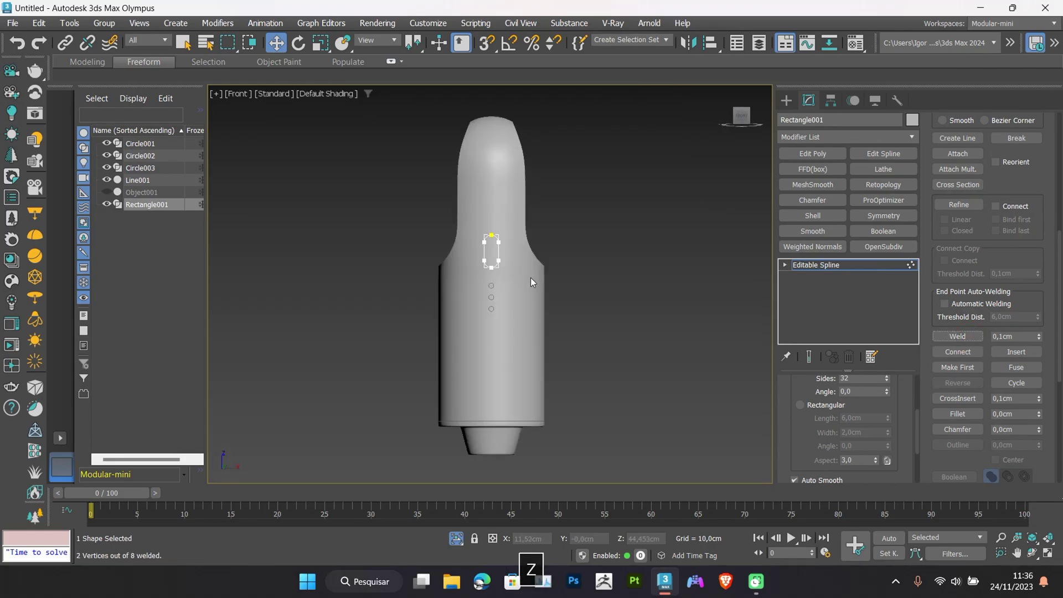
# Raise the capsule's three upper vertices slightly and scale the whole outline to about 114% in width
pyautogui.scroll(6, 531, 277)
pyautogui.scroll(3, 462, 204)
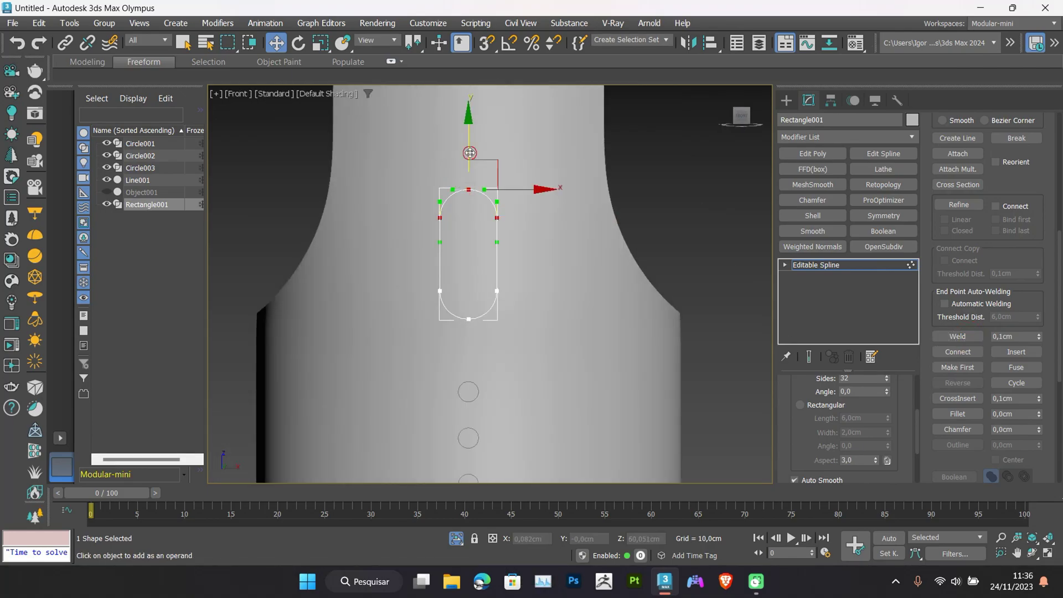
pyautogui.click(797, 264)
pyautogui.press('r')
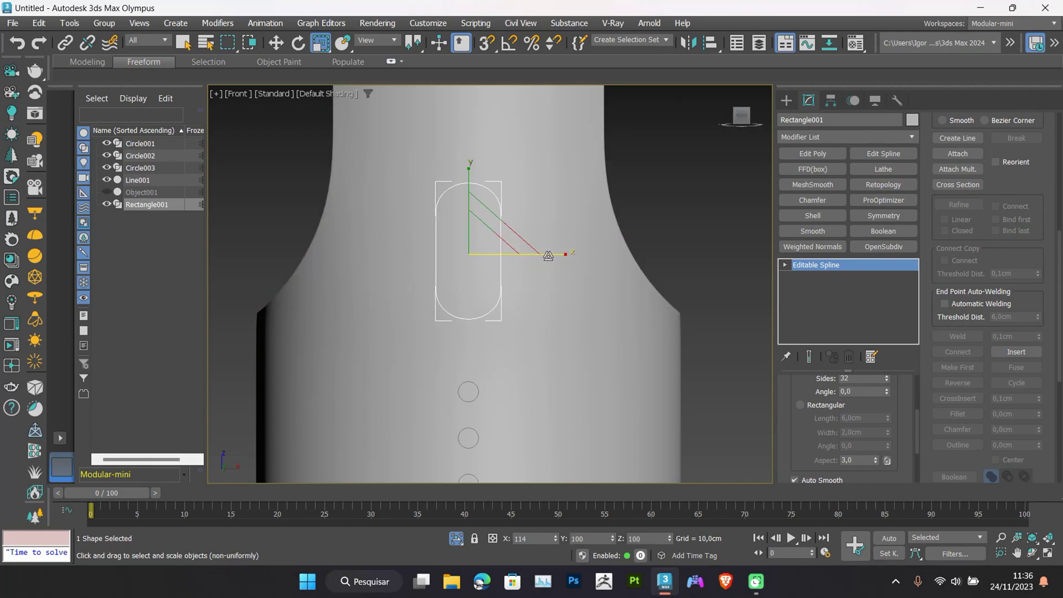
pyautogui.press('w')
# Attach the three circles to the capsule spline as one shape
pyautogui.scroll(-4, 501, 249)
pyautogui.keyDown('alt'); pyautogui.moveTo(515, 282); pyautogui.dragTo(545, 268, button='middle'); pyautogui.keyUp('alt')
pyautogui.press('F4')
pyautogui.scroll(4, 496, 326)
pyautogui.scroll(3, 891, 339)
pyautogui.click(956, 237)
pyautogui.click(498, 274)
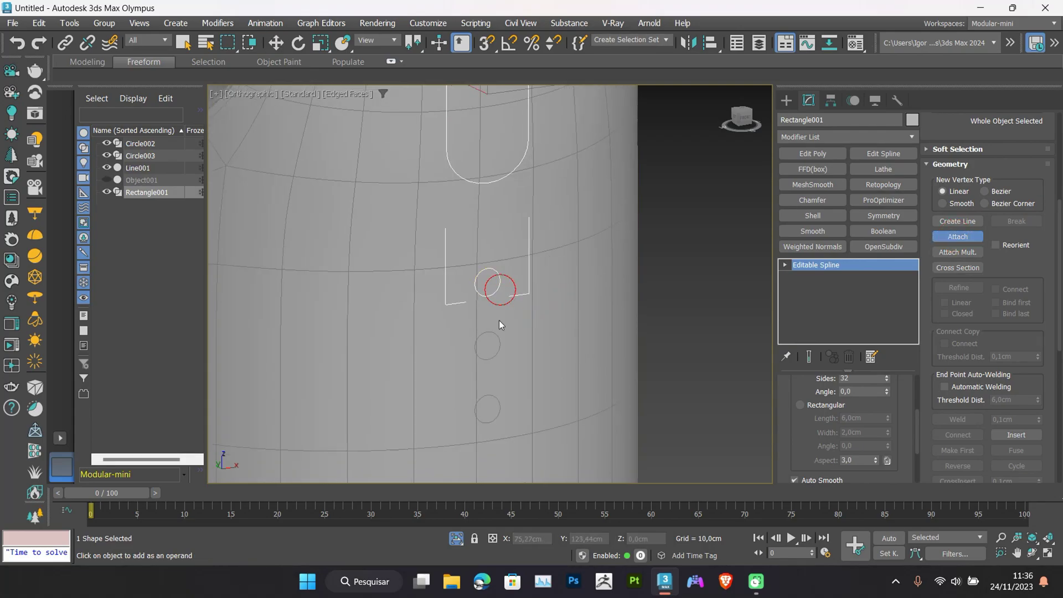
pyautogui.click(499, 336)
pyautogui.click(498, 398)
pyautogui.rightClick(515, 390)
# Enable the combined spline in the renderer and viewport with a rectangular section 6,0 cm long and 0,0 cm wide
pyautogui.scroll(2, 803, 414)
pyautogui.scroll(-1, 803, 414)
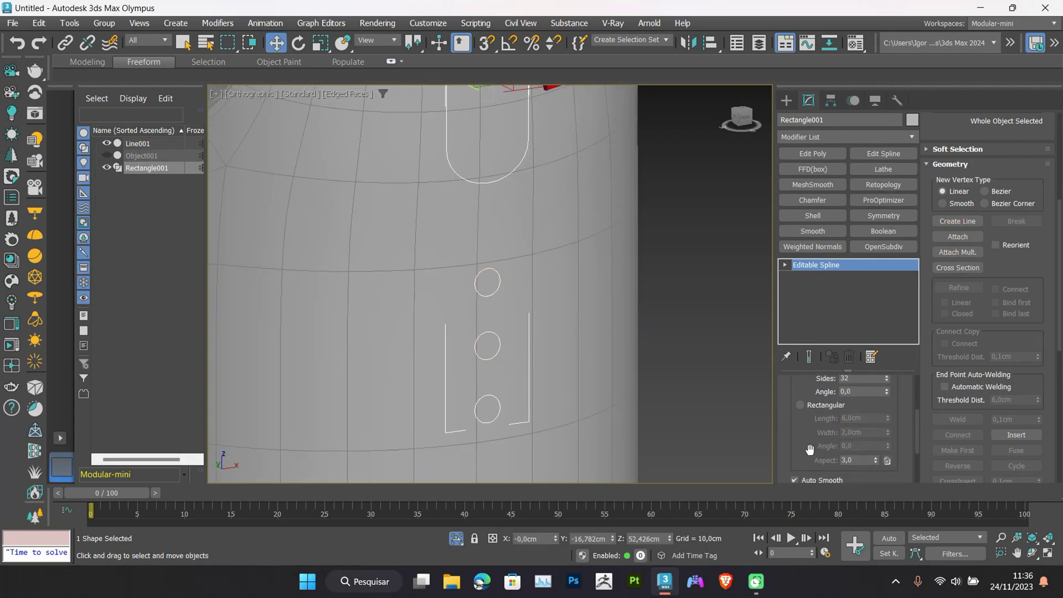
pyautogui.scroll(2, 817, 429)
pyautogui.click(812, 404)
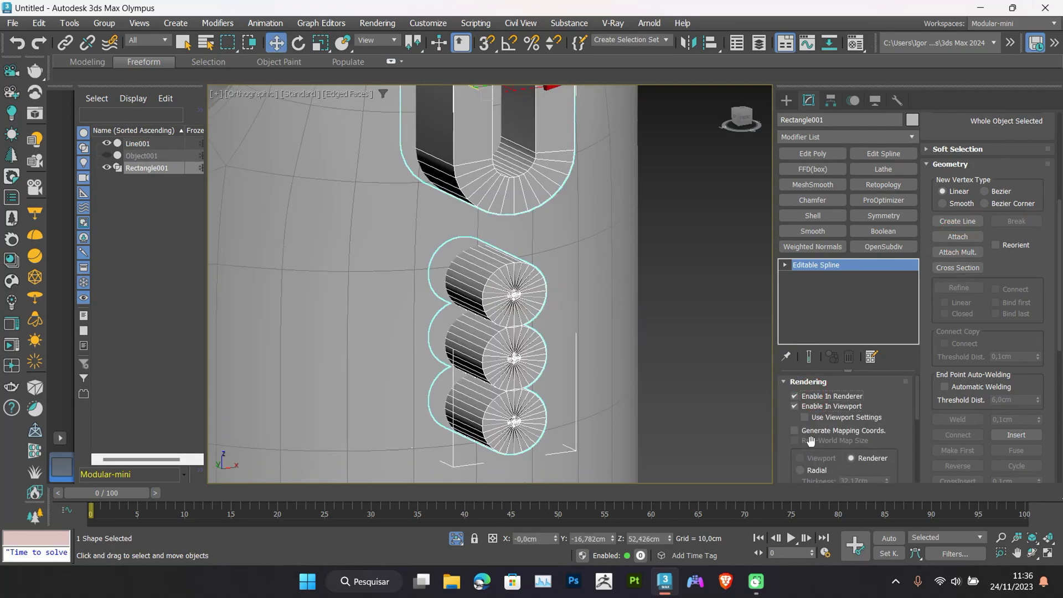
pyautogui.scroll(-3, 811, 441)
pyautogui.rightClick(887, 401)
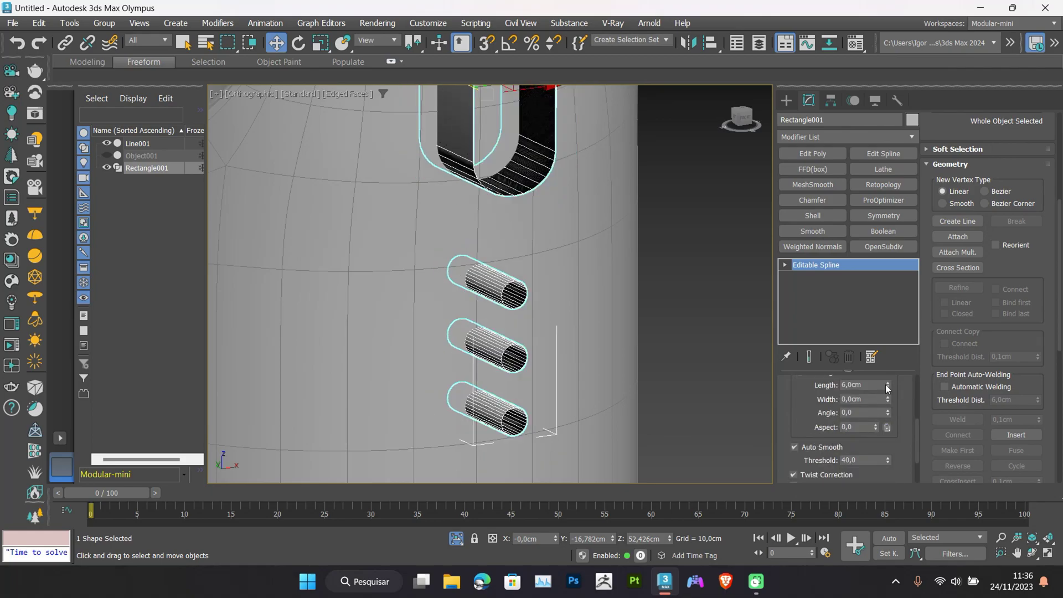
# Set the width of the spline's rectangular render section to 0,09 cm
pyautogui.moveTo(887, 397); pyautogui.dragTo(886, 386)
pyautogui.scroll(4, 510, 283)
pyautogui.scroll(-3, 458, 332)
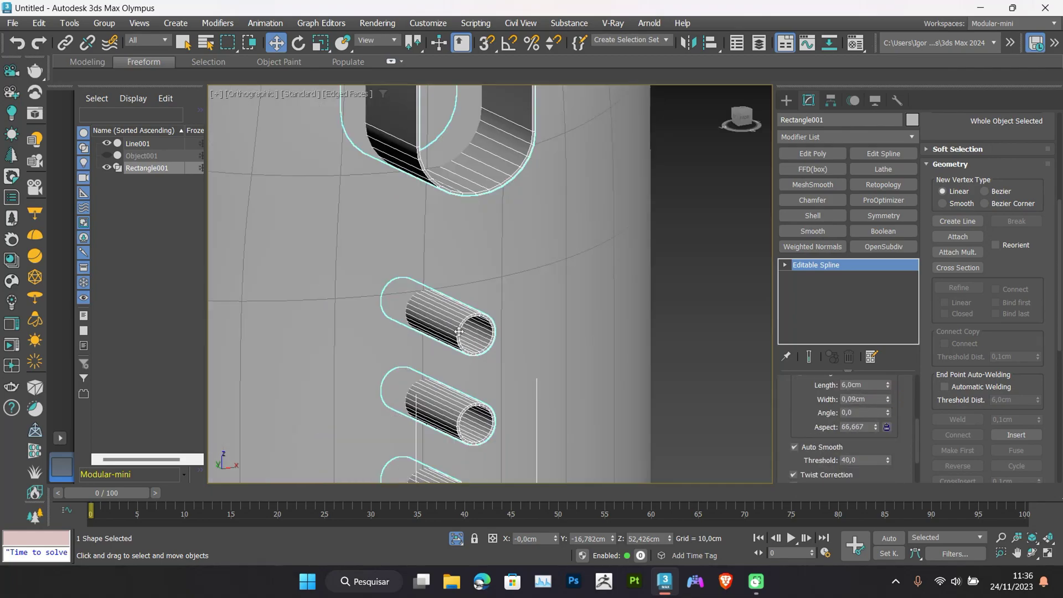
pyautogui.scroll(-4, 459, 332)
pyautogui.moveTo(458, 331)
pyautogui.keyDown('alt'); pyautogui.mouseDown(button='middle')
pyautogui.moveTo(513, 332)
pyautogui.moveTo(463, 327)
pyautogui.mouseUp(button='middle'); pyautogui.keyUp('alt')
pyautogui.press('F4')
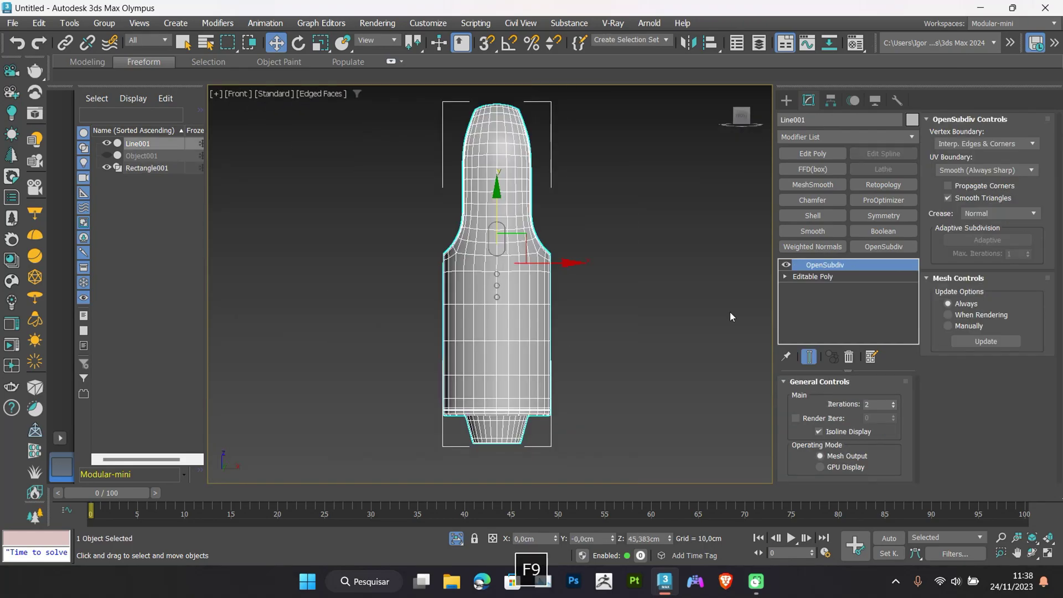
# Try to subtract the capsule and circle outlines from the smoothed body with a Boolean modifier
pyautogui.click(888, 236)
pyautogui.keyDown('alt'); pyautogui.moveTo(576, 310); pyautogui.dragTo(490, 260, button='middle'); pyautogui.keyUp('alt')
pyautogui.scroll(3, 490, 260)
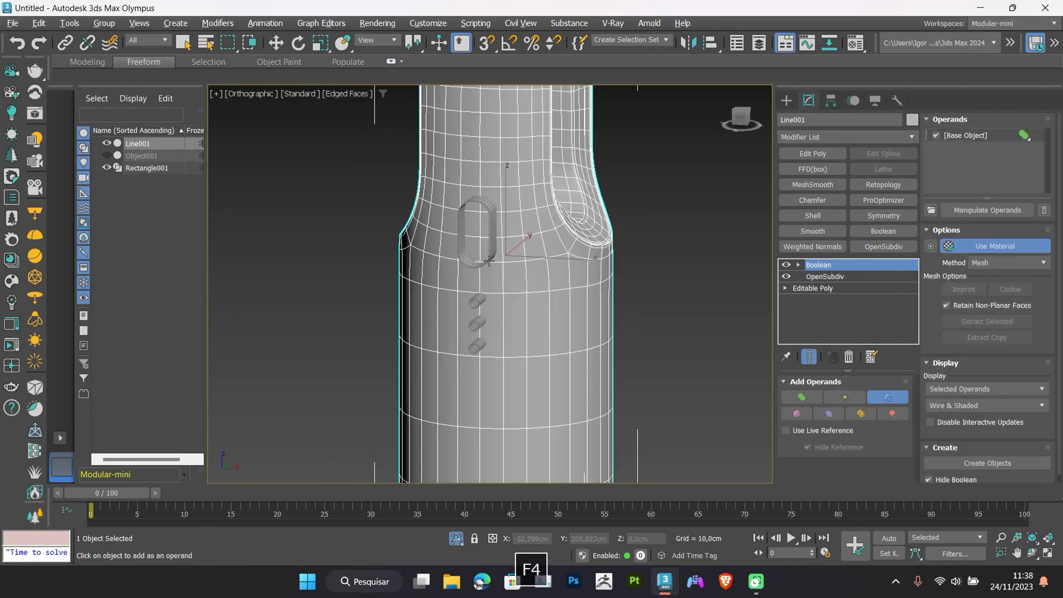
pyautogui.moveTo(526, 344); pyautogui.dragTo(527, 308, button='middle')
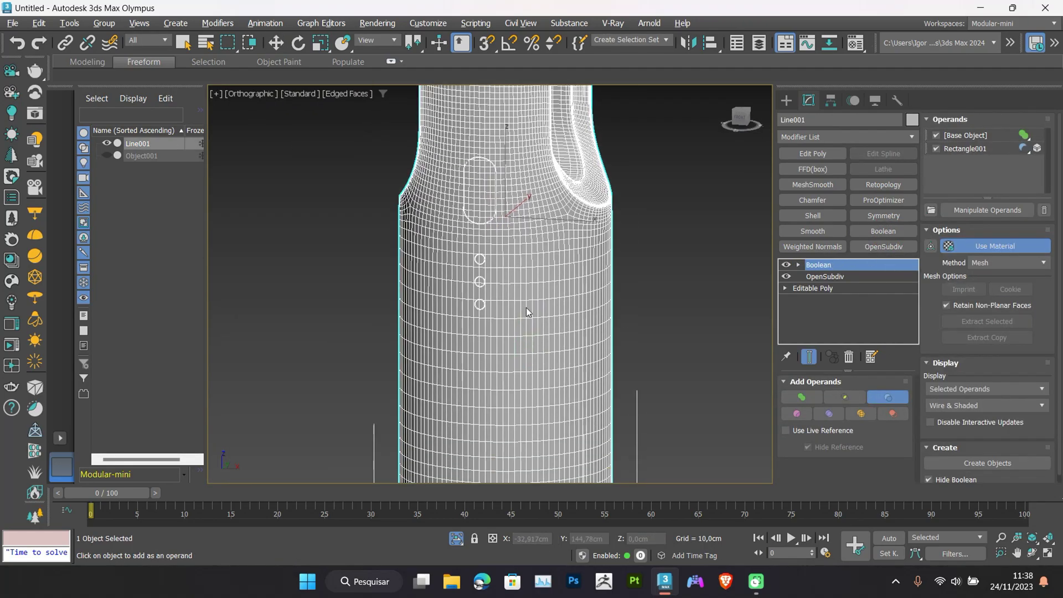
pyautogui.scroll(5, 493, 287)
pyautogui.scroll(-5, 494, 287)
pyautogui.press('F4')
# Undo the Boolean subtraction to get back to the separate capsule and circle spline
pyautogui.rightClick(502, 273)
pyautogui.keyDown('alt'); pyautogui.moveTo(501, 273); pyautogui.dragTo(515, 318, button='middle'); pyautogui.keyUp('alt')
pyautogui.scroll(2, 495, 200)
pyautogui.moveTo(495, 199)
pyautogui.keyDown('alt'); pyautogui.mouseDown(button='middle')
pyautogui.moveTo(482, 210)
pyautogui.moveTo(435, 159)
pyautogui.mouseUp(button='middle'); pyautogui.keyUp('alt')
pyautogui.hotkey('ctrl', 'z')
pyautogui.press('F3')
pyautogui.press('F3')
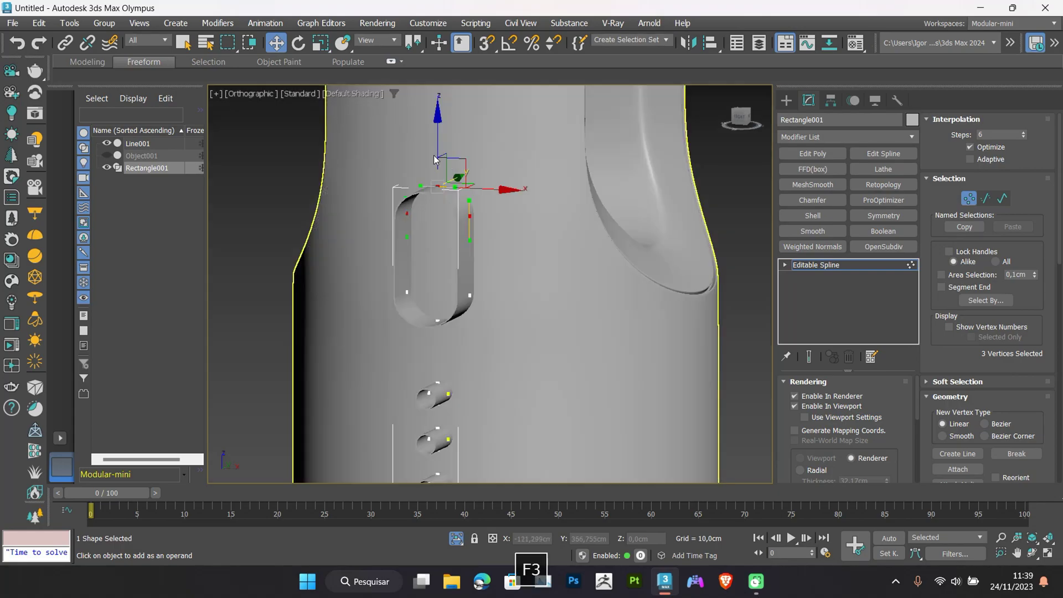
# Subtract the capsule and circle outlines from the body with a Boolean and convert the result to Editable Poly
pyautogui.scroll(-2, 451, 172)
pyautogui.keyDown('alt'); pyautogui.moveTo(454, 223); pyautogui.dragTo(471, 295, button='middle'); pyautogui.keyUp('alt')
pyautogui.scroll(-2, 446, 133)
pyautogui.press('1')
pyautogui.click(498, 310)
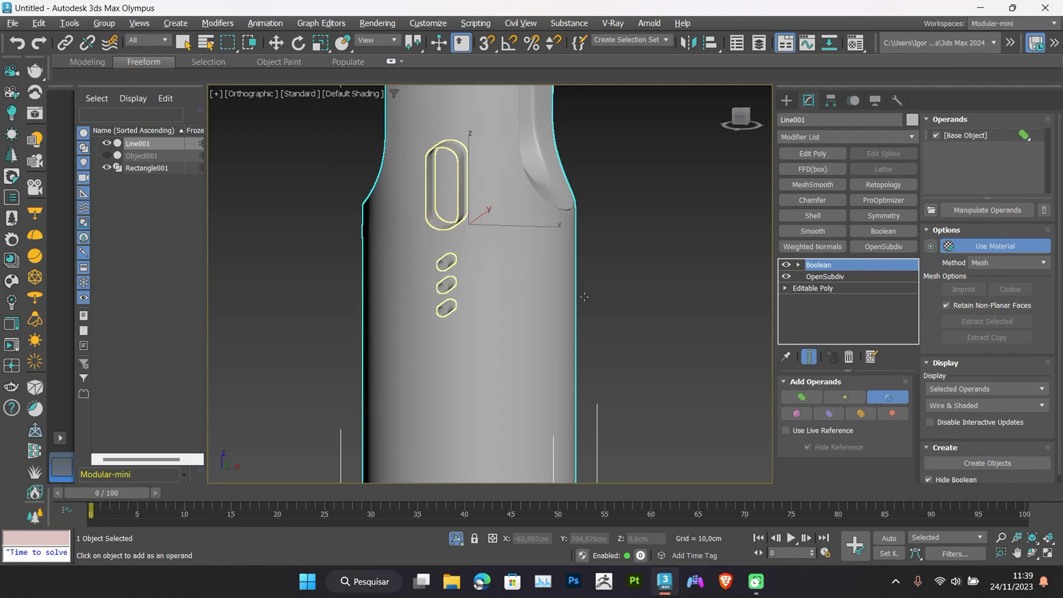
pyautogui.scroll(-2, 603, 327)
pyautogui.moveTo(603, 327); pyautogui.dragTo(599, 302, button='middle')
pyautogui.press('w')
pyautogui.rightClick(510, 261)
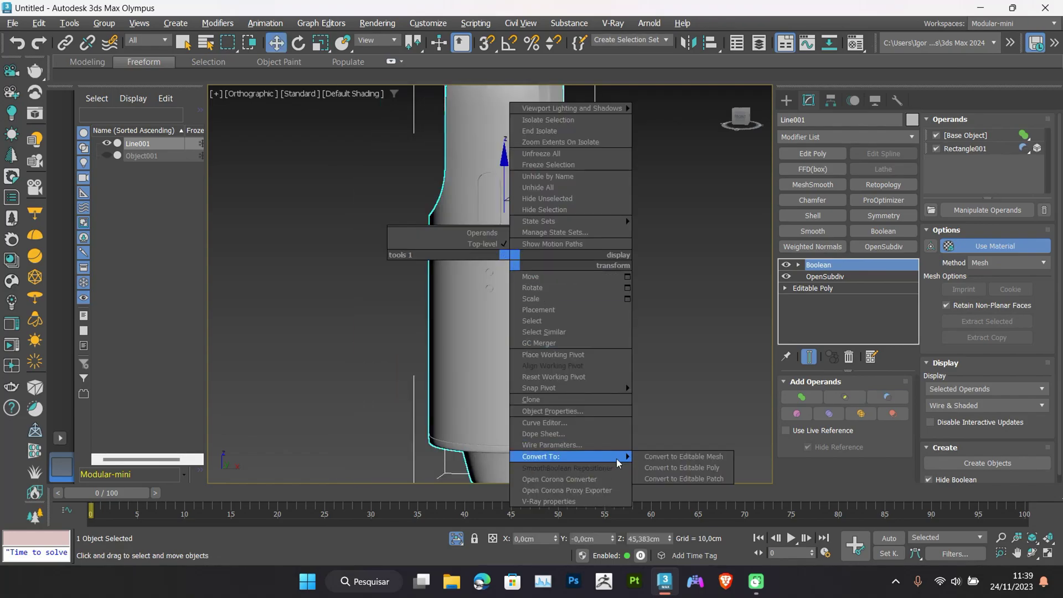
pyautogui.click(661, 467)
# Convert the outline edge selection to polygons, grow it twice around the capsule and circles, and shrink it back
pyautogui.click(824, 398)
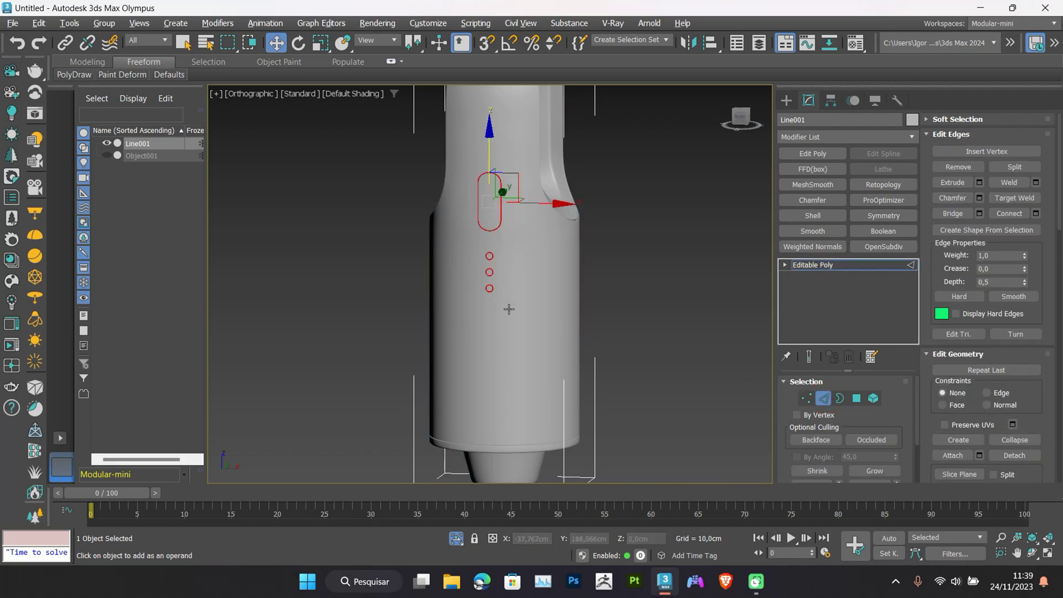
pyautogui.scroll(4, 520, 299)
pyautogui.keyDown('ctrl'); pyautogui.click(858, 399); pyautogui.keyUp('ctrl')
pyautogui.press('F4')
pyautogui.keyDown('alt'); pyautogui.moveTo(510, 317); pyautogui.dragTo(527, 304, button='middle'); pyautogui.keyUp('alt')
pyautogui.click(874, 471)
pyautogui.click(875, 472)
pyautogui.keyDown('alt'); pyautogui.moveTo(514, 351); pyautogui.dragTo(540, 340, button='middle'); pyautogui.keyUp('alt')
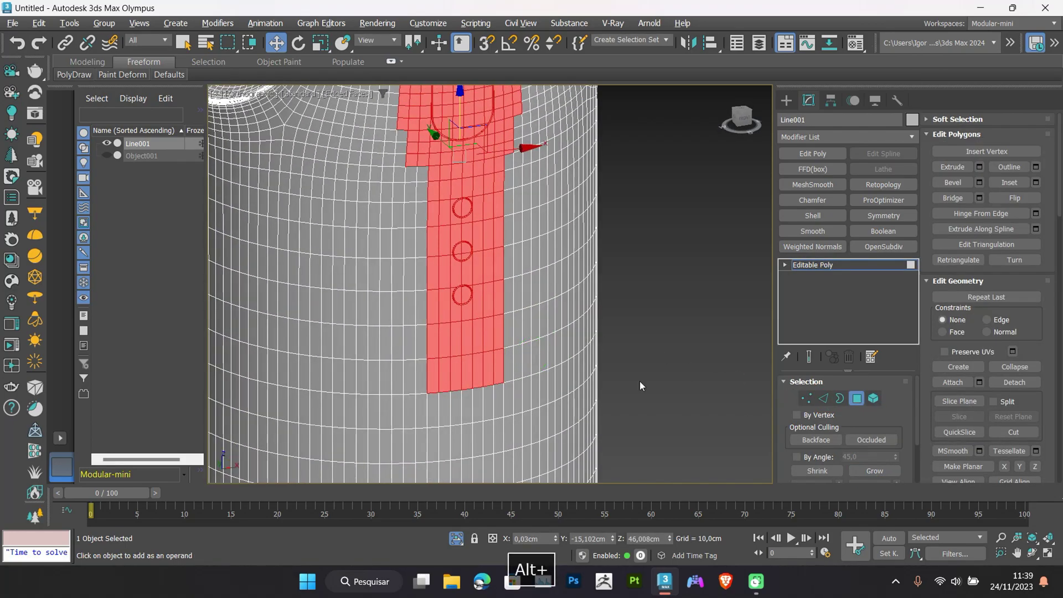
pyautogui.scroll(-1, 826, 457)
pyautogui.click(817, 453)
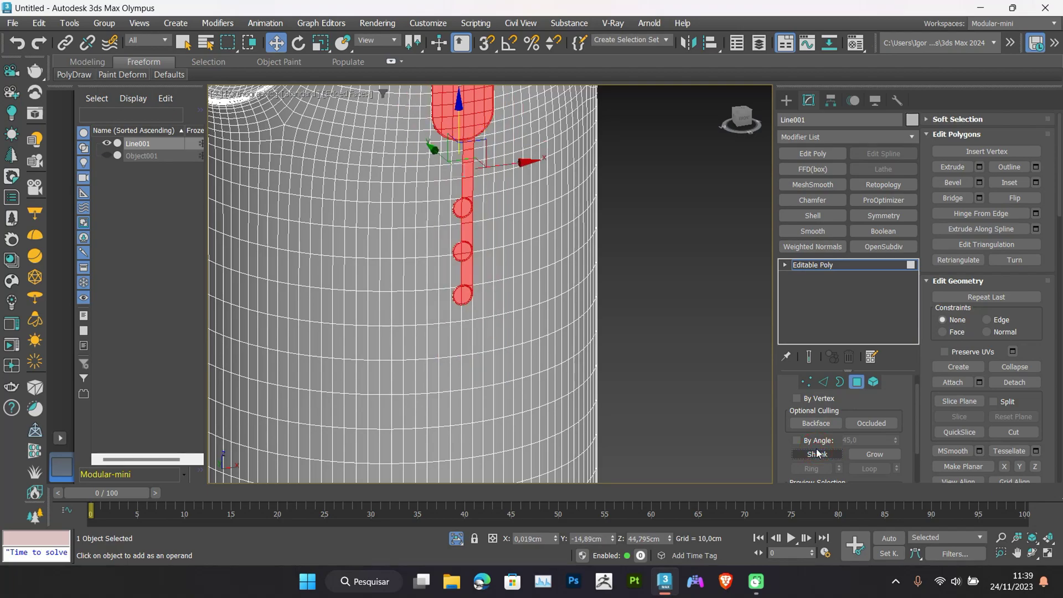
# Refine the polygon selection so it covers only the capsule button and three round indicators, including their recessed walls
pyautogui.scroll(10, 458, 244)
pyautogui.scroll(-5, 455, 251)
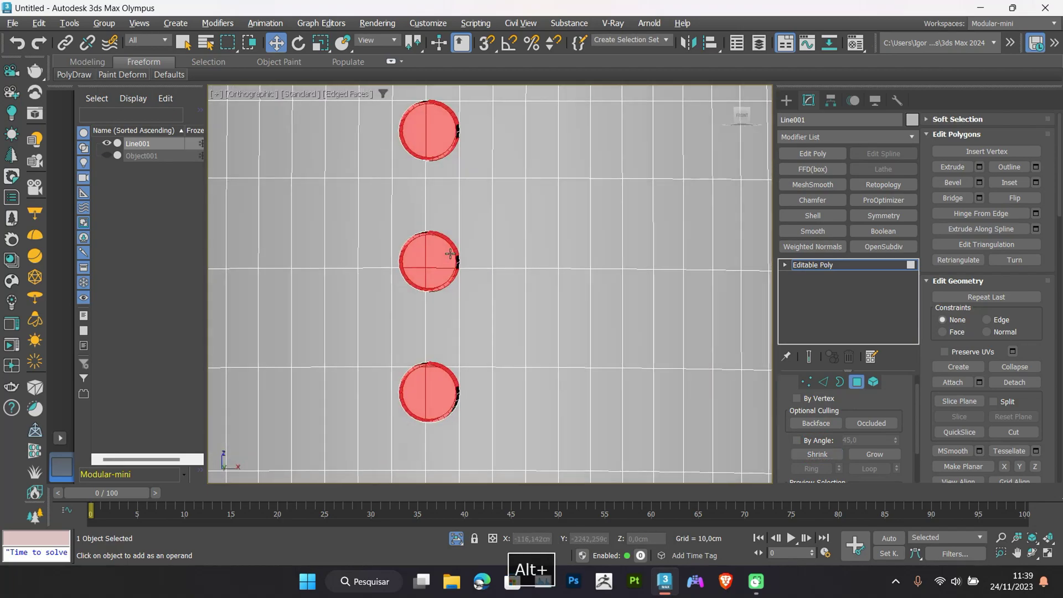
pyautogui.keyDown('alt'); pyautogui.moveTo(460, 268); pyautogui.dragTo(478, 271, button='middle'); pyautogui.keyUp('alt')
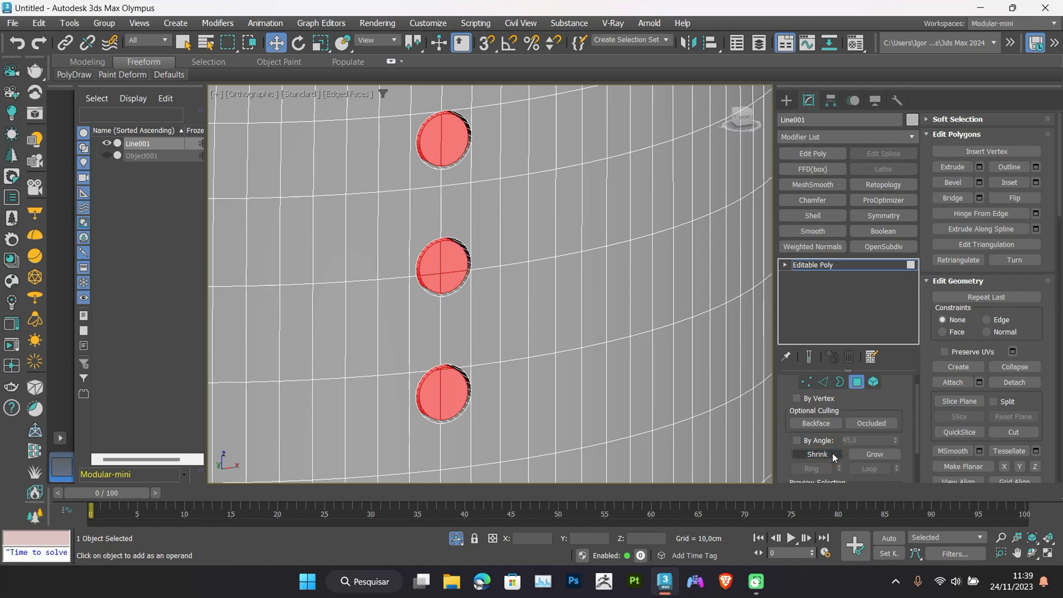
pyautogui.press('F3')
pyautogui.keyDown('alt'); pyautogui.moveTo(482, 361); pyautogui.dragTo(498, 378, button='middle'); pyautogui.keyUp('alt')
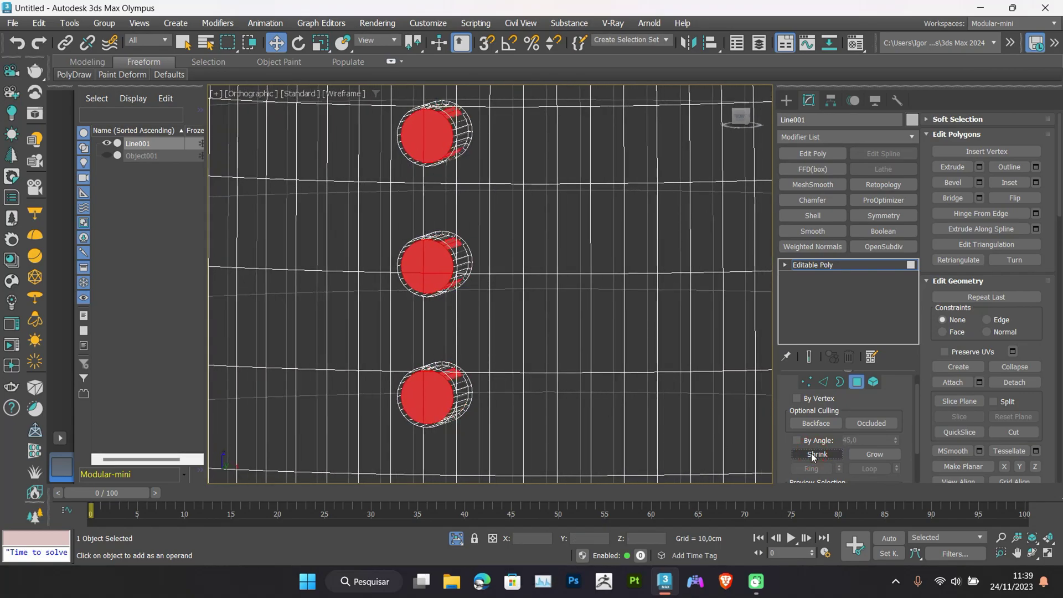
pyautogui.keyDown('alt'); pyautogui.moveTo(531, 432); pyautogui.dragTo(552, 441, button='middle'); pyautogui.keyUp('alt')
pyautogui.keyDown('alt'); pyautogui.moveTo(490, 94); pyautogui.dragTo(560, 306, button='middle'); pyautogui.keyUp('alt')
pyautogui.press('F3')
pyautogui.scroll(7, 443, 266)
pyautogui.press('F3')
pyautogui.scroll(-4, 536, 304)
pyautogui.click(870, 457)
pyautogui.moveTo(559, 389); pyautogui.dragTo(464, 296, button='middle')
pyautogui.click(862, 453)
pyautogui.scroll(-4, 510, 331)
pyautogui.press('F3')
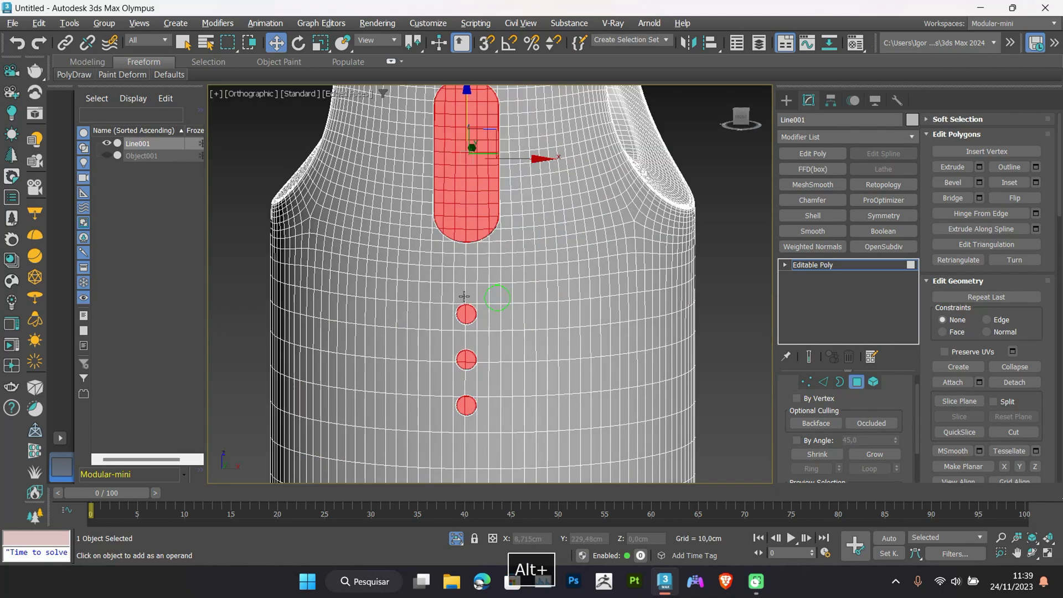
# Detach the selected capsule button and indicator polygons as a separate object and leave polygon editing
pyautogui.click(1007, 384)
pyautogui.click(579, 295)
pyautogui.press('F4')
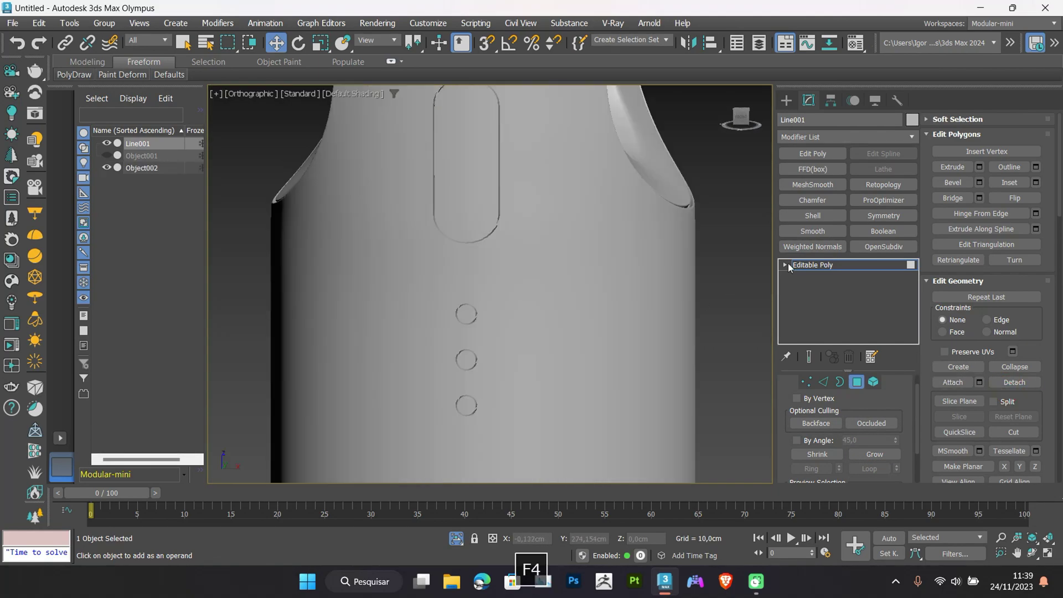
pyautogui.click(789, 265)
# Select an edge loop on the through-slot's inner wall and convert it to a polygon selection
pyautogui.keyDown('alt'); pyautogui.moveTo(553, 310); pyautogui.dragTo(545, 327, button='middle'); pyautogui.keyUp('alt')
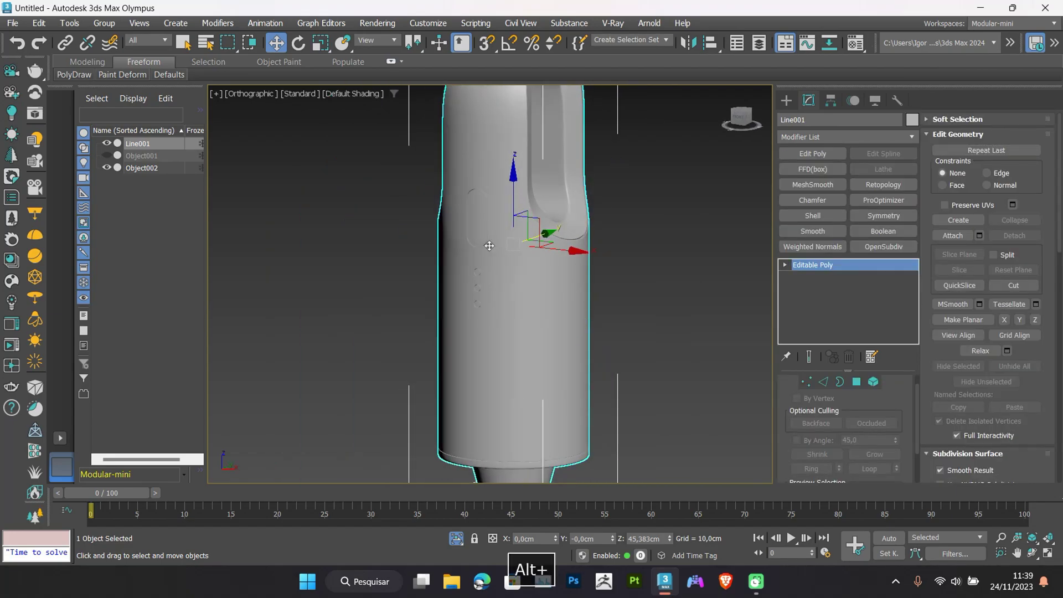
pyautogui.scroll(2, 475, 238)
pyautogui.keyDown('alt'); pyautogui.moveTo(489, 242); pyautogui.dragTo(496, 318, button='middle'); pyautogui.keyUp('alt')
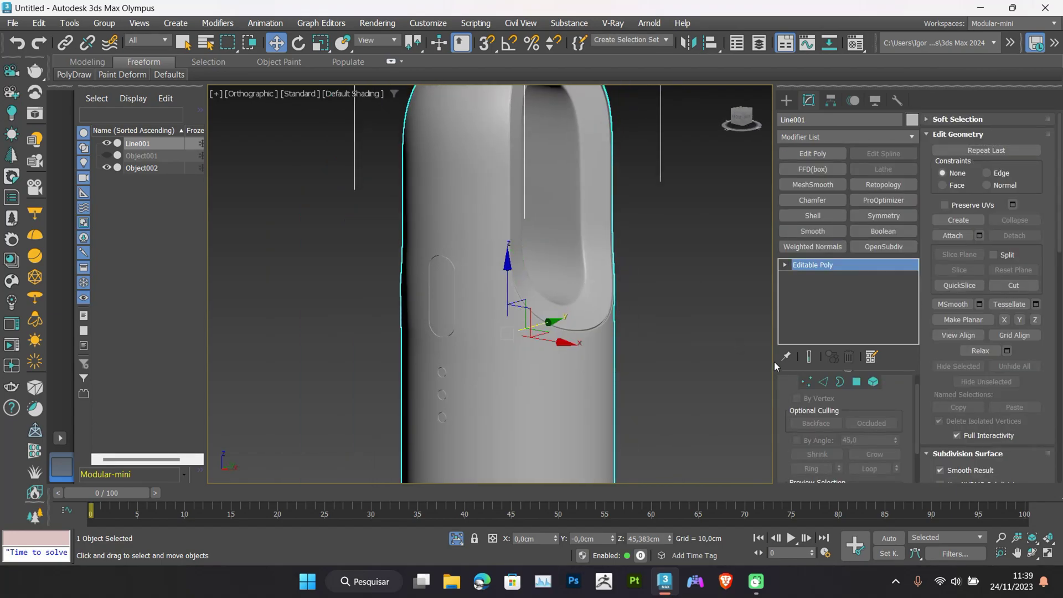
pyautogui.click(823, 382)
pyautogui.press('F4')
pyautogui.scroll(4, 537, 285)
pyautogui.keyDown('alt'); pyautogui.moveTo(537, 285); pyautogui.dragTo(481, 243, button='middle'); pyautogui.keyUp('alt')
pyautogui.doubleClick(489, 249)
pyautogui.keyDown('ctrl'); pyautogui.click(857, 381); pyautogui.keyUp('ctrl')
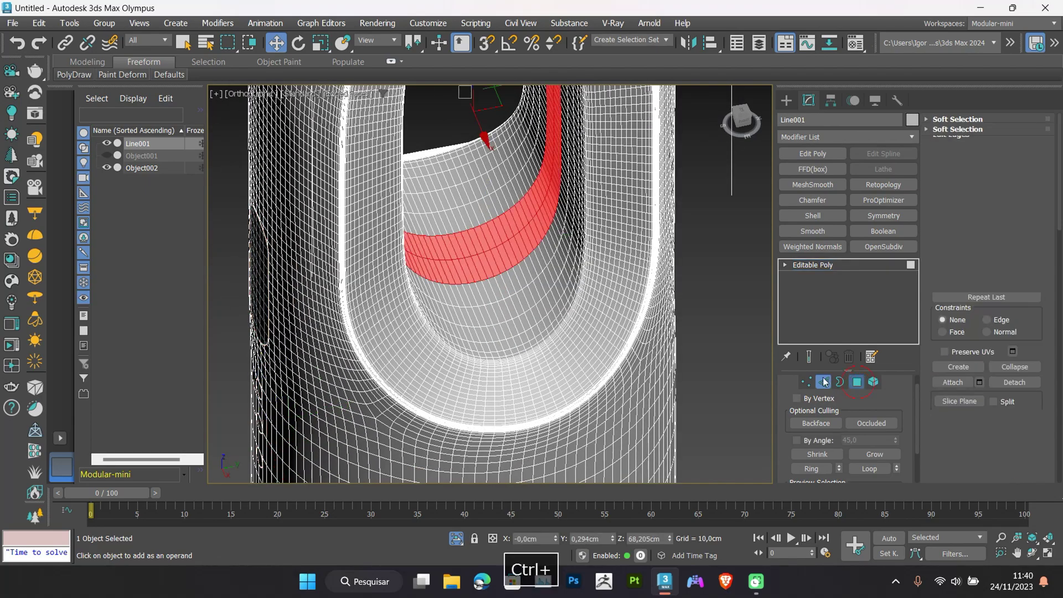
# Grow the polygon selection across the slot wall and its rounded rim out to the surrounding seam groove
pyautogui.press('F4')
pyautogui.click(860, 454)
pyautogui.click(860, 454)
pyautogui.click(860, 453)
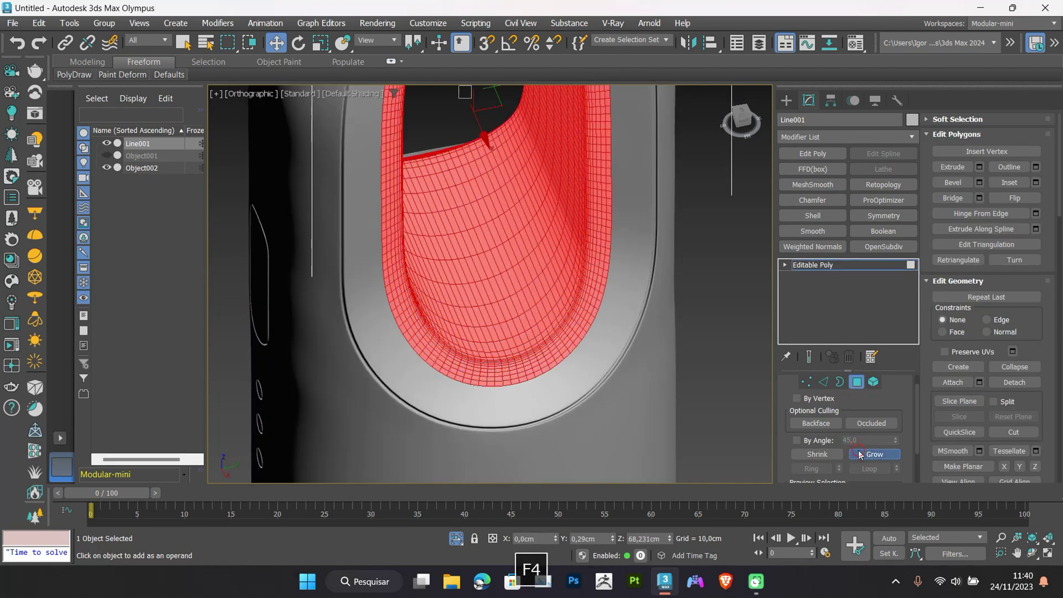
pyautogui.click(860, 453)
pyautogui.click(860, 454)
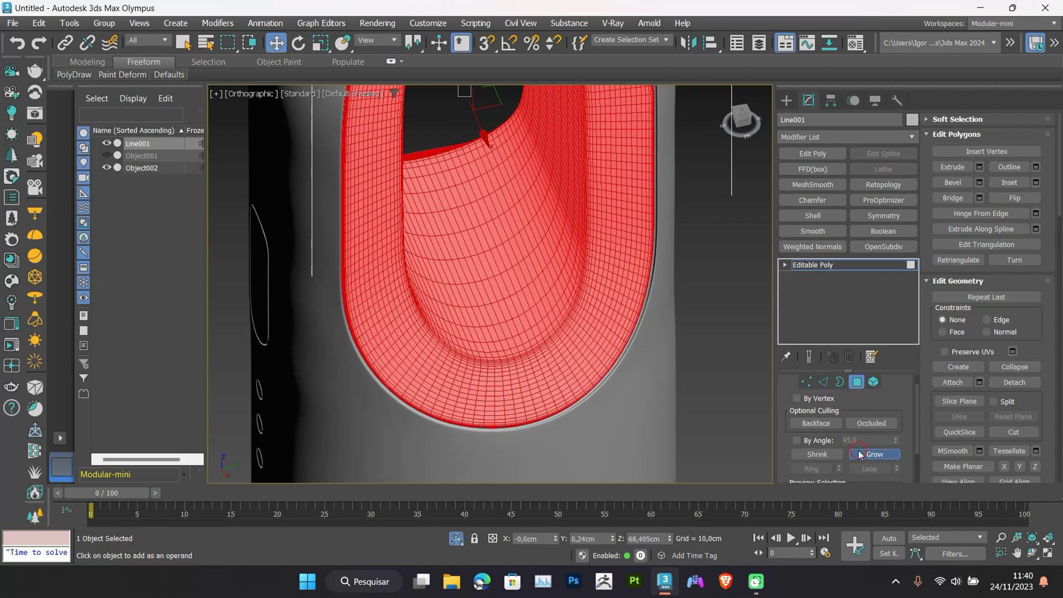
# Detach the slot wall and rim polygons as a separate object and leave polygon editing
pyautogui.scroll(-2, 495, 416)
pyautogui.keyDown('alt'); pyautogui.moveTo(499, 418); pyautogui.dragTo(552, 405, button='middle'); pyautogui.keyUp('alt')
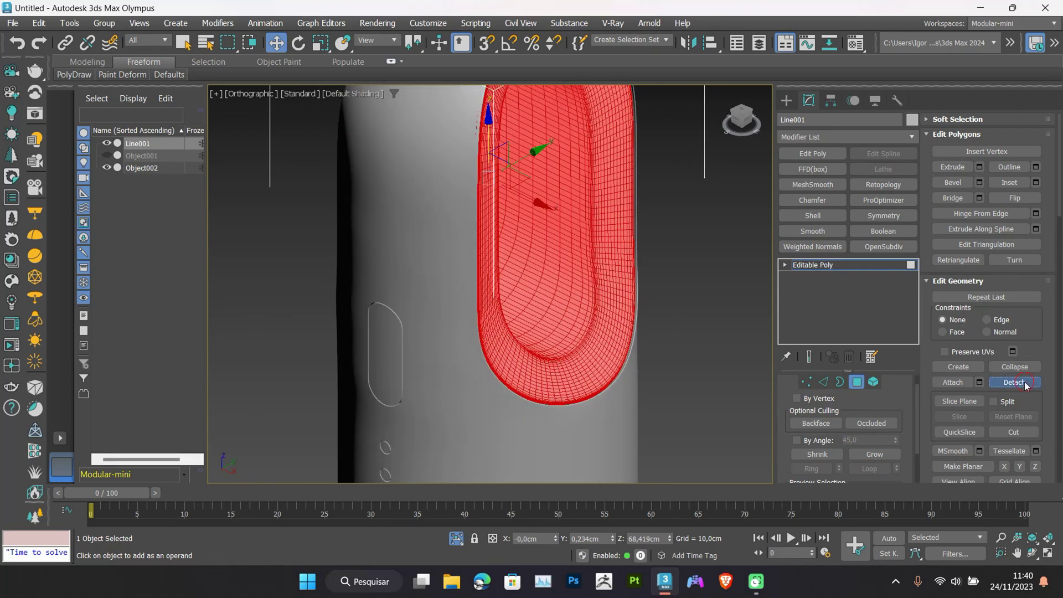
pyautogui.click(587, 295)
pyautogui.click(830, 263)
# Change the object color of the detached slot surround to a dark grey custom color
pyautogui.click(612, 227)
pyautogui.click(914, 117)
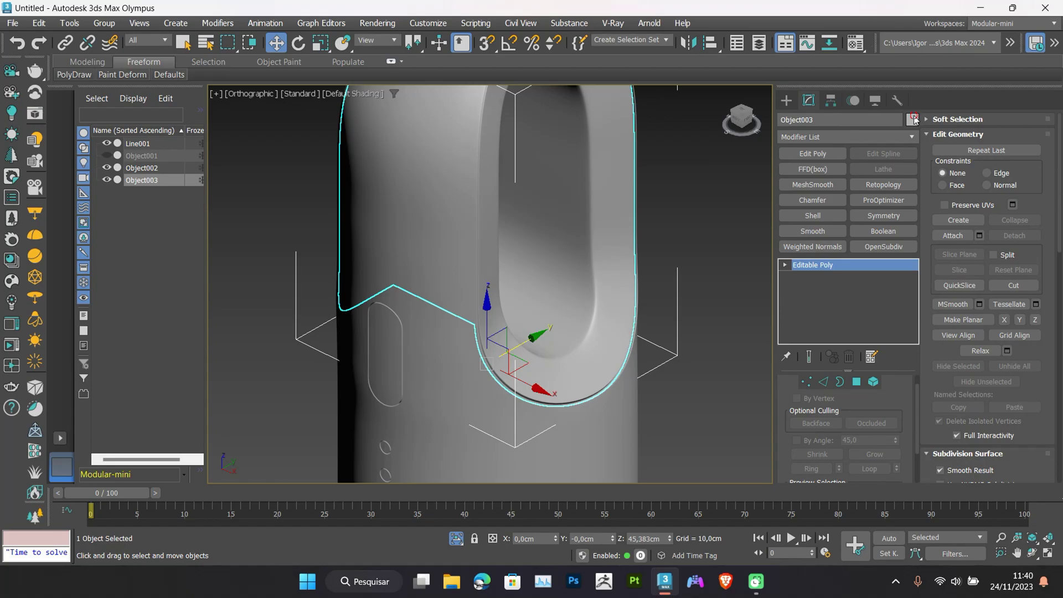
pyautogui.click(912, 119)
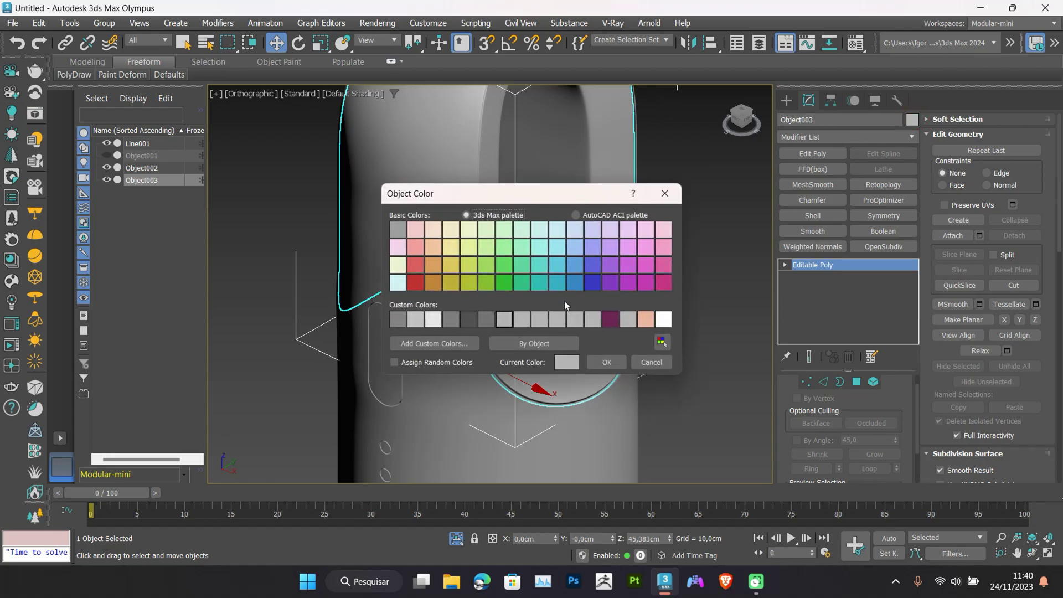
pyautogui.click(488, 323)
pyautogui.click(605, 362)
# Give the detached capsule button and round indicators a dark grey object color
pyautogui.scroll(-2, 520, 378)
pyautogui.keyDown('alt'); pyautogui.moveTo(516, 376); pyautogui.dragTo(548, 347, button='middle'); pyautogui.keyUp('alt')
pyautogui.click(464, 296)
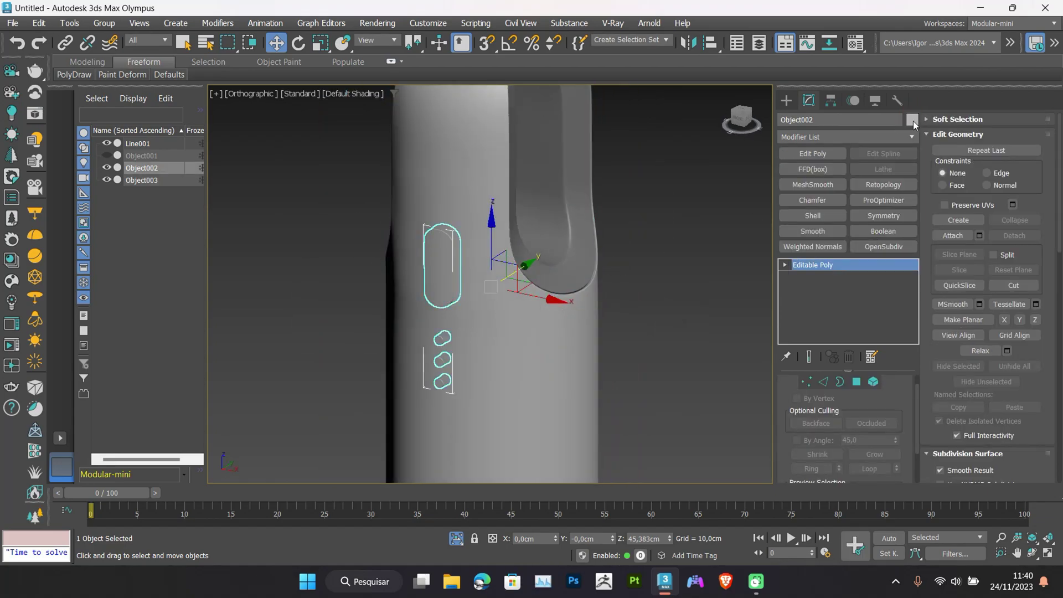
pyautogui.click(913, 119)
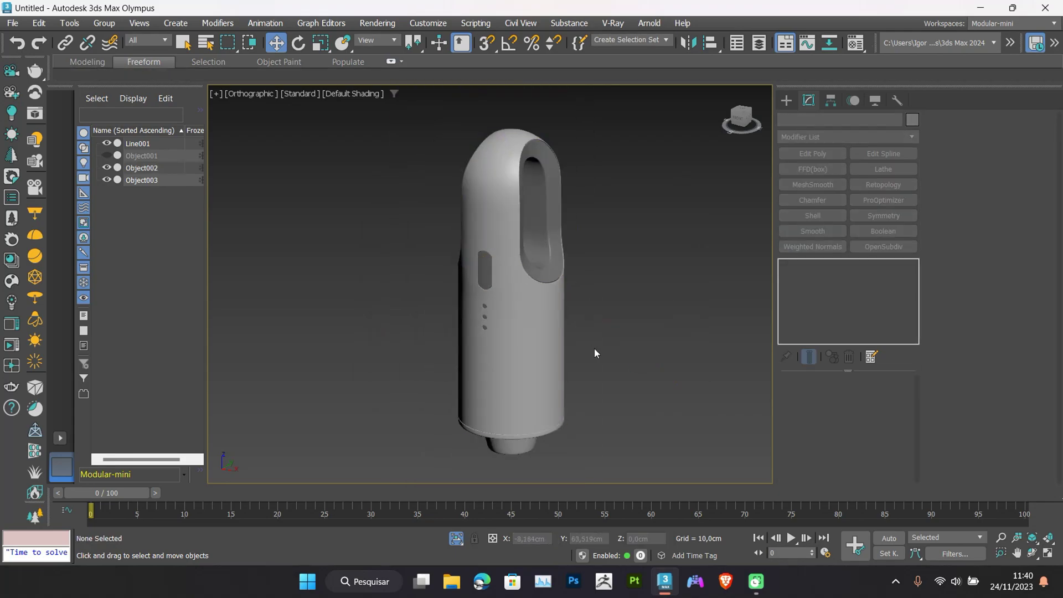
# Unhide the lower nozzle object and toggle its see-through display
pyautogui.keyDown('alt'); pyautogui.moveTo(596, 351); pyautogui.dragTo(541, 351, button='middle'); pyautogui.keyUp('alt')
pyautogui.click(104, 155)
pyautogui.click(139, 156)
pyautogui.hotkey('alt', 'x')
pyautogui.click(606, 393)
pyautogui.press('F4')
pyautogui.press('F4')
pyautogui.moveTo(595, 388); pyautogui.dragTo(553, 334, button='middle')
# Center the nozzle's pivot on the object and rotate the nozzle 90° about the vertical axis
pyautogui.press('p')
pyautogui.press('f')
pyautogui.hotkey('ctrl', 'a')
pyautogui.press('z')
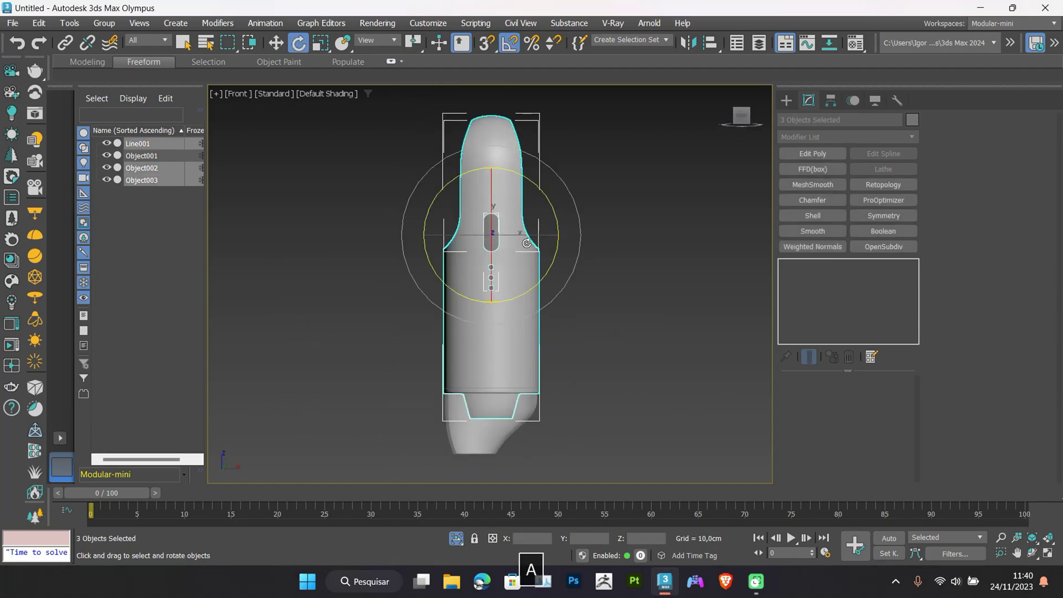
pyautogui.click(532, 295)
pyautogui.click(830, 102)
pyautogui.click(840, 207)
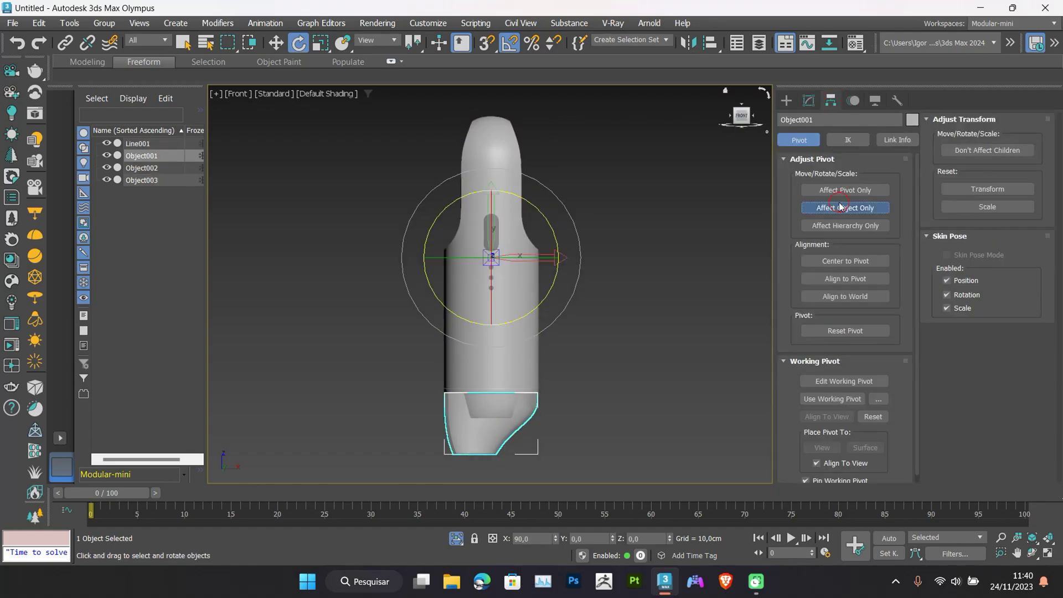
pyautogui.click(836, 256)
pyautogui.scroll(2, 519, 386)
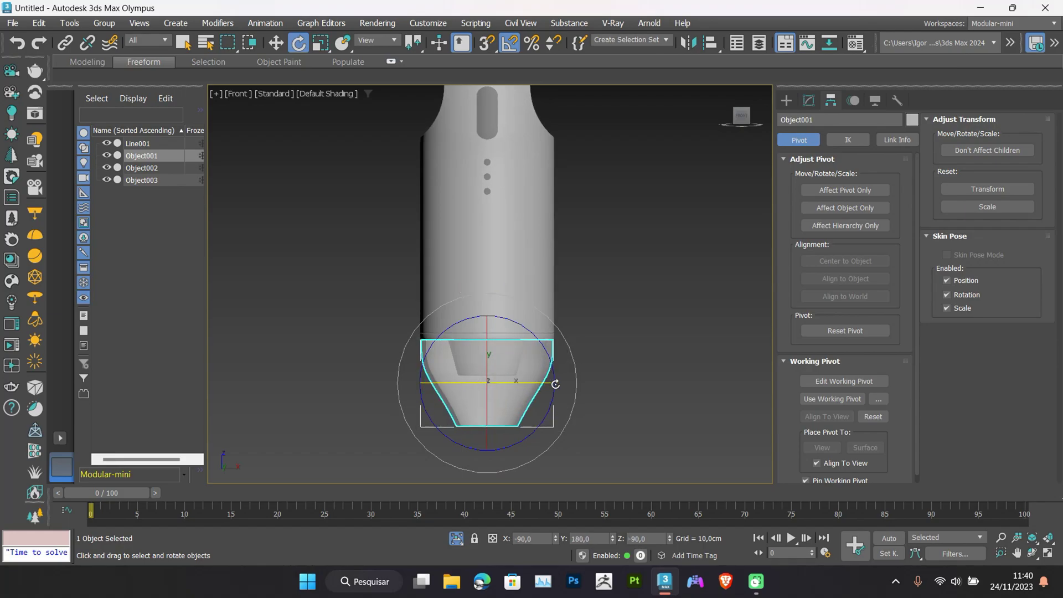
pyautogui.press('w')
pyautogui.click(599, 394)
pyautogui.press('F4')
pyautogui.press('F4')
pyautogui.scroll(-2, 601, 387)
pyautogui.moveTo(613, 363); pyautogui.dragTo(652, 314, button='middle')
pyautogui.scroll(-2, 579, 376)
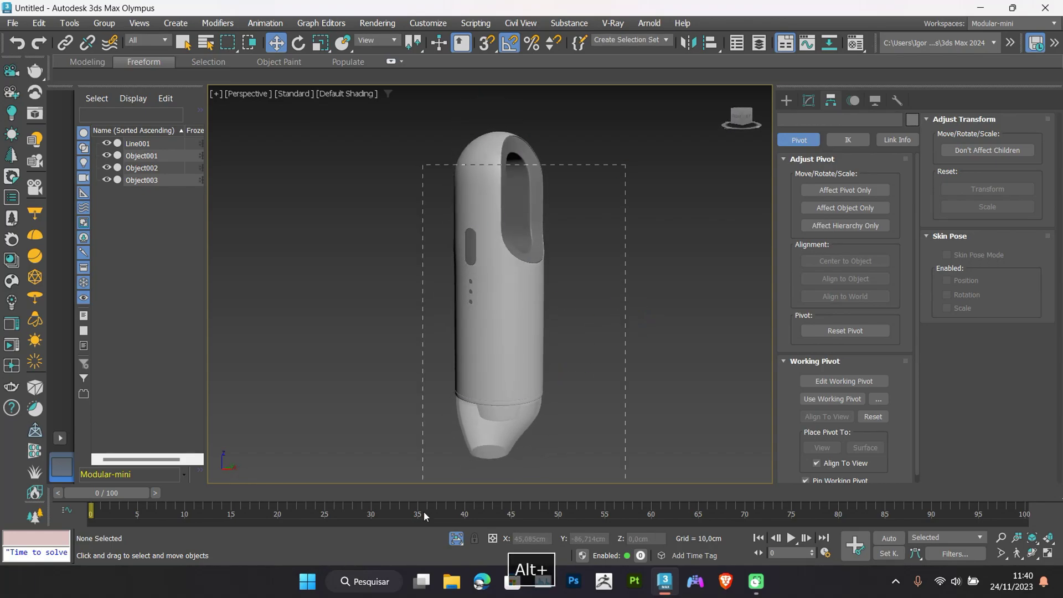